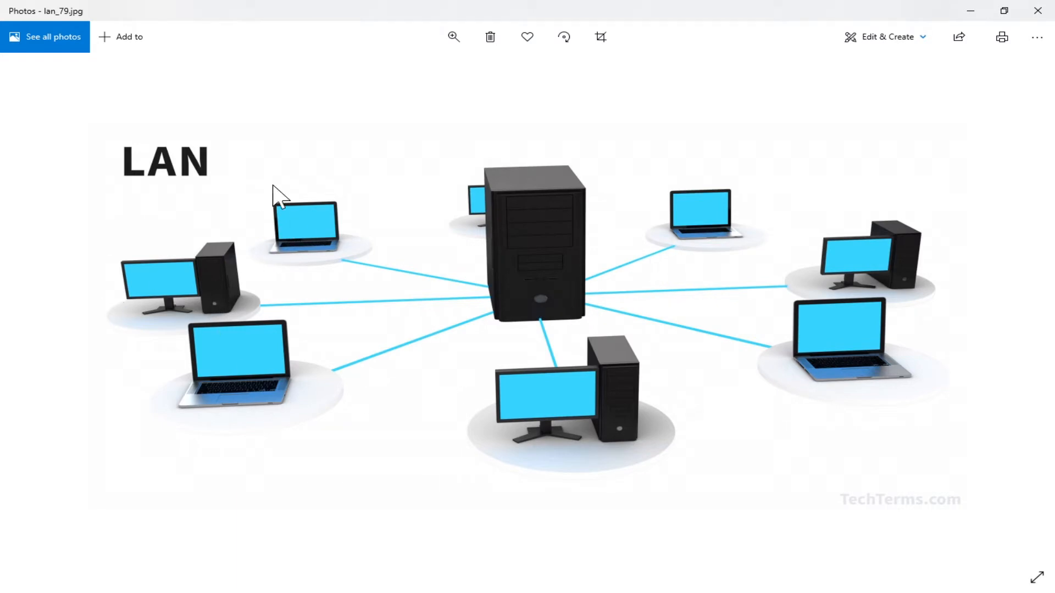
Close the lan_79.jpg LAN diagram in the Photos viewer
click(1038, 11)
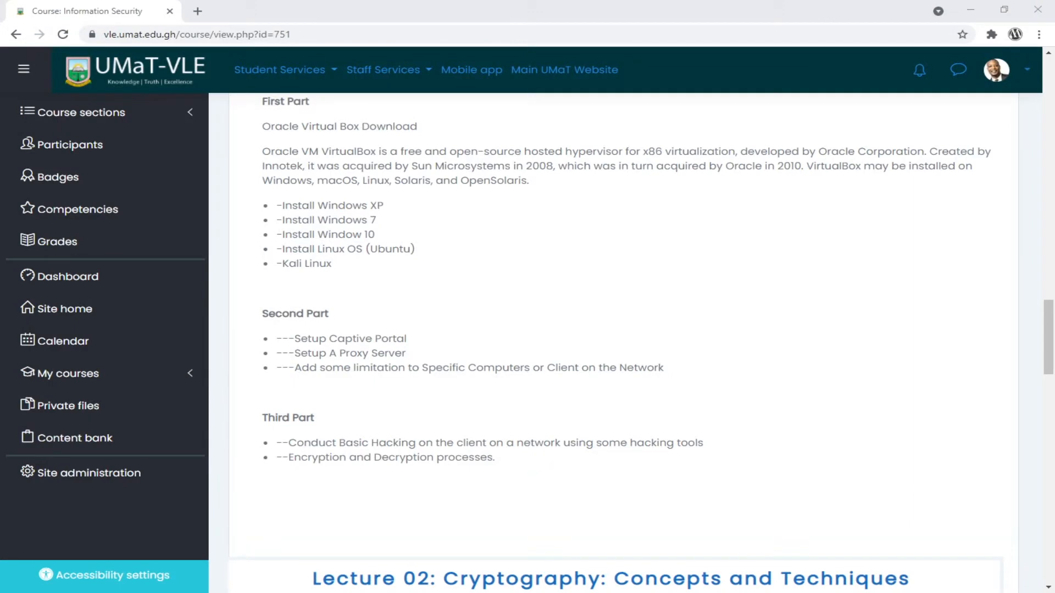
Switch from Chrome to Oracle VM VirtualBox Manager with Alt+Tab
key(alt+Tab)
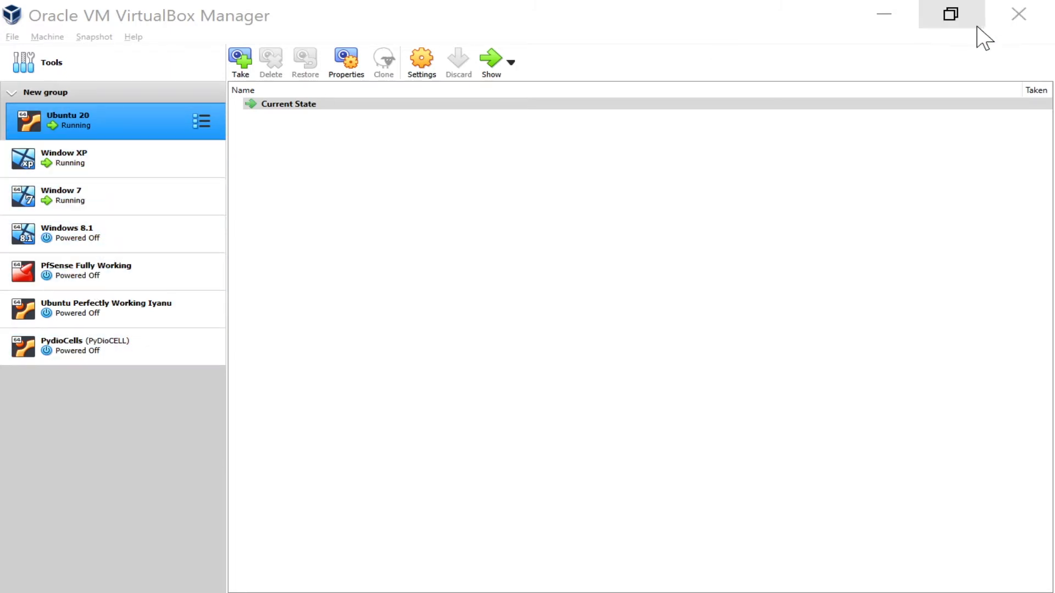
Minimize the manager and apply the Windows 7 Aero theme through the desktop's Personalize settings
click(882, 22)
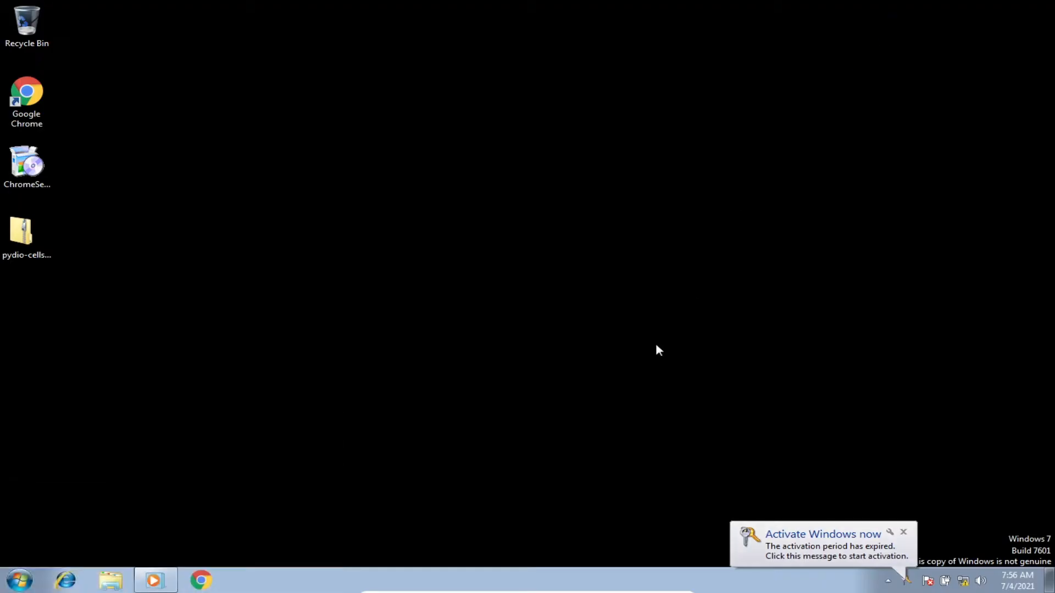
right_click(373, 107)
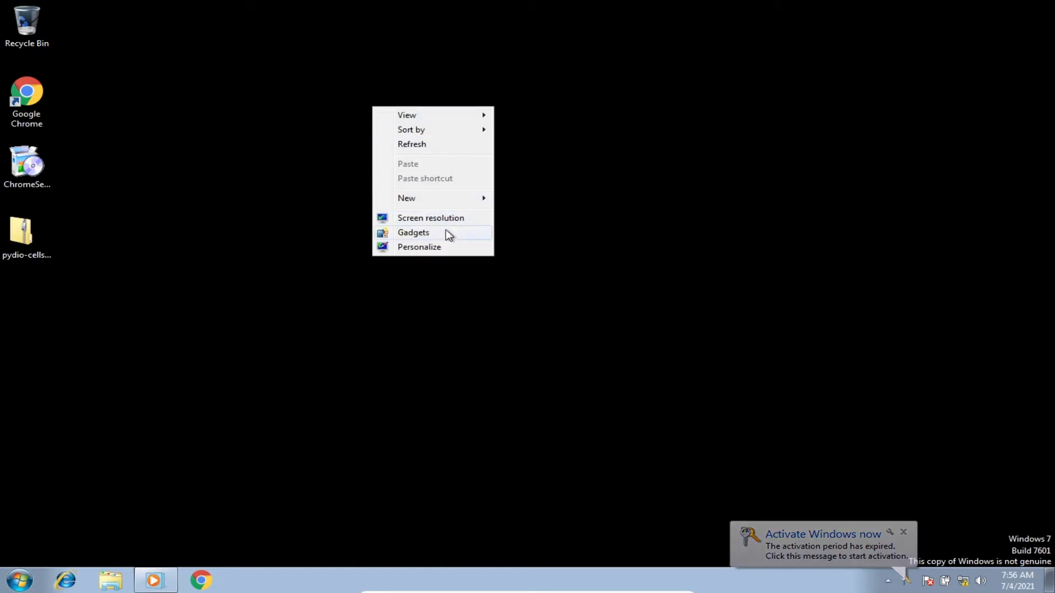
click(432, 248)
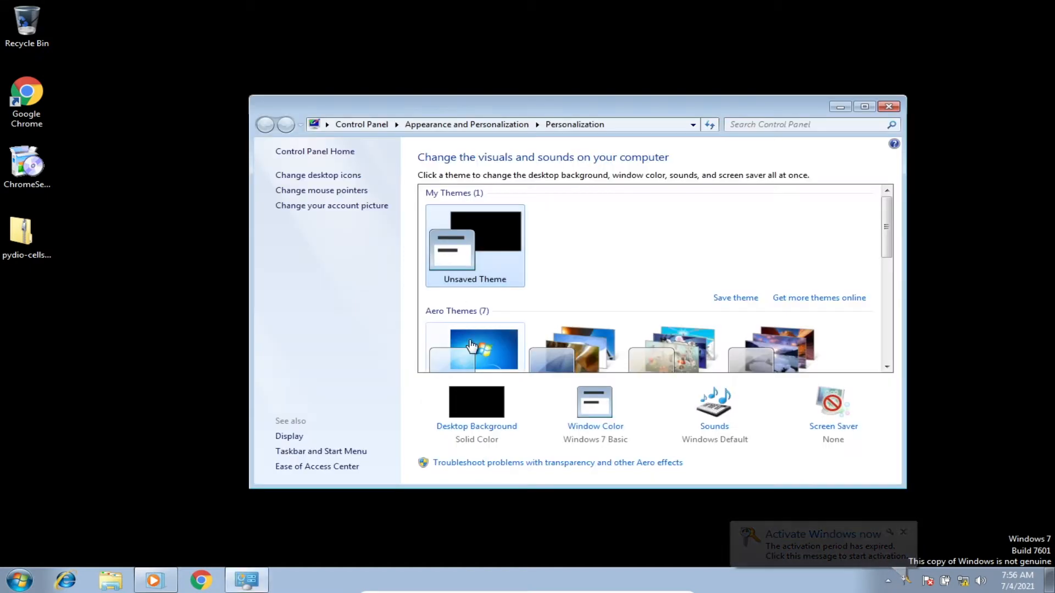
click(470, 346)
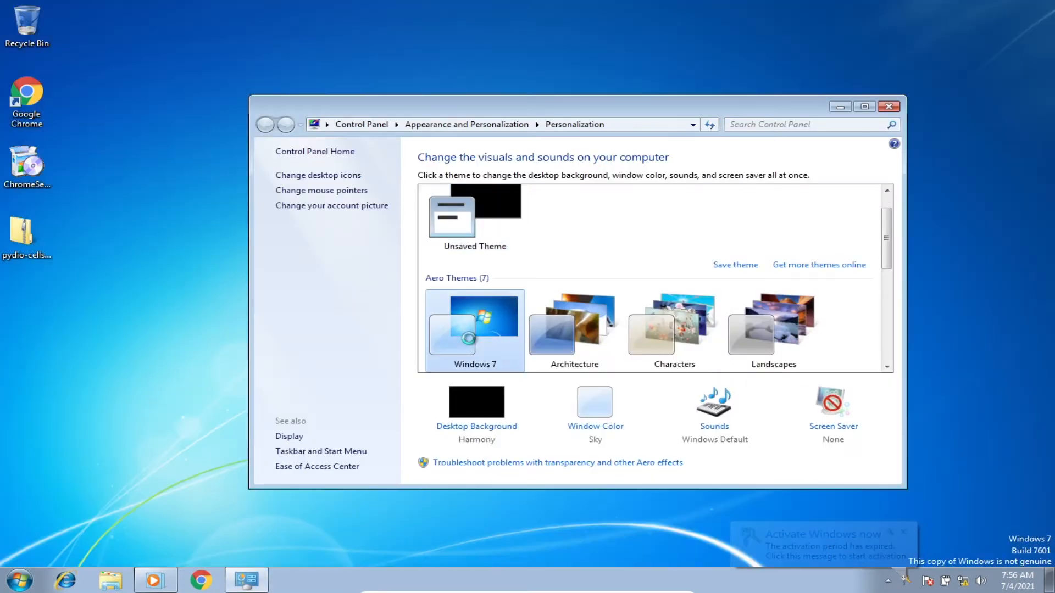
click(888, 108)
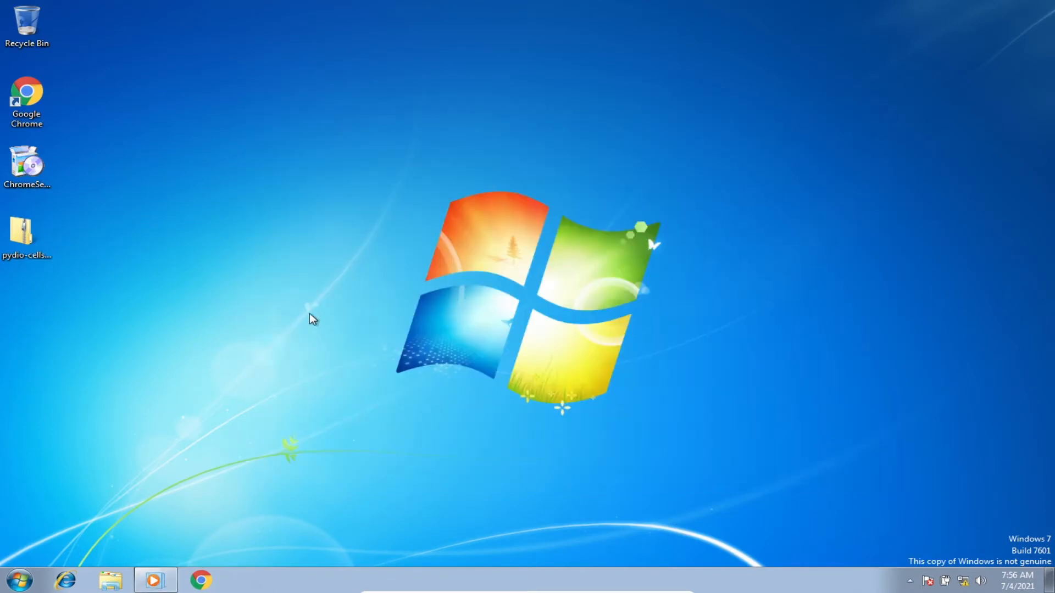
click(27, 101)
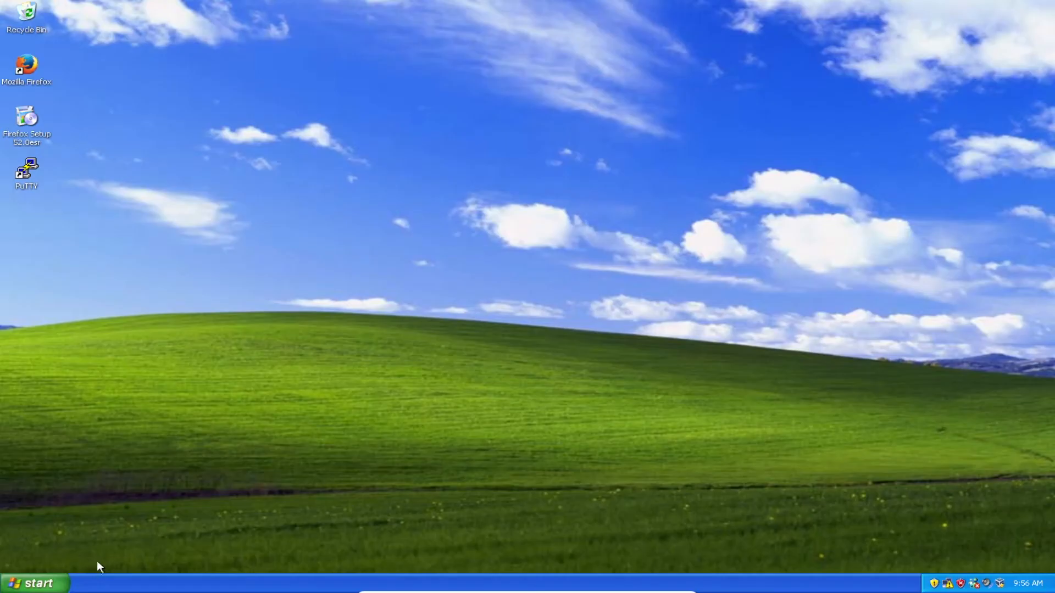
click(33, 583)
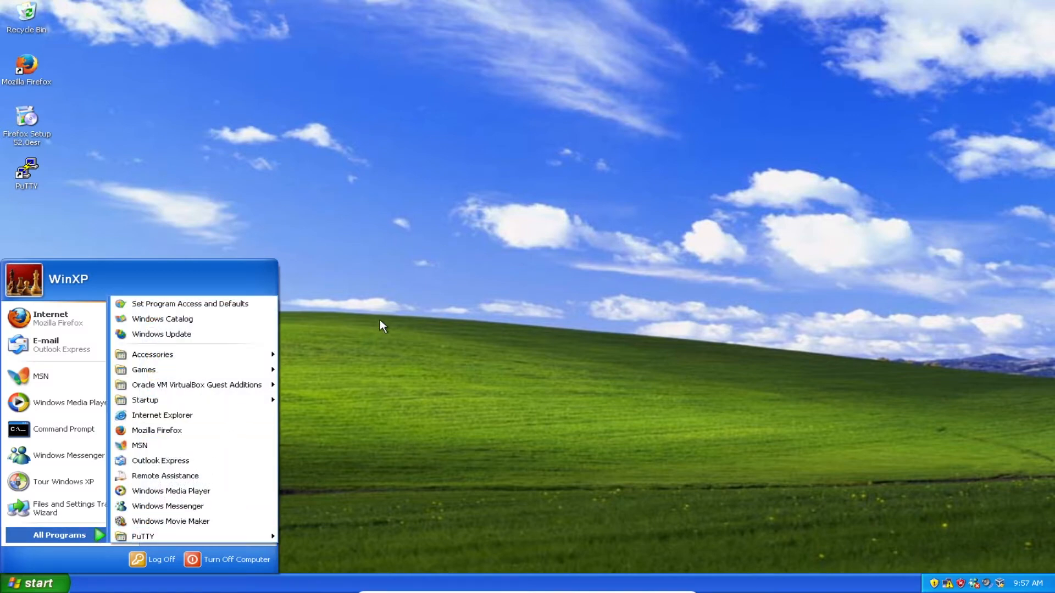
click(464, 298)
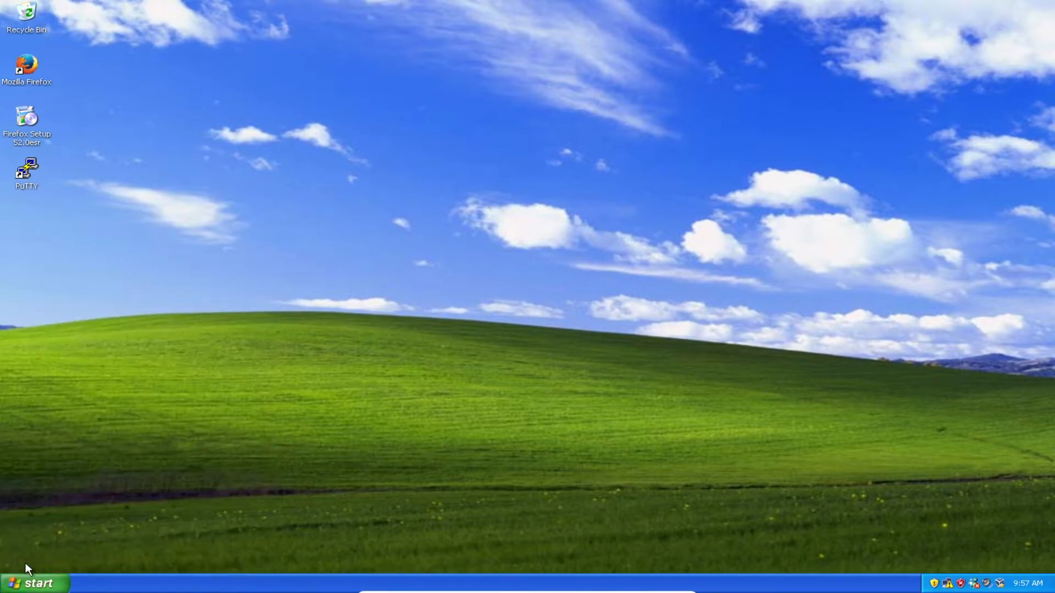
click(17, 585)
mouse_move(84, 539)
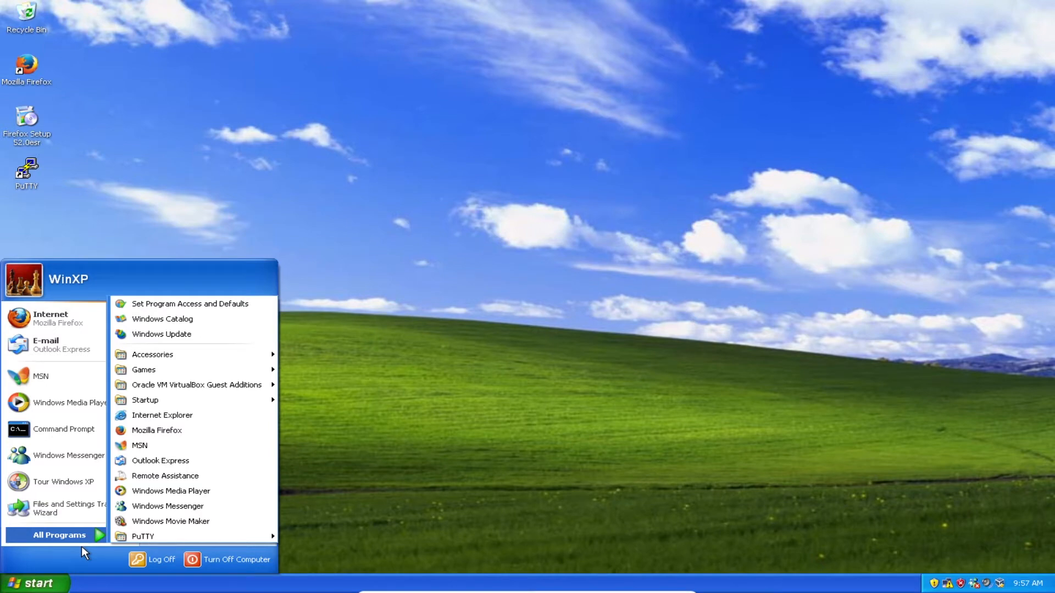
click(589, 135)
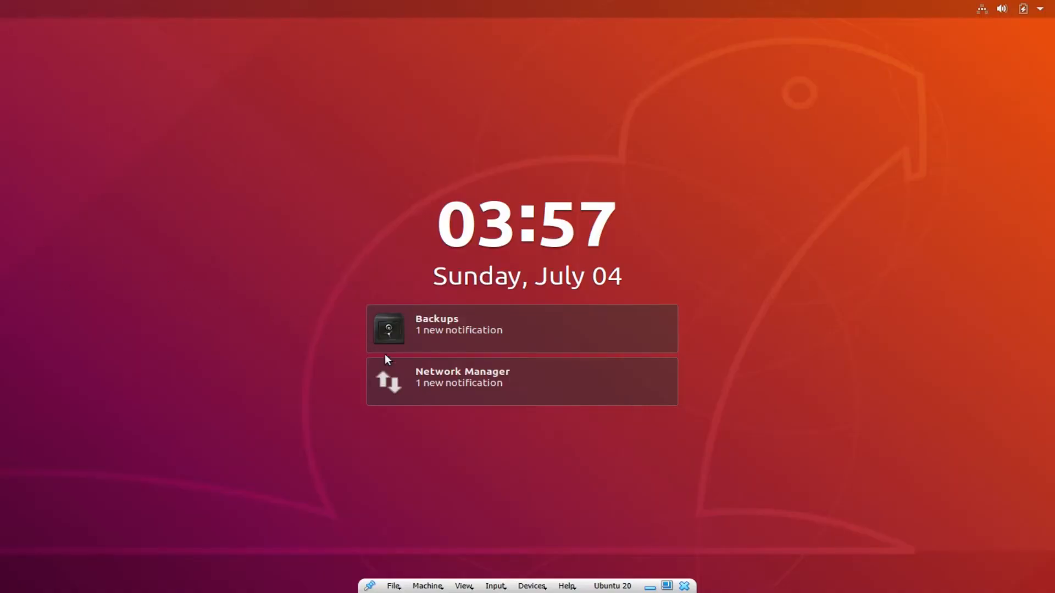
Unlock the Ubuntu session by entering the user's password
click(446, 451)
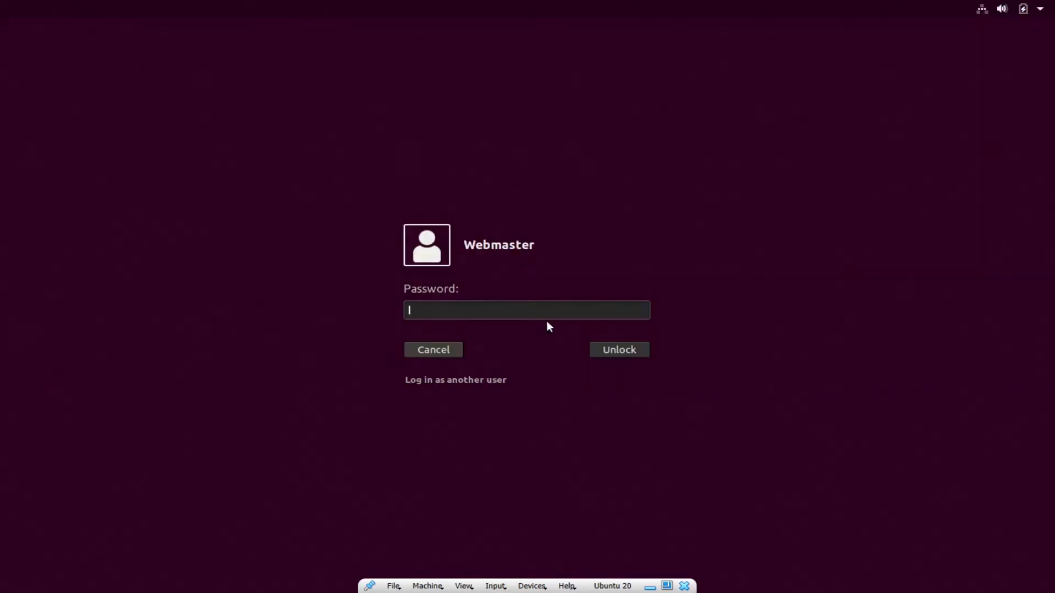
text(********)
key(Return)
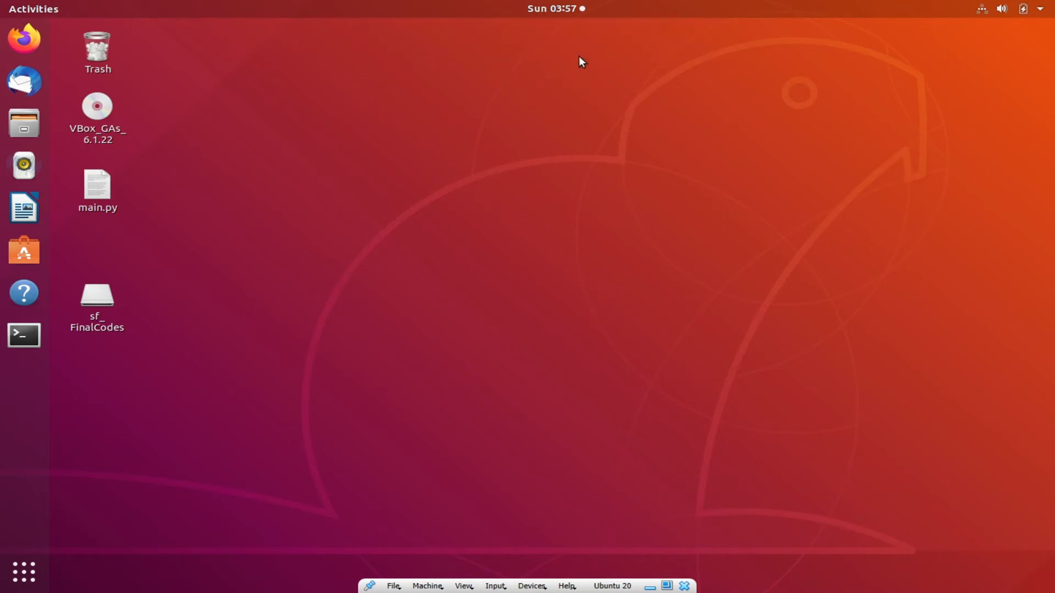
Check the Ubuntu system status menu, then switch over to the Windows XP guest
click(982, 21)
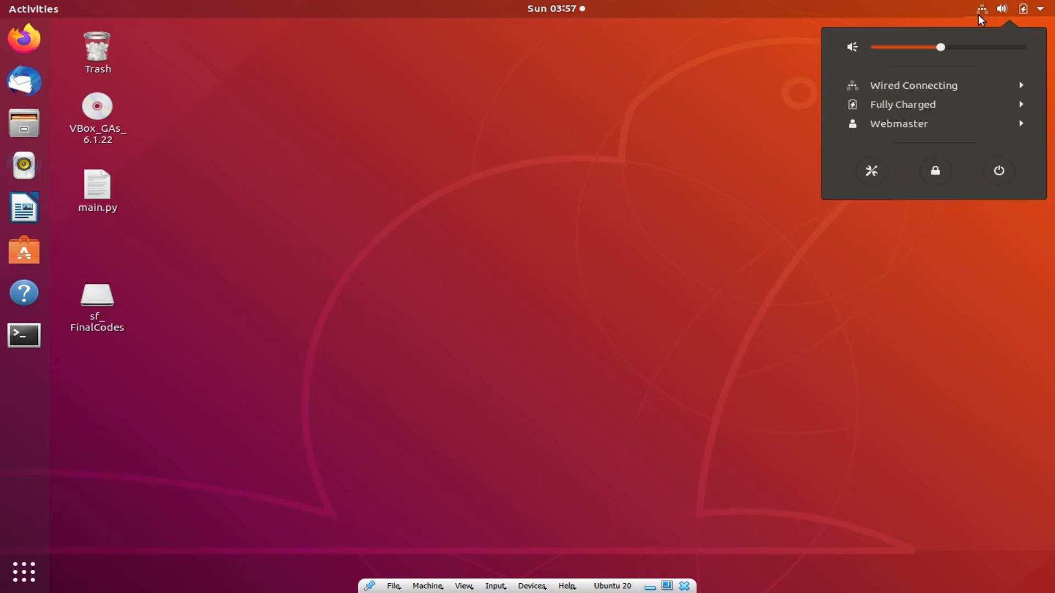
click(569, 272)
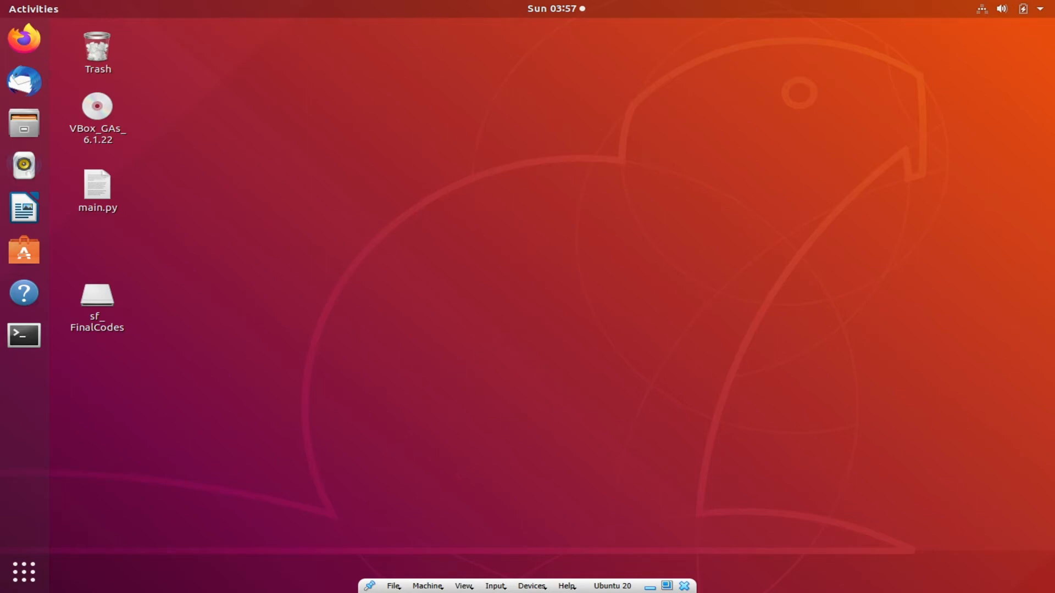
key(alt+Tab)
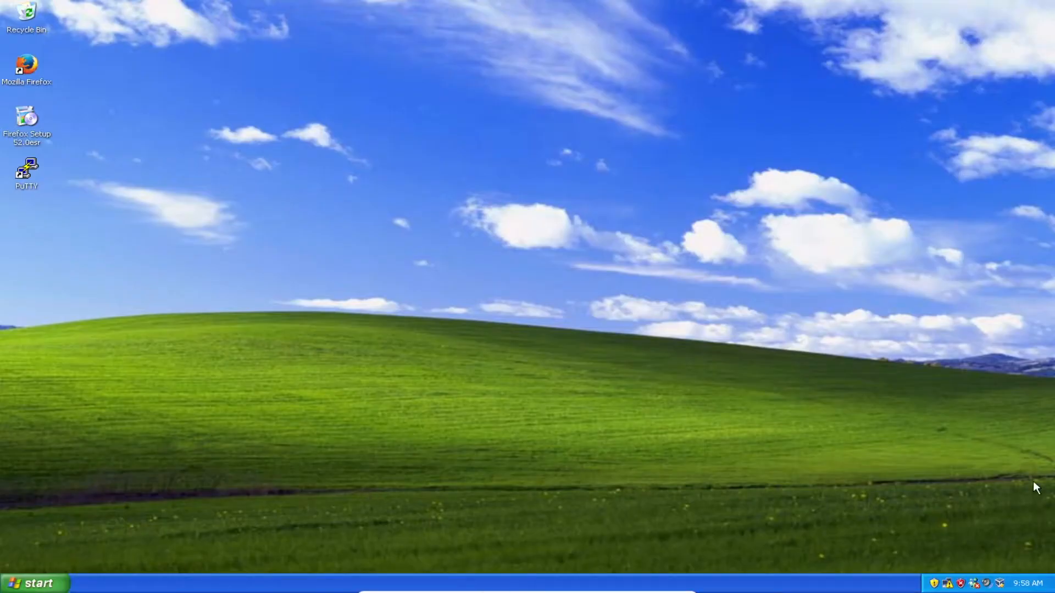
Confirm the XP Local Area Connection Status shows limited or no connectivity, then close it
double_click(950, 586)
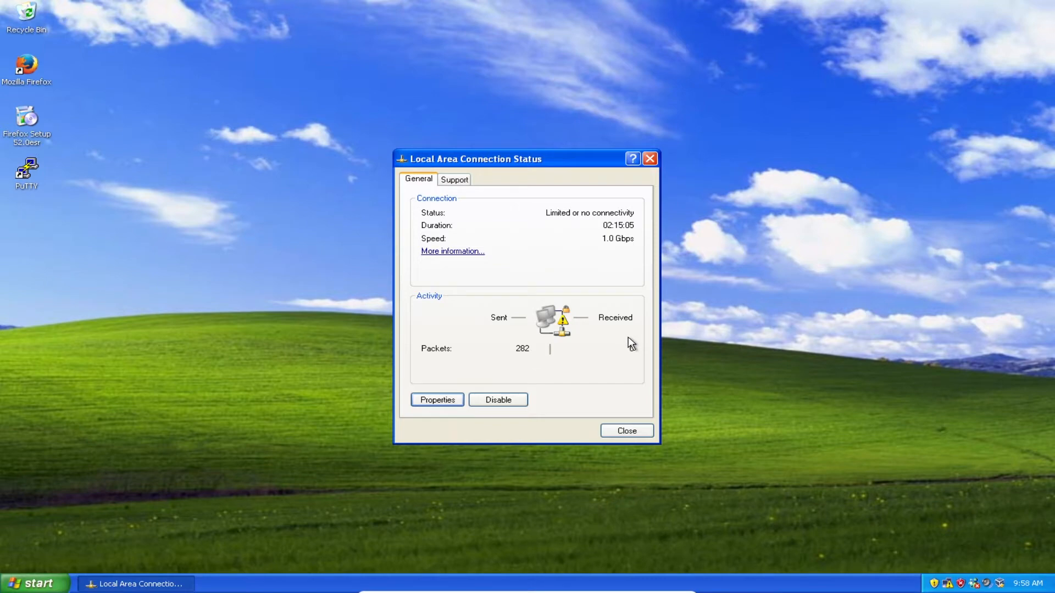
click(623, 430)
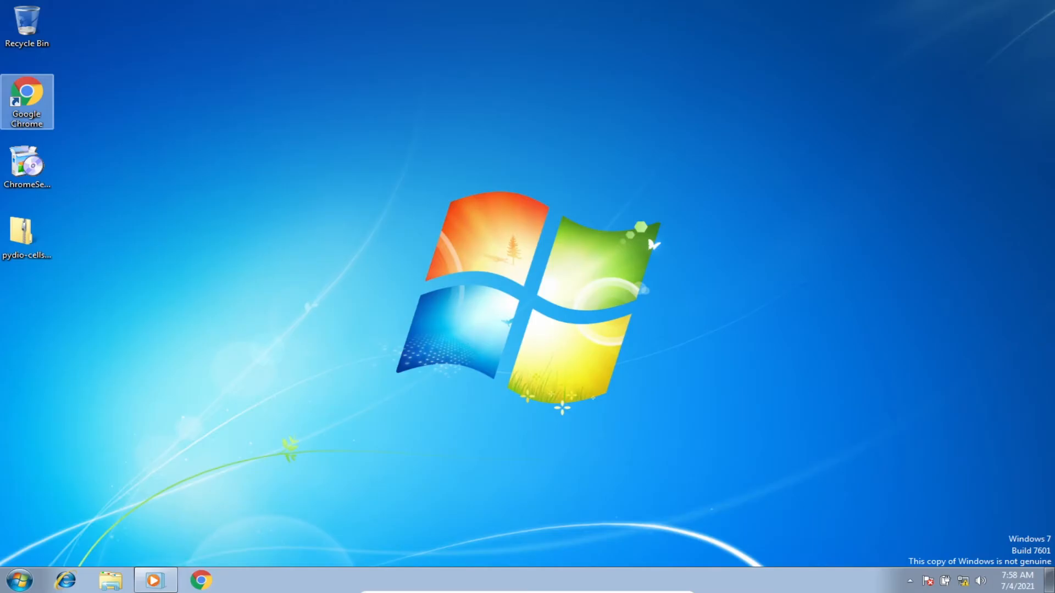
mouse_move(963, 588)
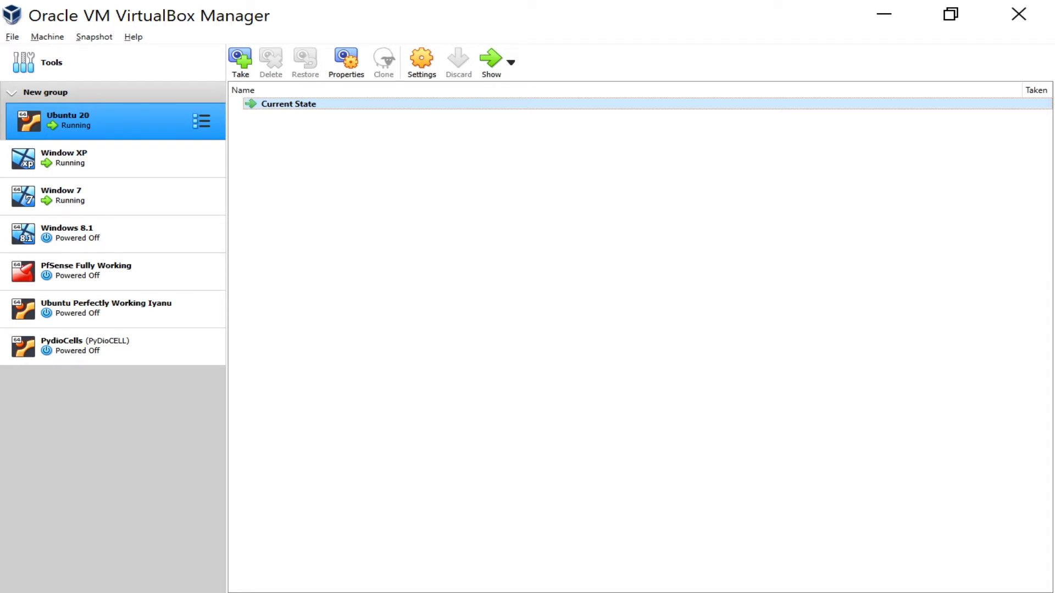
key(alt+Tab)
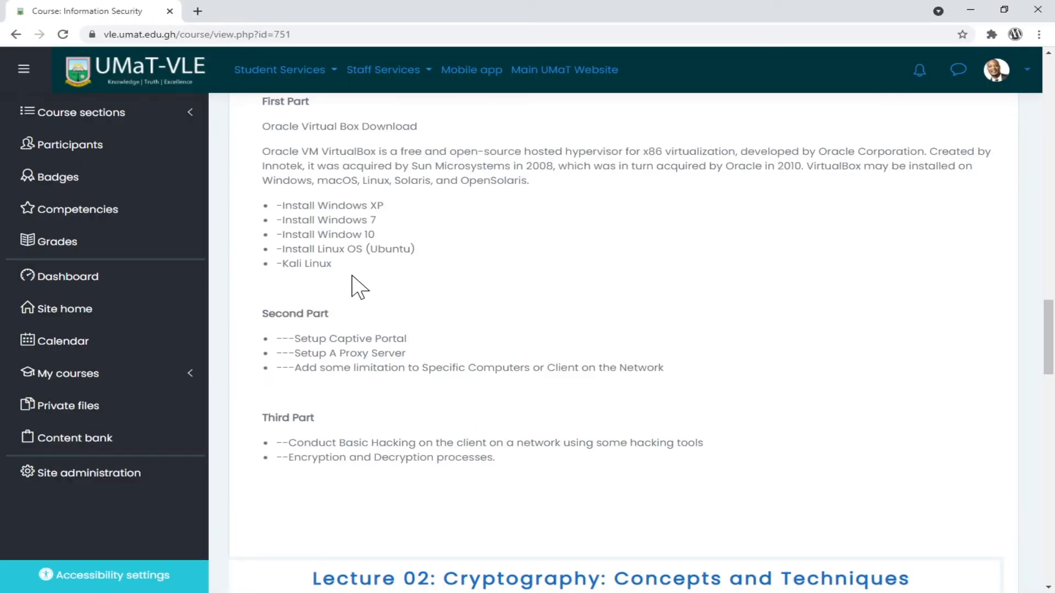
scroll(419, 391, up, 3)
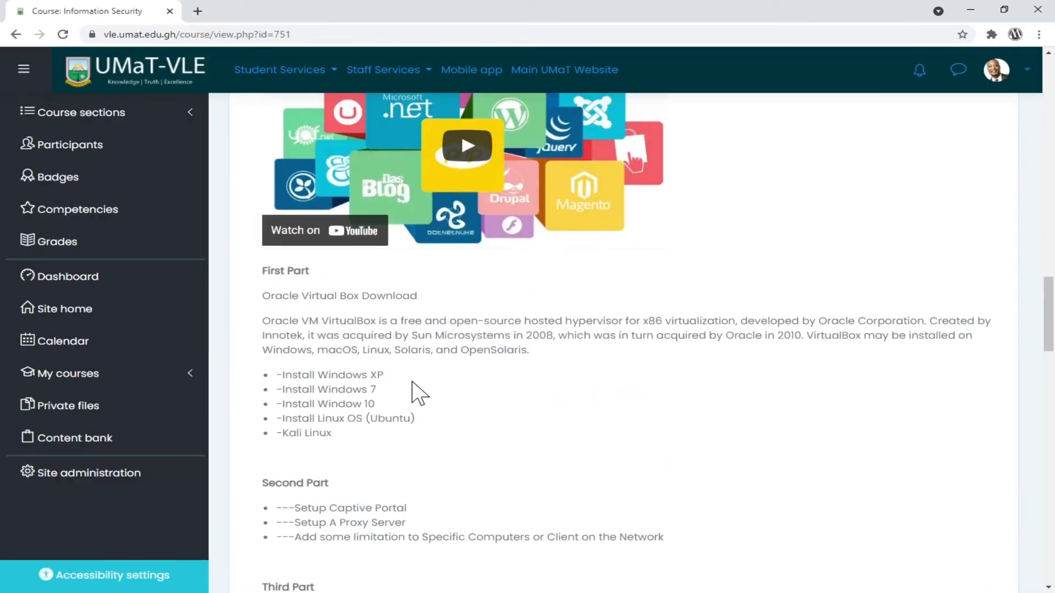
scroll(419, 391, down, 4)
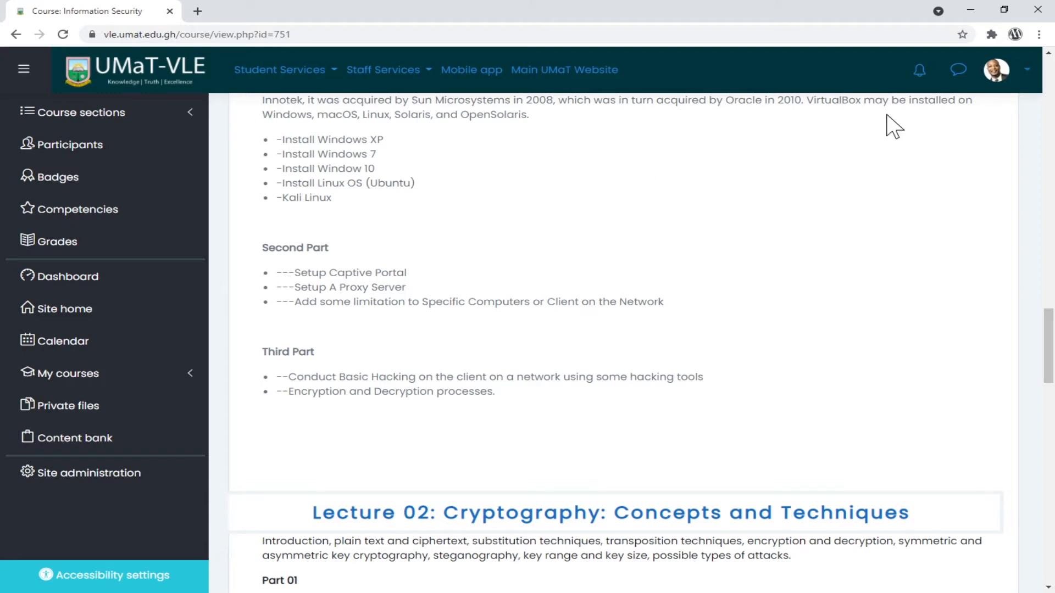
click(970, 9)
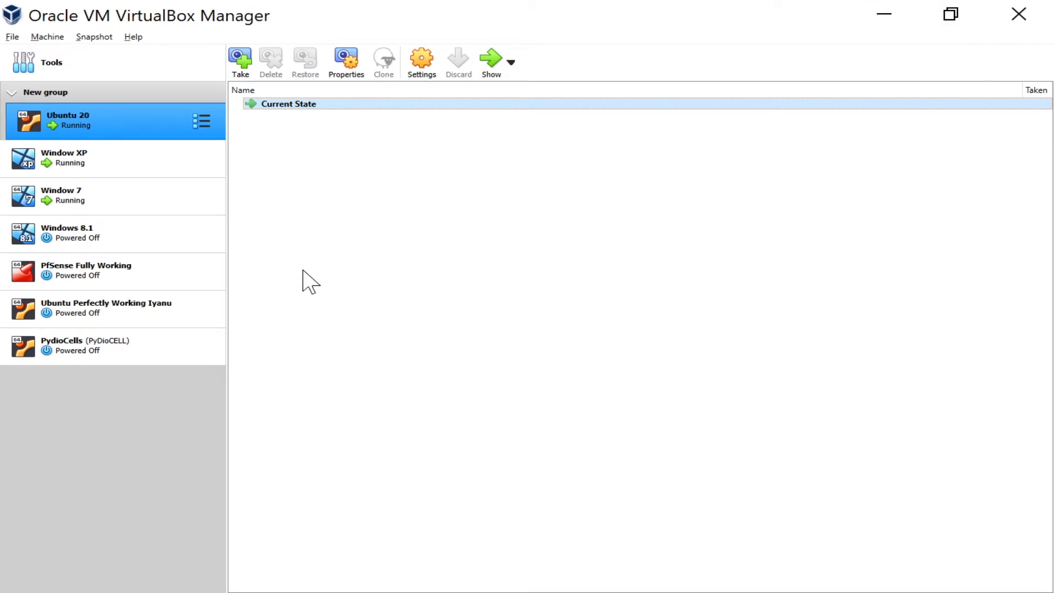
Start a new virtual machine named FireWall with type BSD and version FreeBSD (64-bit)
click(50, 42)
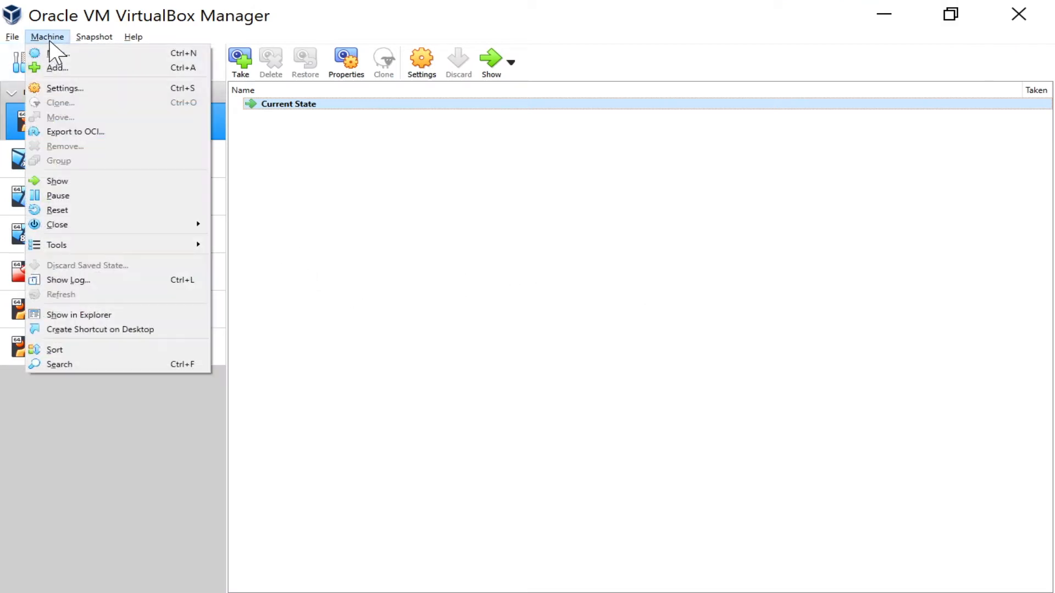
click(60, 53)
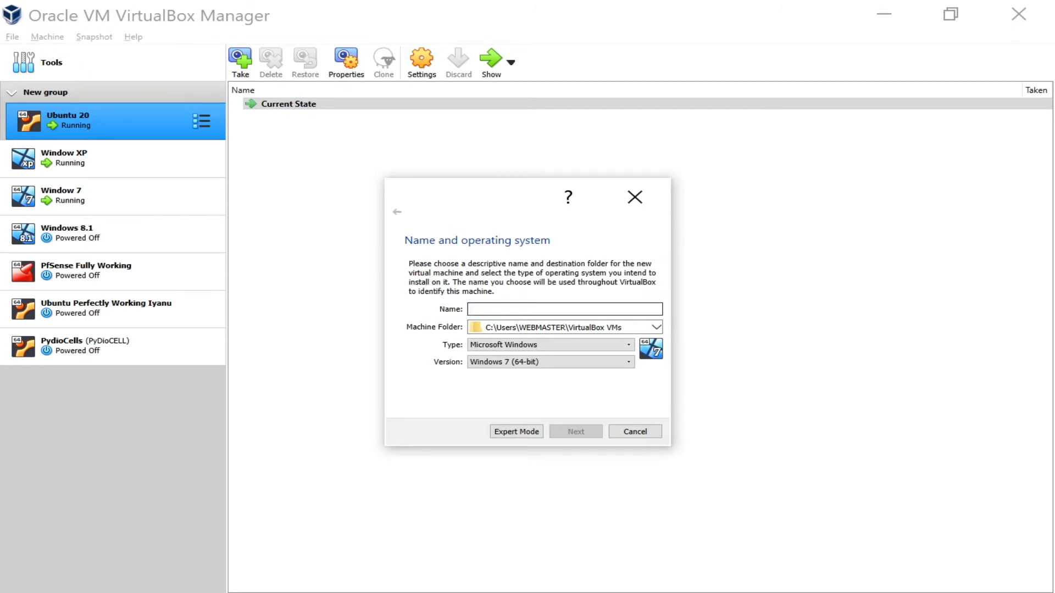
text(F)
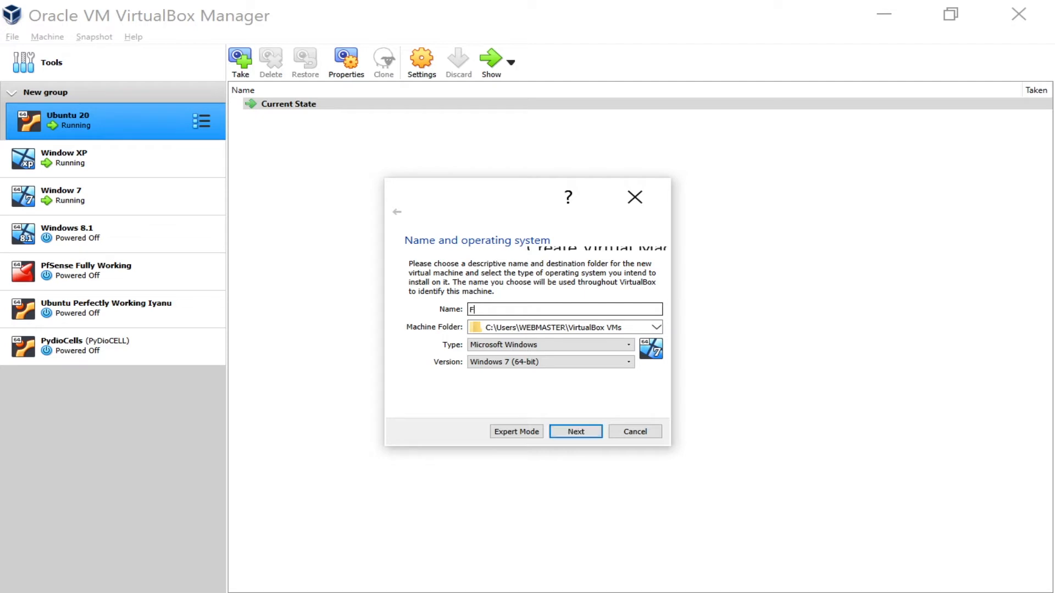
text(ireWall)
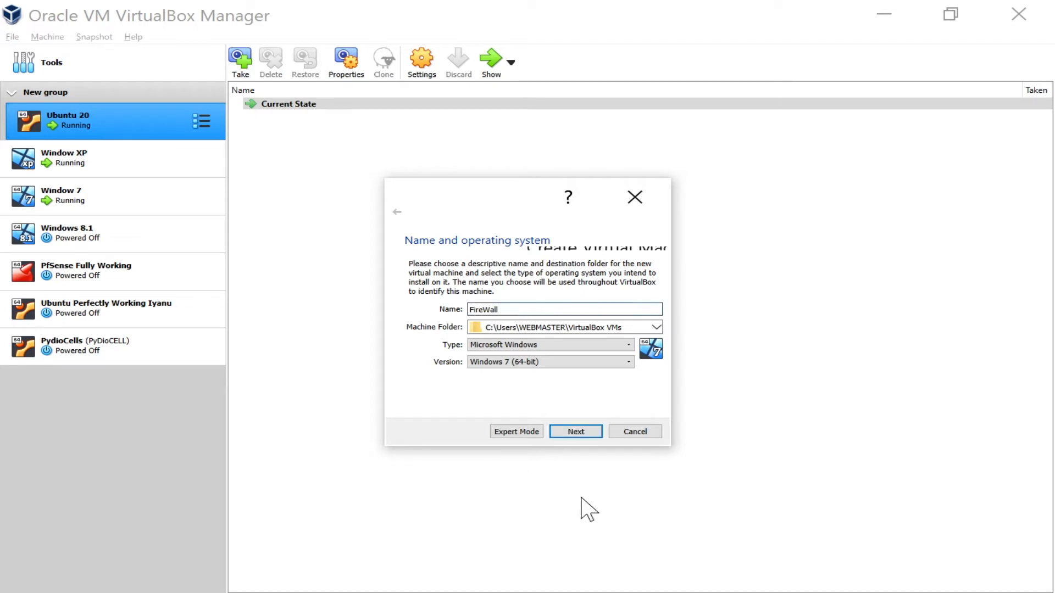
click(589, 346)
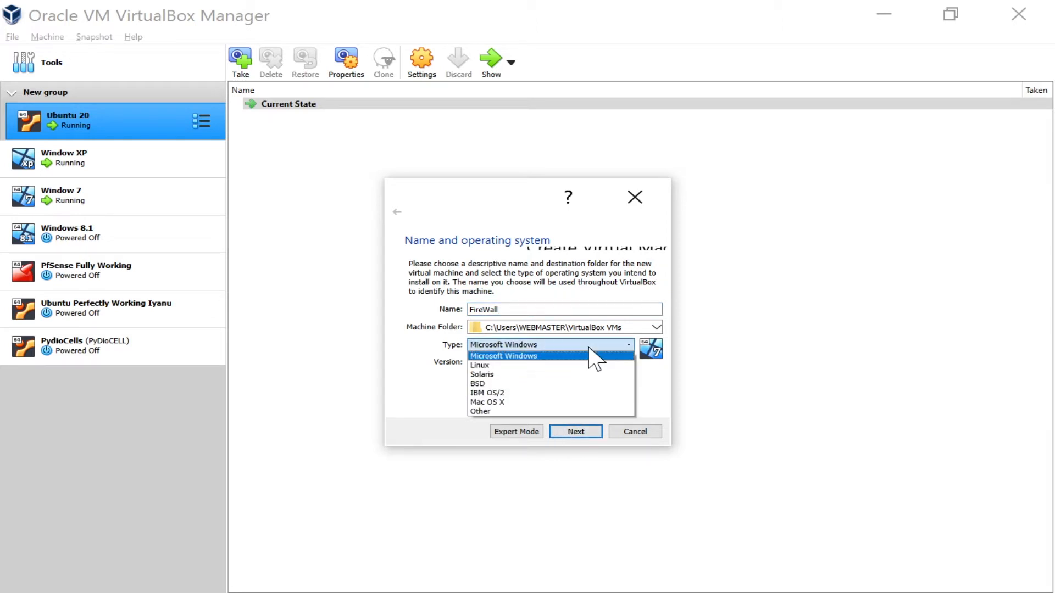
click(564, 384)
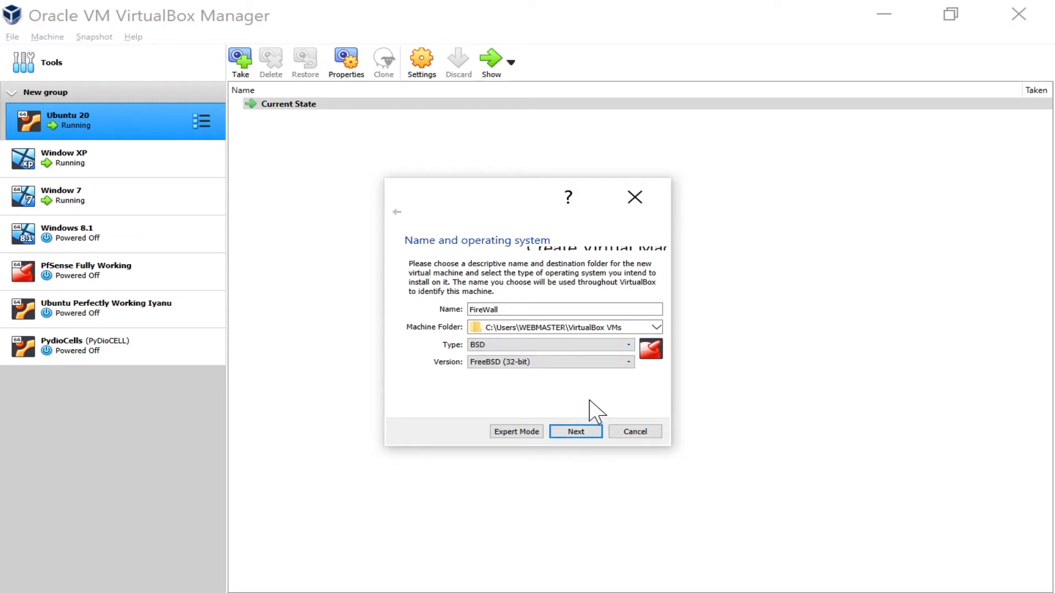
click(603, 363)
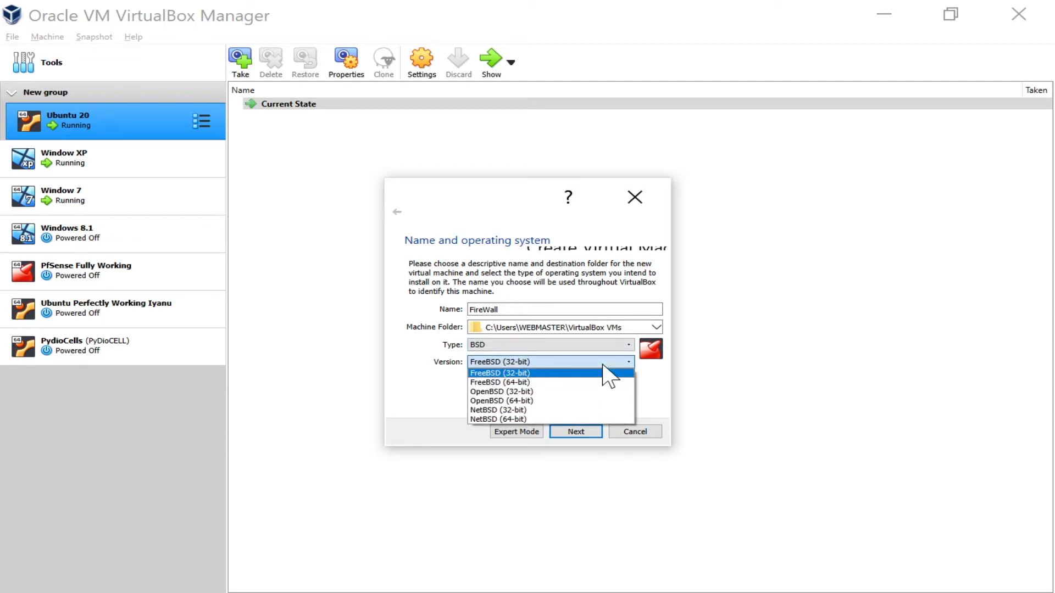
click(609, 383)
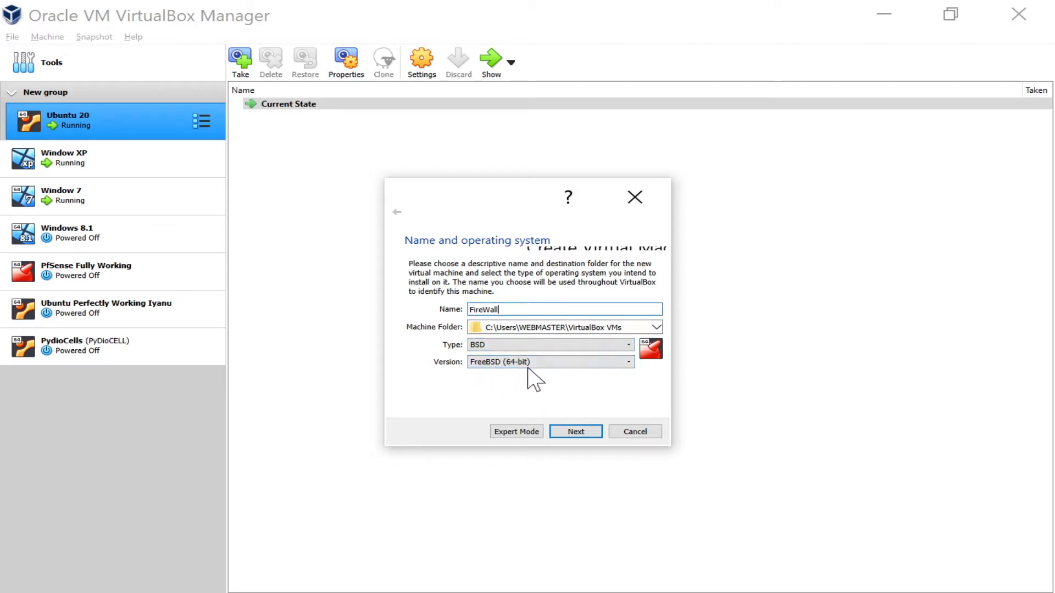
Advance the wizard to the memory size page, currently set to 1024 MB
click(589, 438)
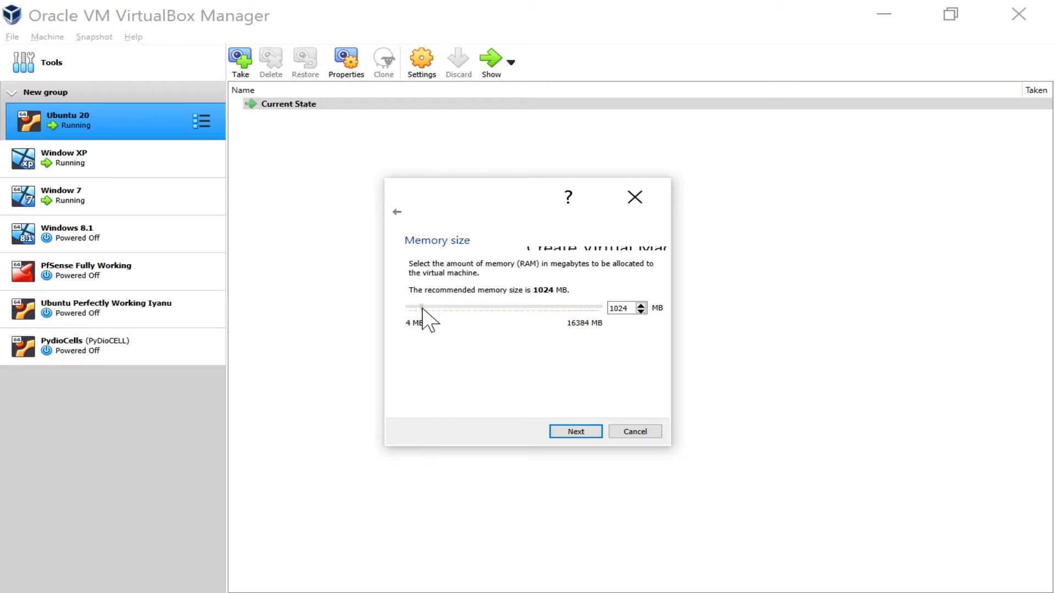
Set memory to 512 MB and create a new VDI virtual hard disk
drag(422, 308, 417, 309)
click(570, 434)
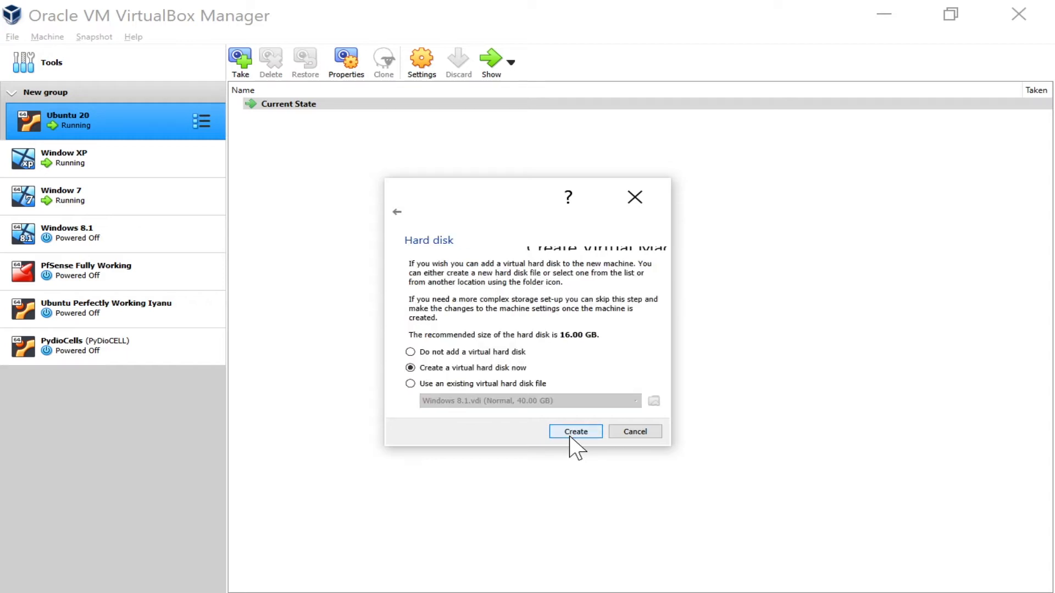
click(570, 435)
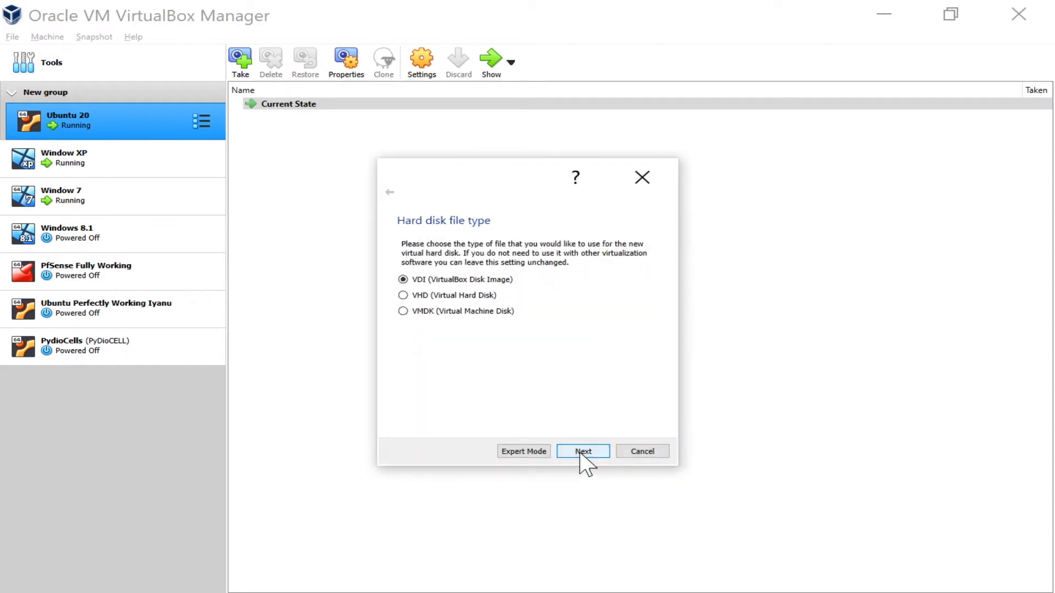
click(579, 454)
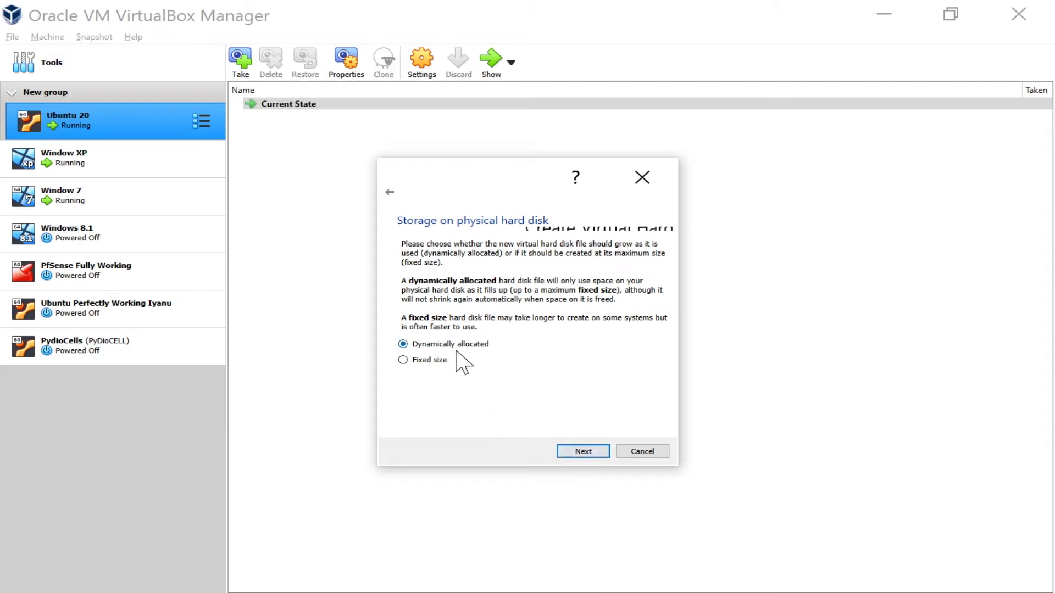
Create FireWall with a dynamically allocated 20.84 GB virtual disk
click(595, 451)
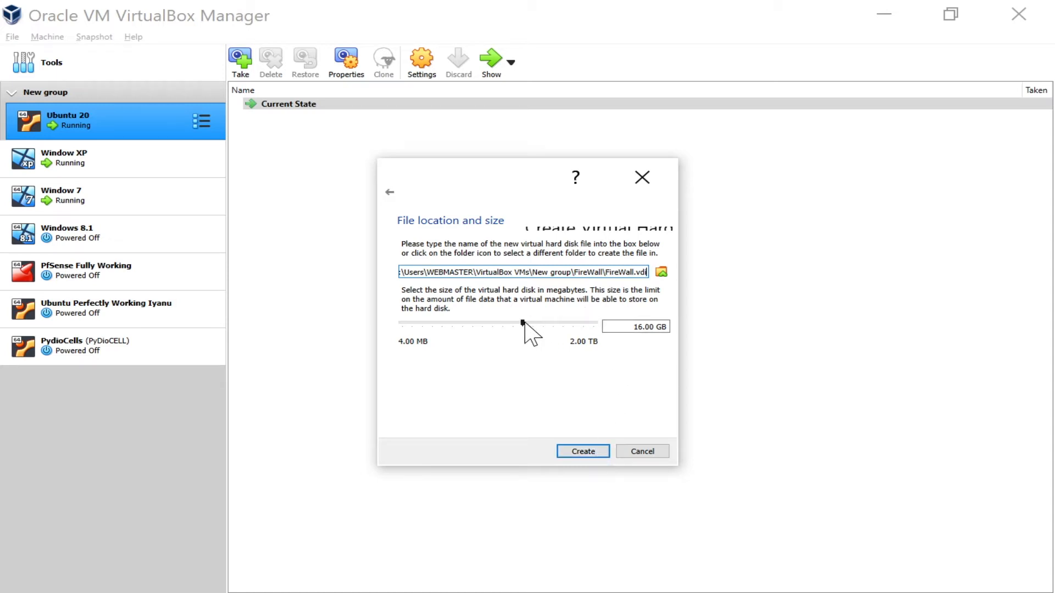
mouse_move(524, 323)
drag(523, 323, 527, 324)
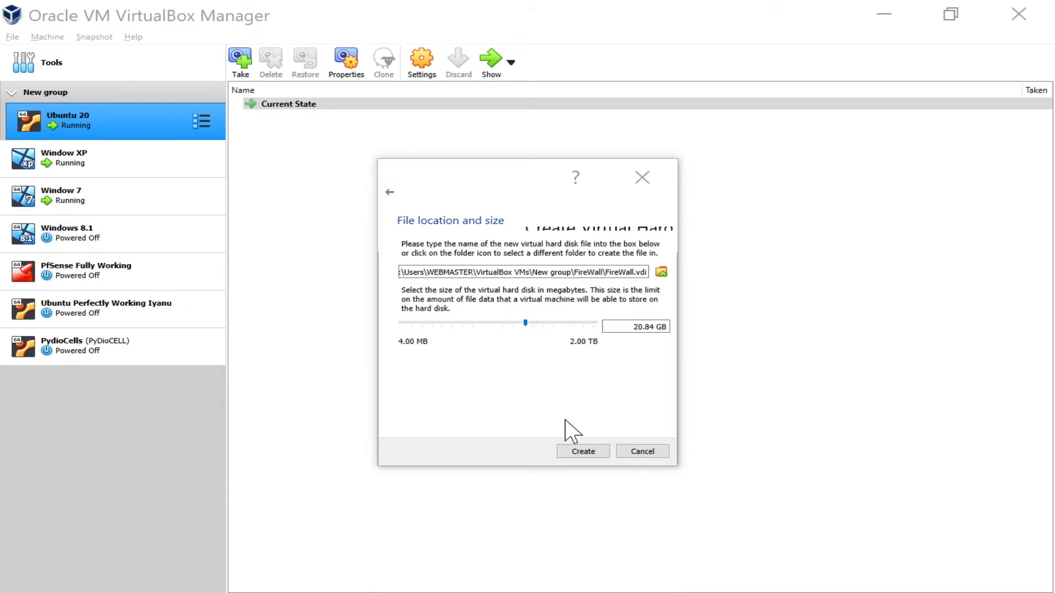
click(591, 453)
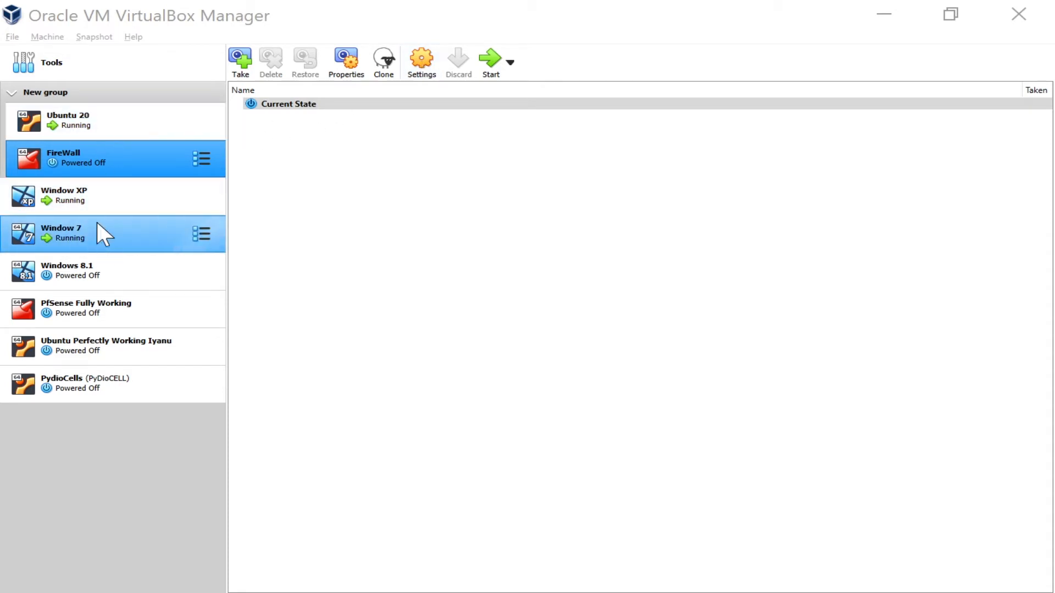
drag(86, 160, 78, 254)
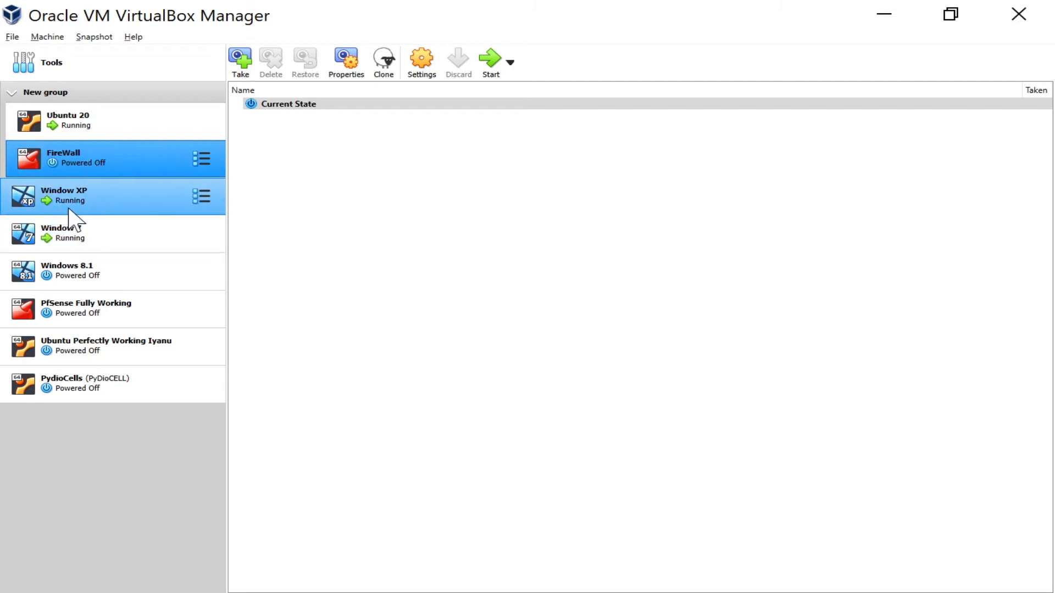
drag(74, 203, 114, 115)
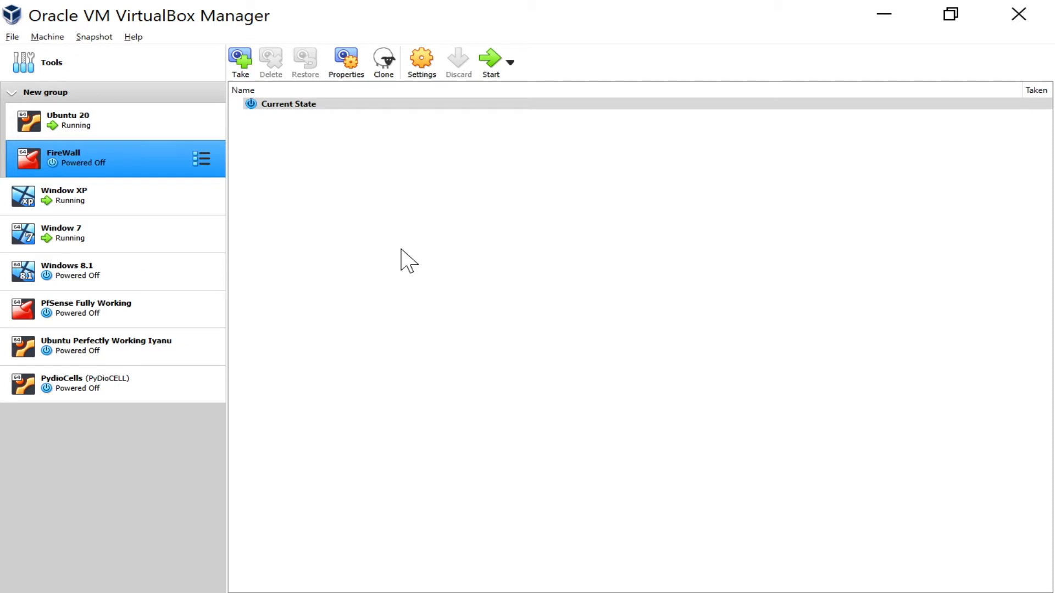
Open FireWall's Settings and review the General tabs: Advanced, Description and Disk Encryption
click(421, 59)
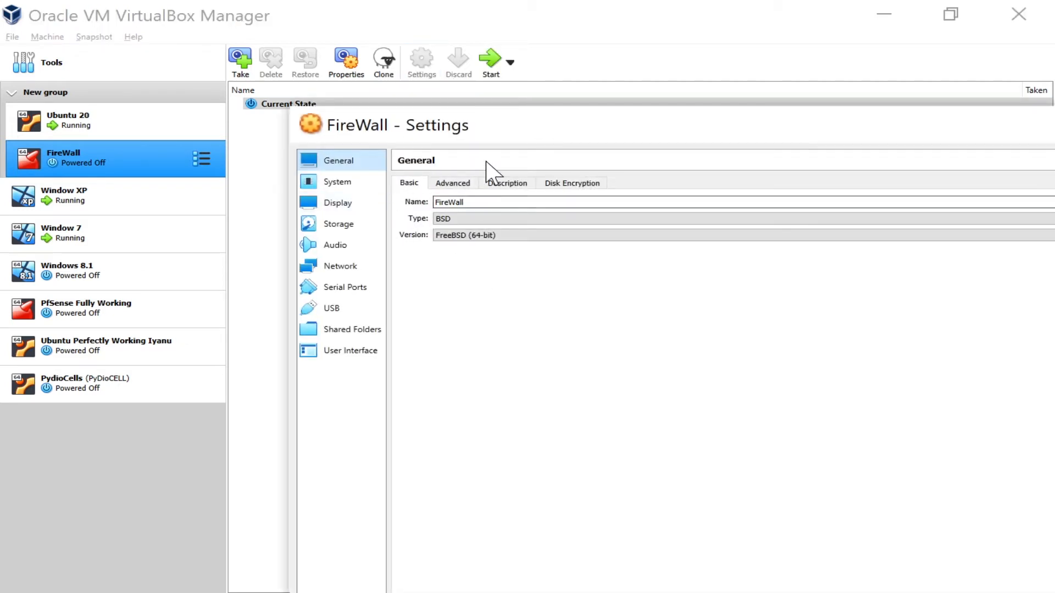
drag(473, 120, 313, 94)
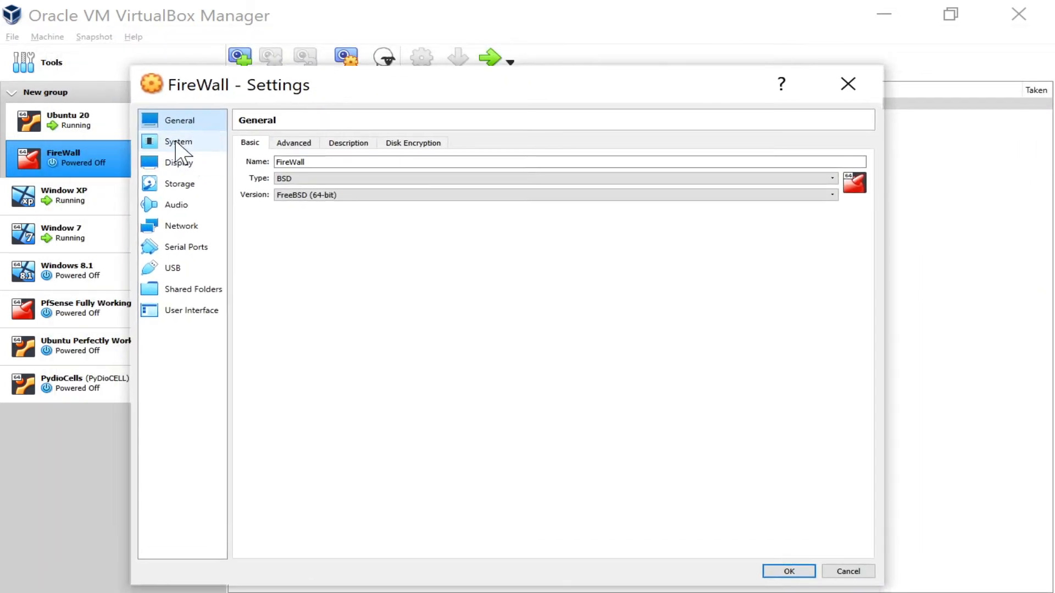
click(300, 143)
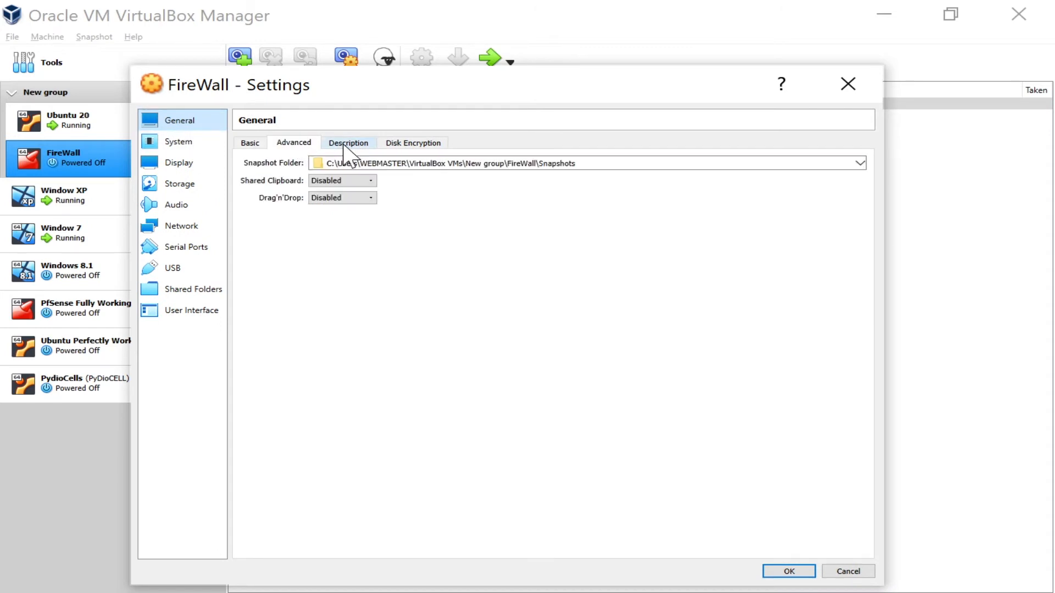
click(344, 145)
click(406, 144)
click(250, 145)
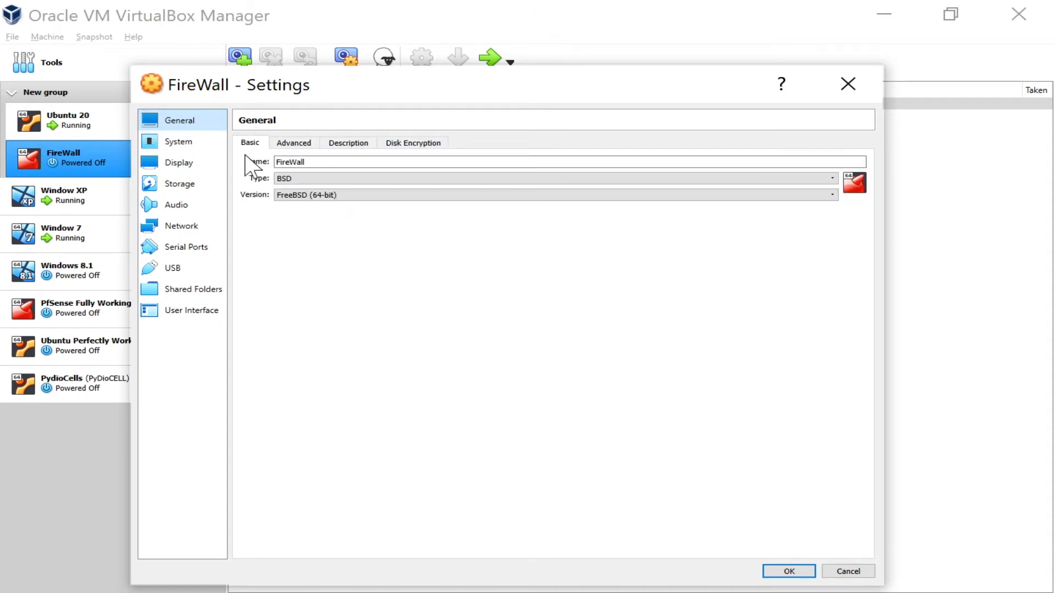
Look through the System and Display pages, ending on Storage with FireWall.vdi and an empty optical drive
click(181, 144)
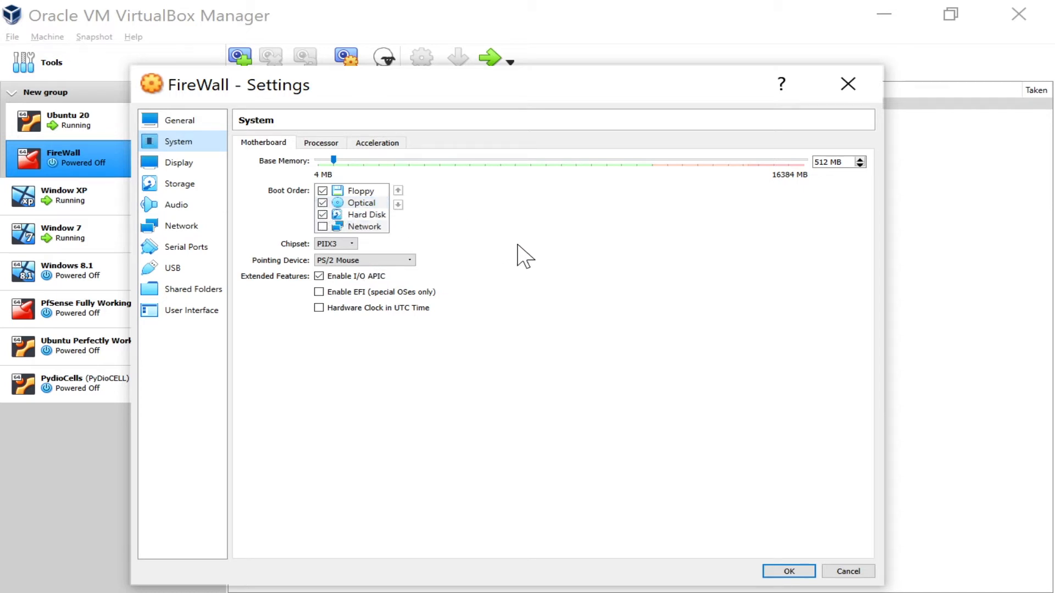
click(193, 163)
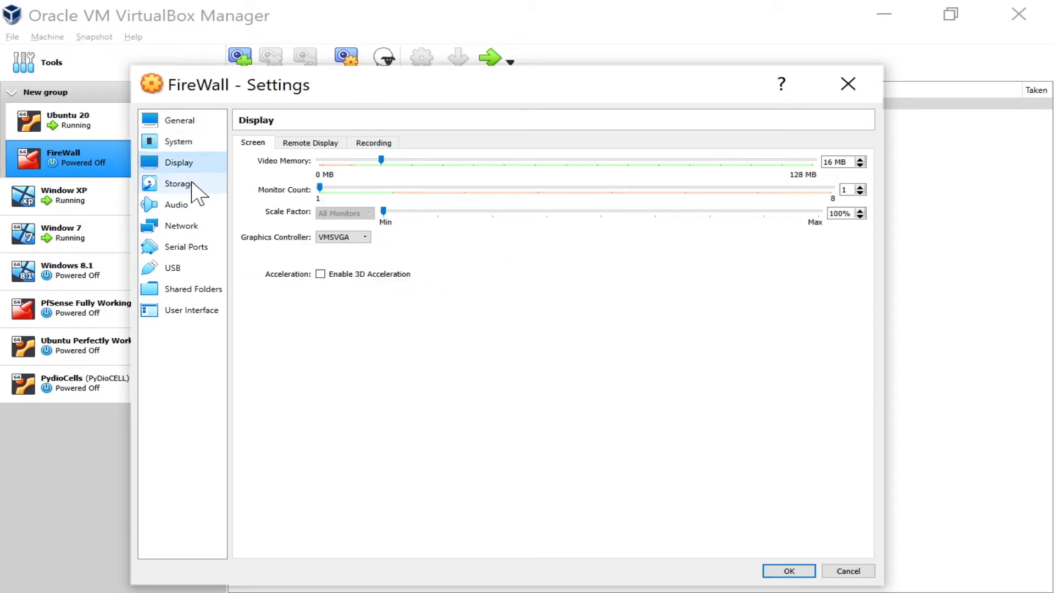
click(197, 187)
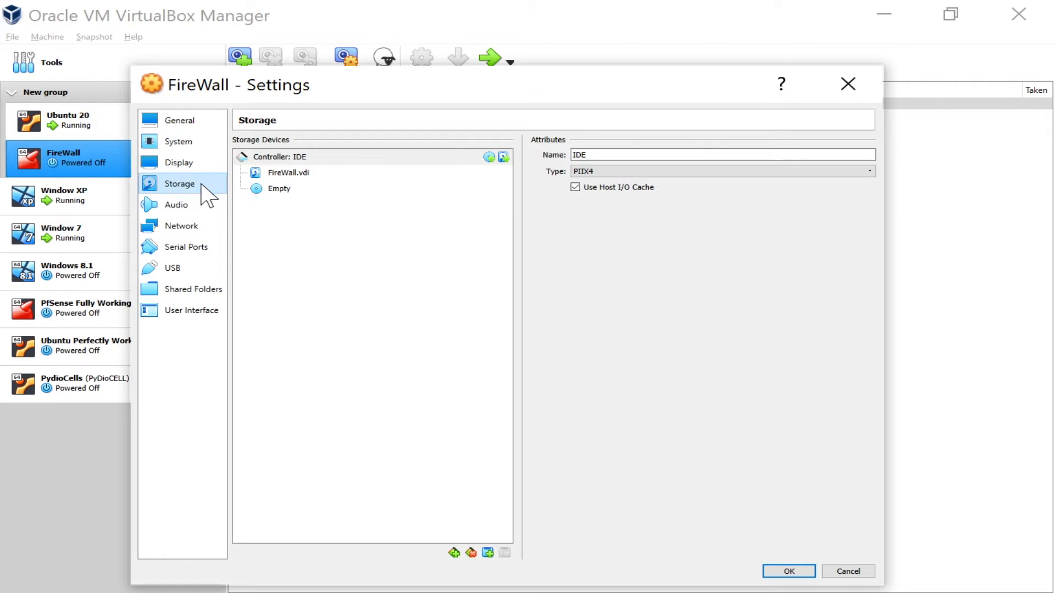
Select FireWall's empty optical drive in Storage and choose to browse for a disk image file
click(284, 191)
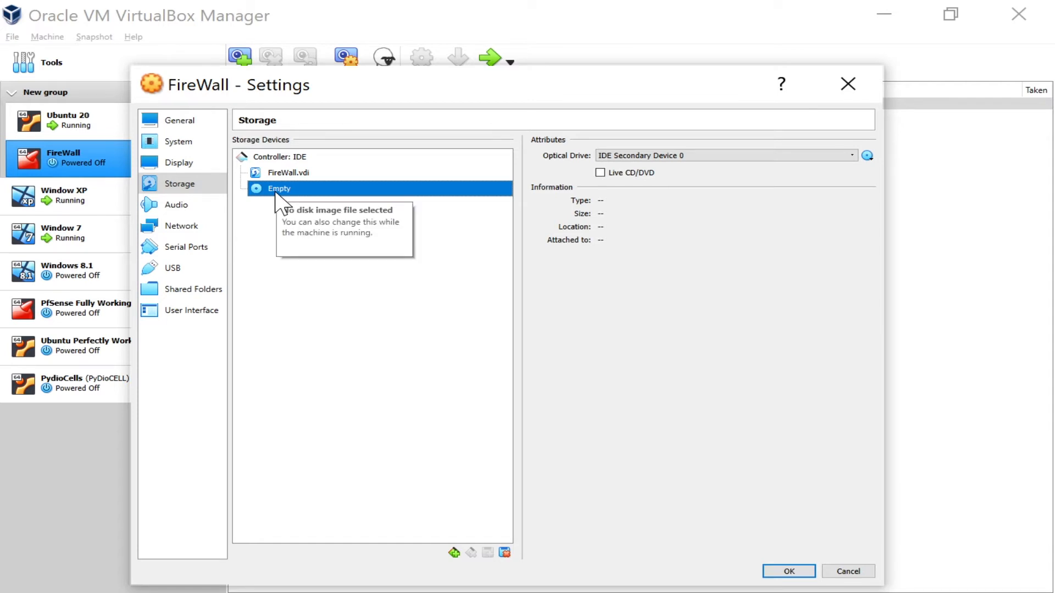
click(869, 158)
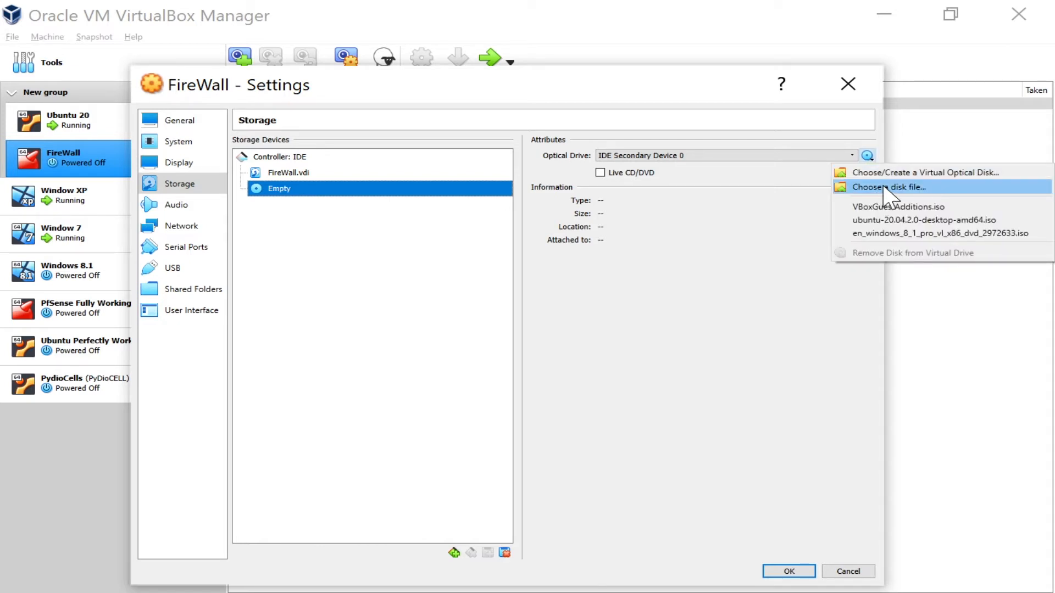
click(890, 173)
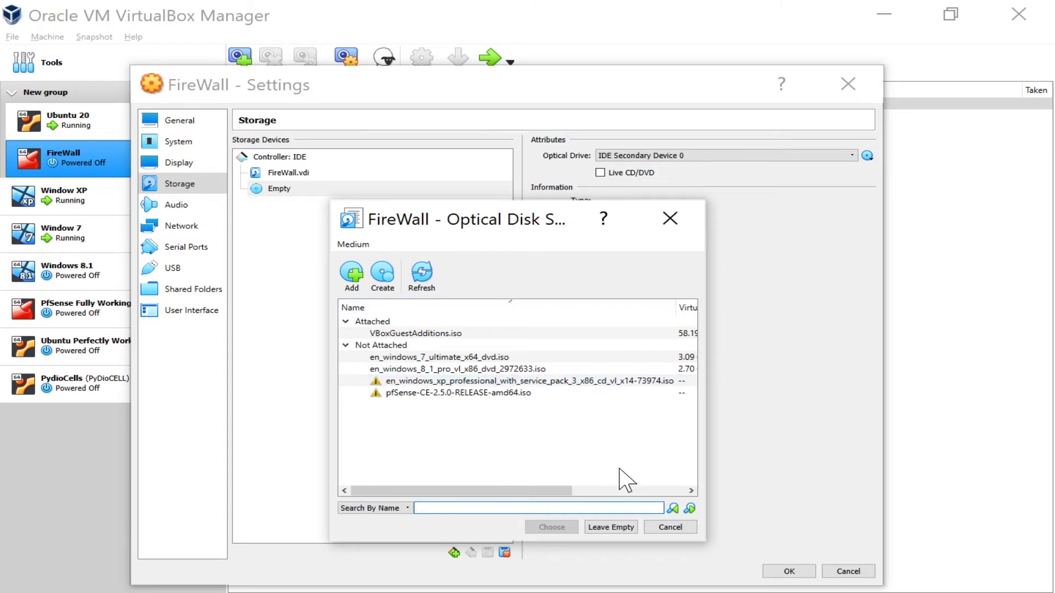
click(685, 529)
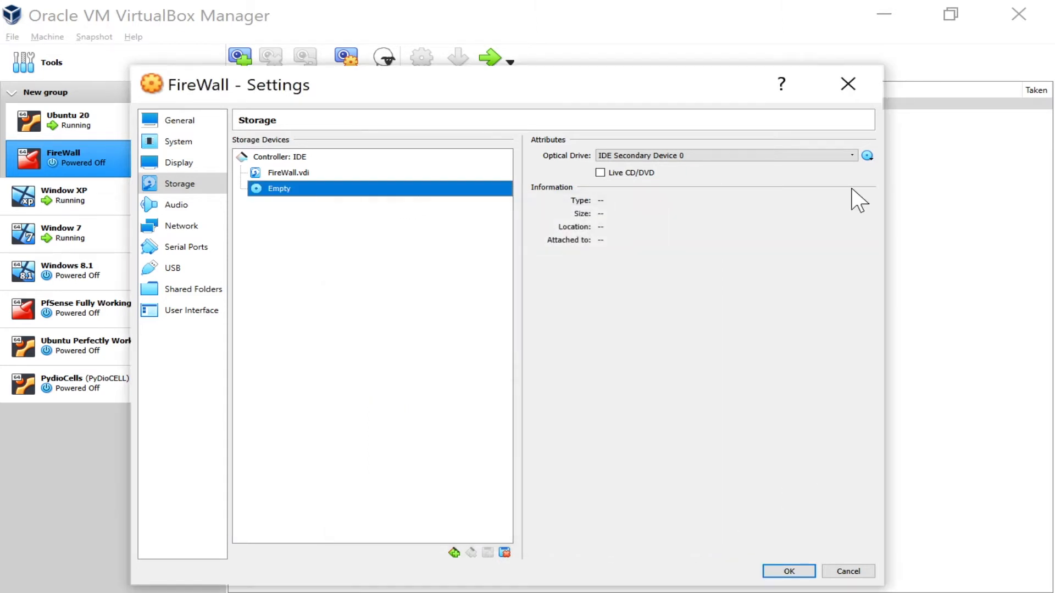
click(867, 156)
click(882, 188)
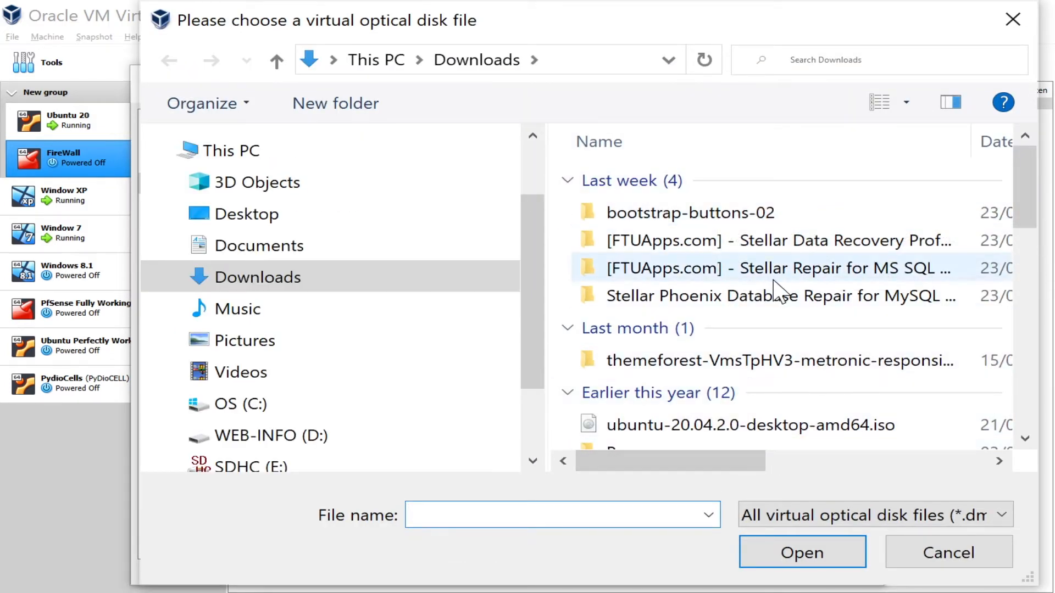
Return to the Downloads folder and load pfSense-CE-2.4.4-RELEASE-p3-amd64.iso into the optical drive
scroll(769, 285, down, 2)
click(375, 434)
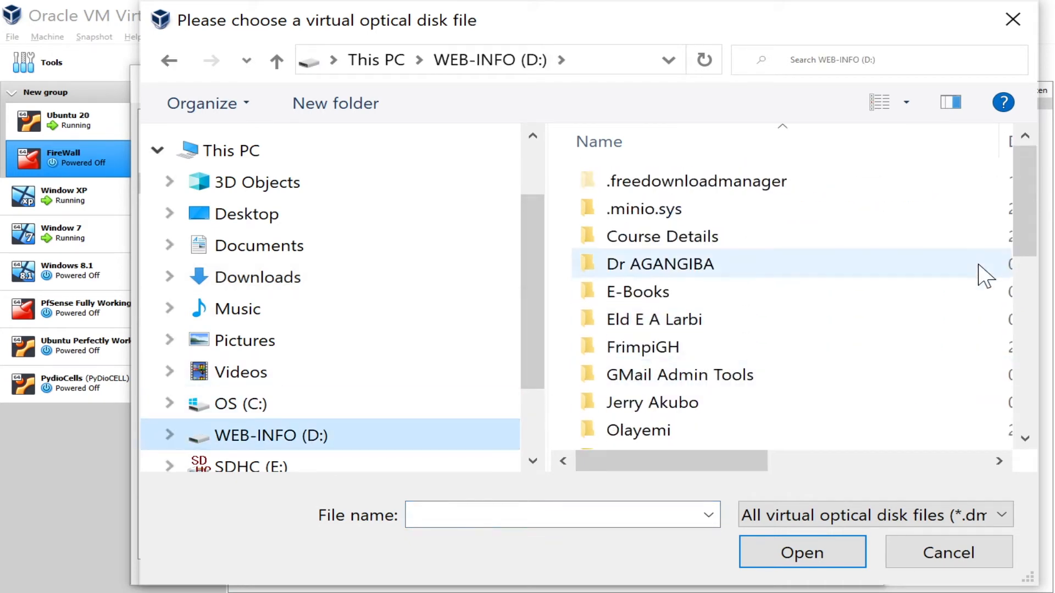
drag(1027, 229, 1027, 396)
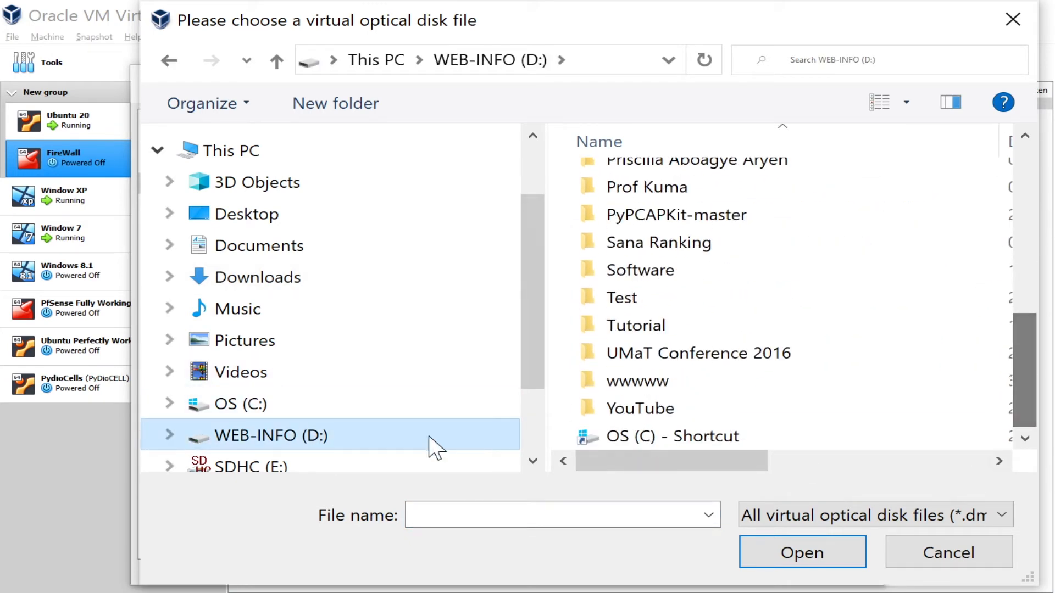
click(275, 281)
scroll(810, 401, down, 4)
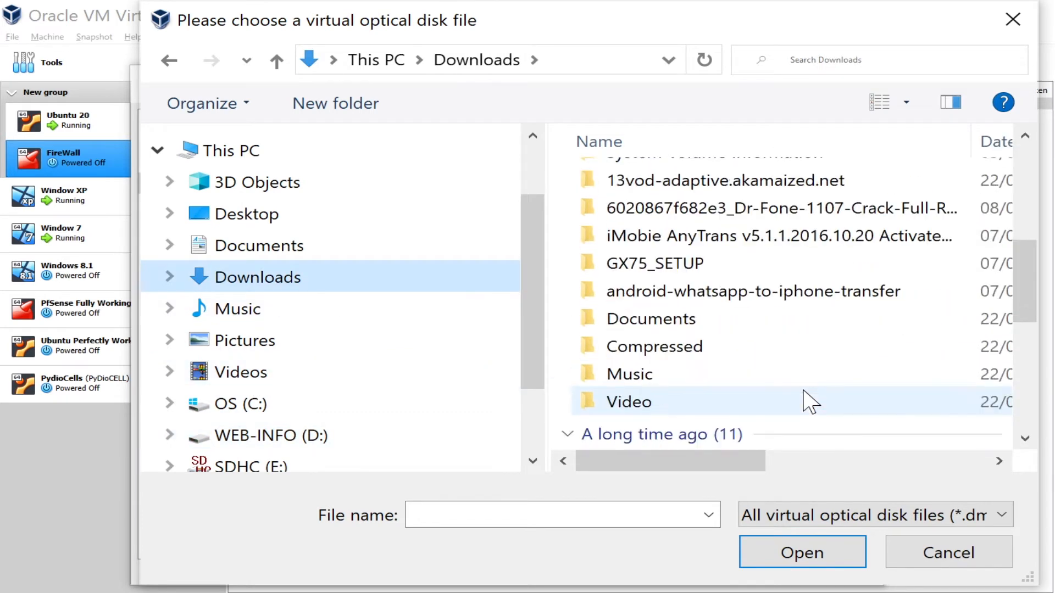
scroll(811, 401, down, 4)
scroll(810, 402, up, 3)
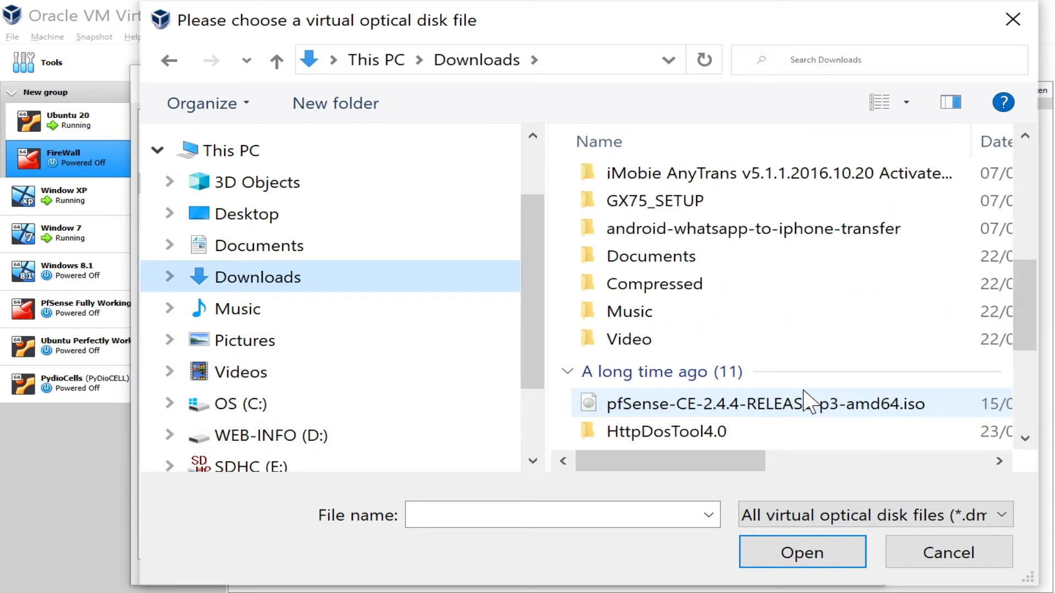
scroll(809, 401, up, 2)
scroll(718, 353, down, 3)
click(708, 333)
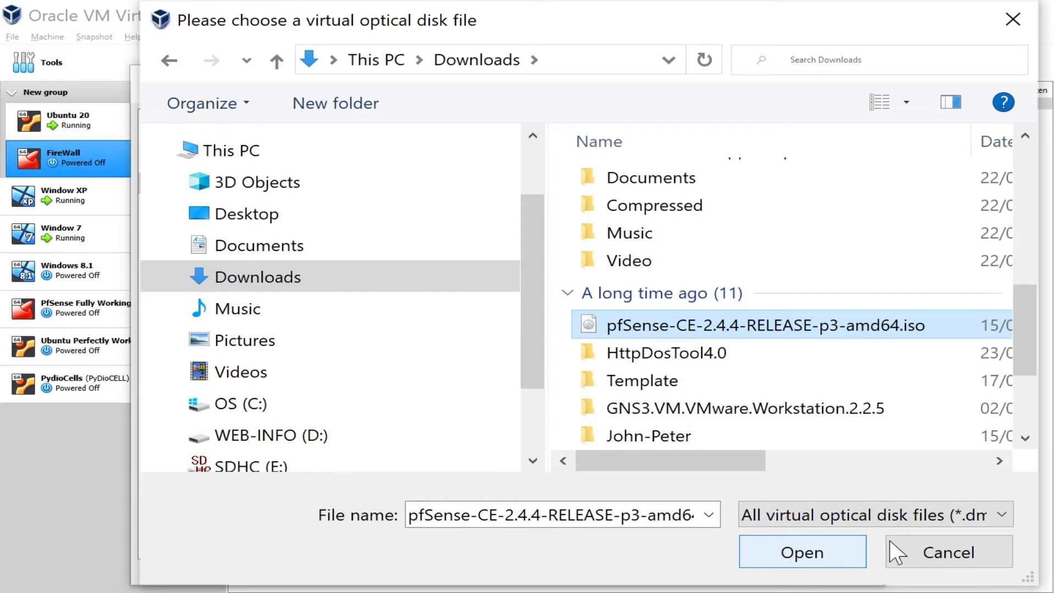
click(785, 555)
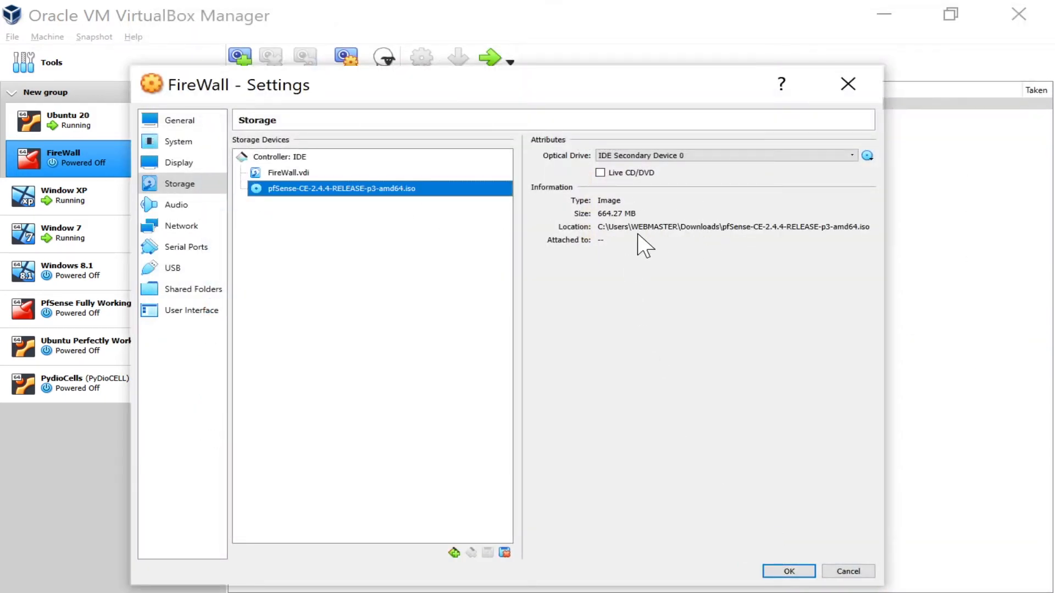
Review the Display, System and General pages, then confirm FireWall's settings with OK
click(174, 163)
click(177, 144)
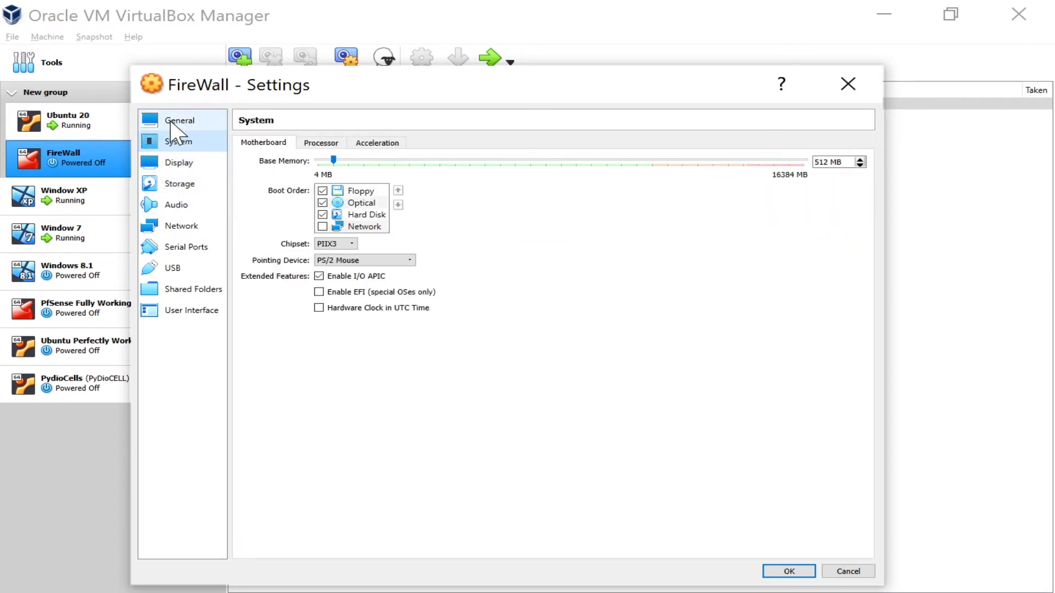
click(172, 122)
click(787, 571)
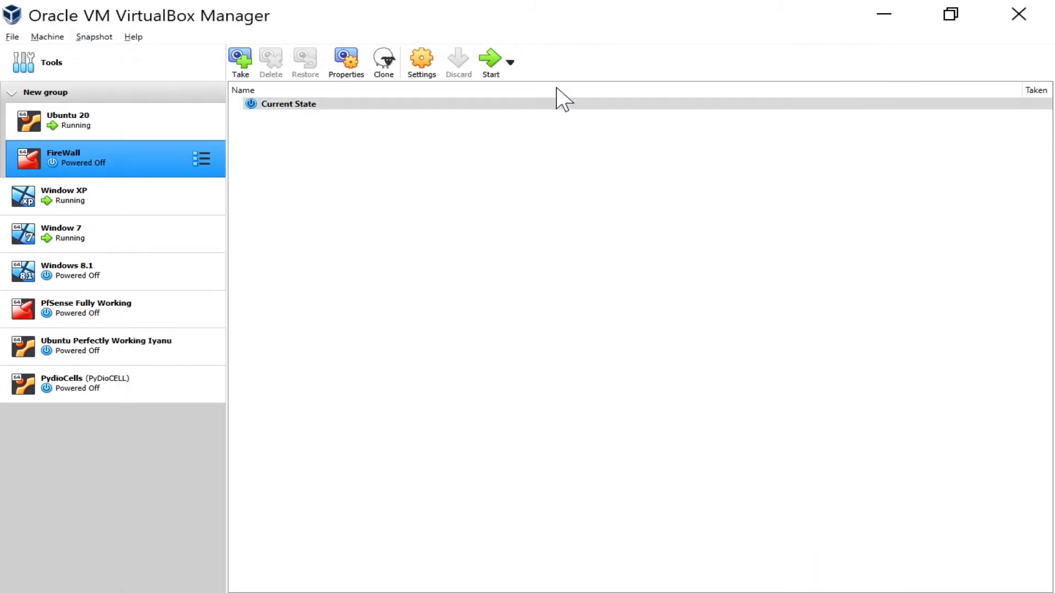
Start the FireWall VM, minimize the Manager, and center the FireWall console window on screen
click(489, 71)
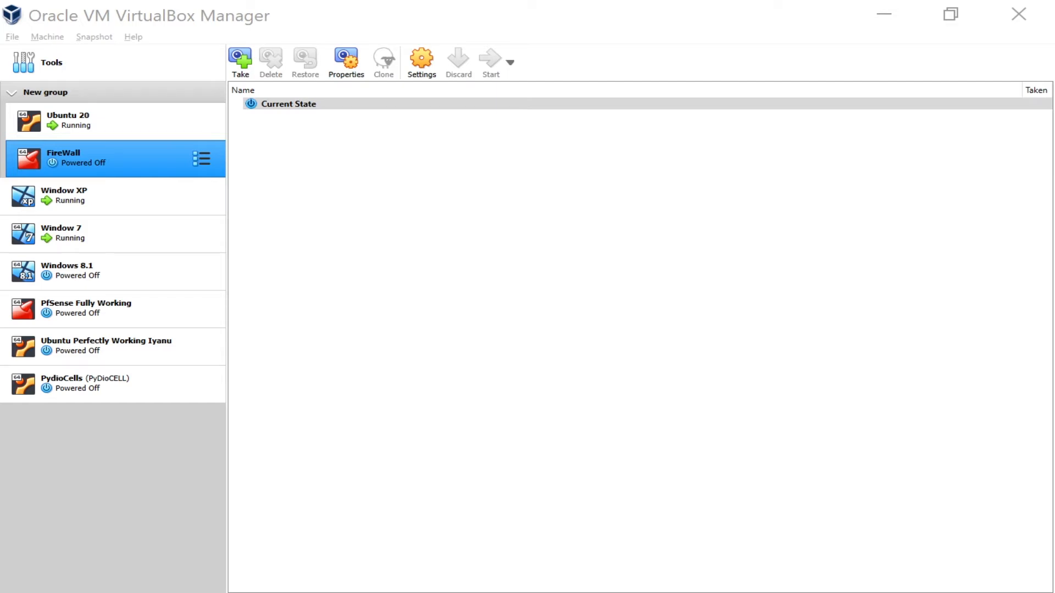
click(884, 14)
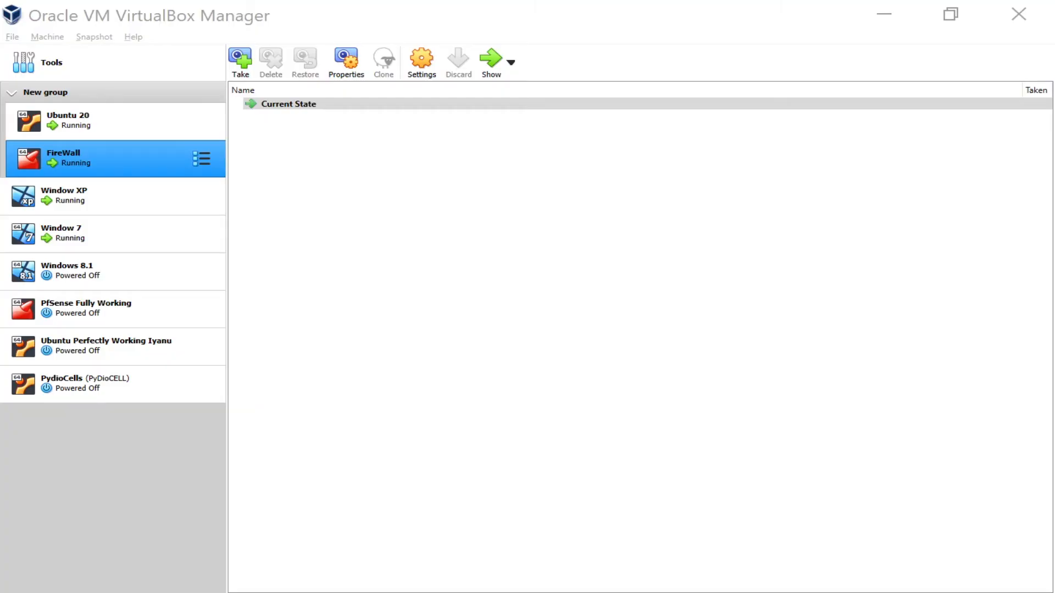
drag(0, 379, 502, 142)
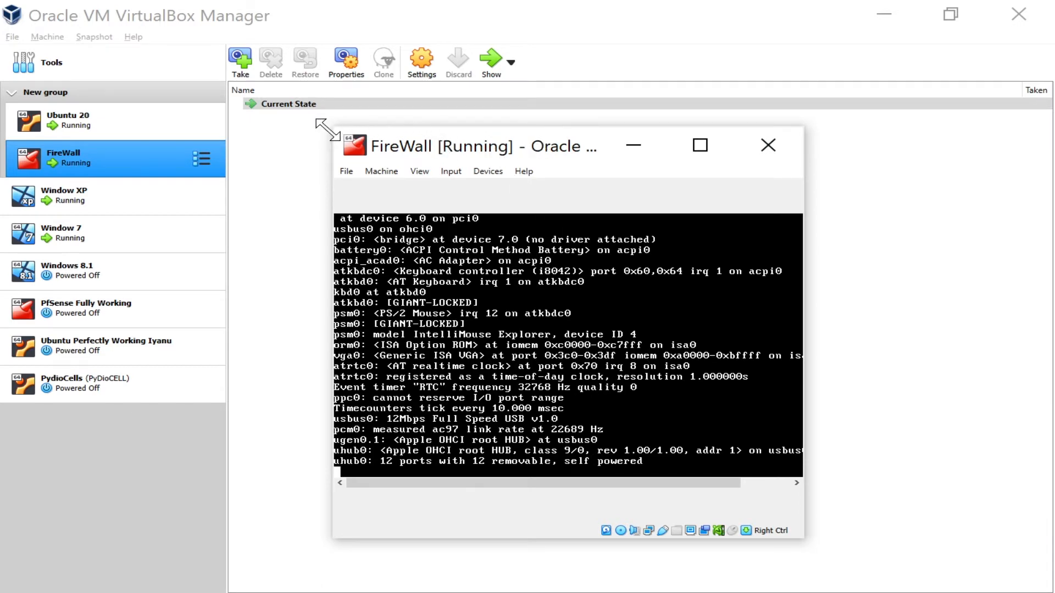
Enlarge the FireWall console window and switch it to full-screen mode
drag(331, 127, 183, 51)
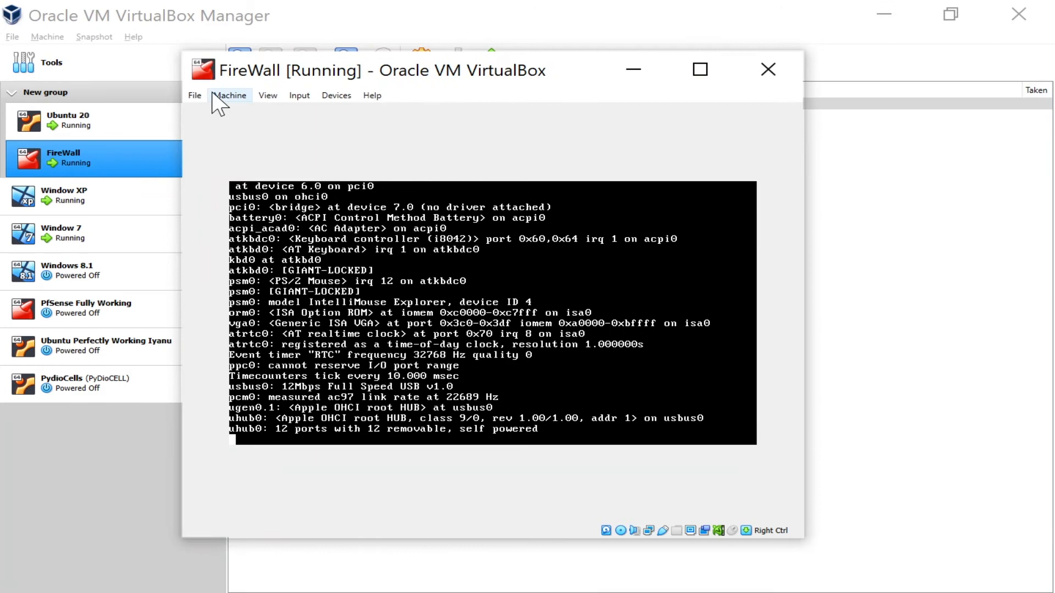
click(269, 98)
click(295, 115)
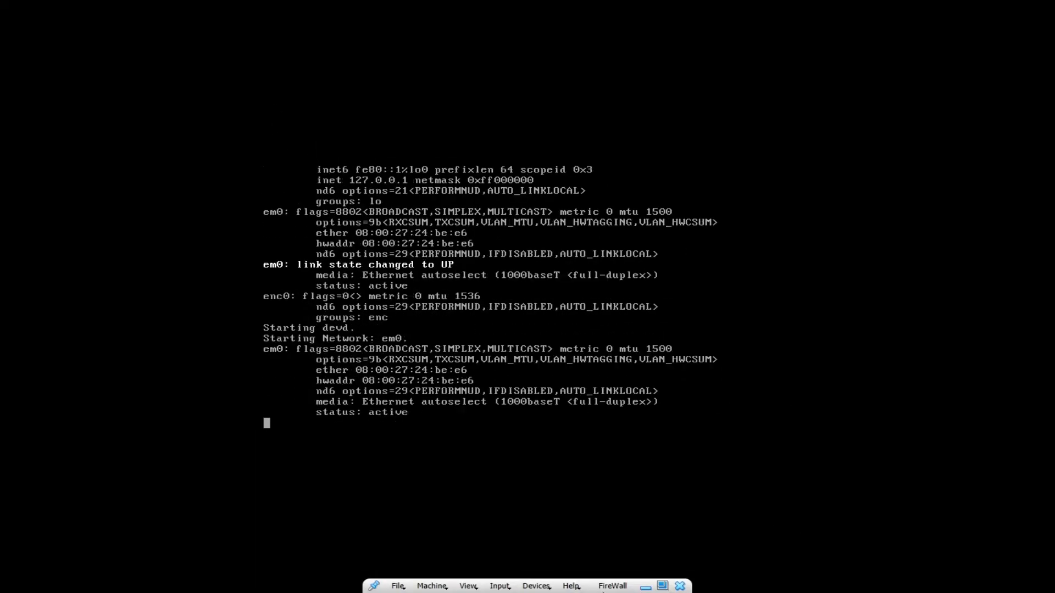
click(475, 586)
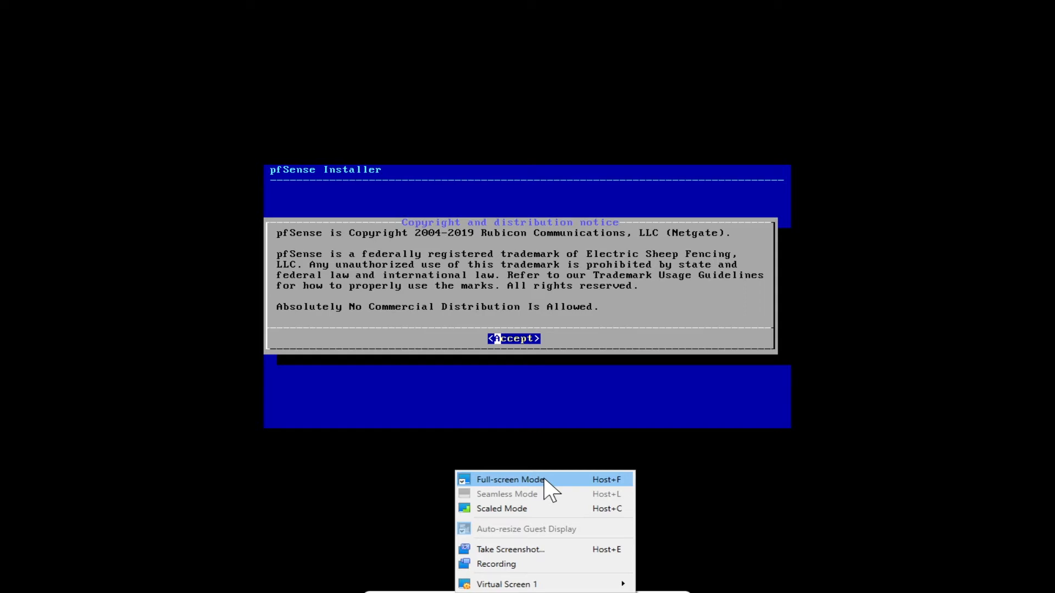
click(606, 301)
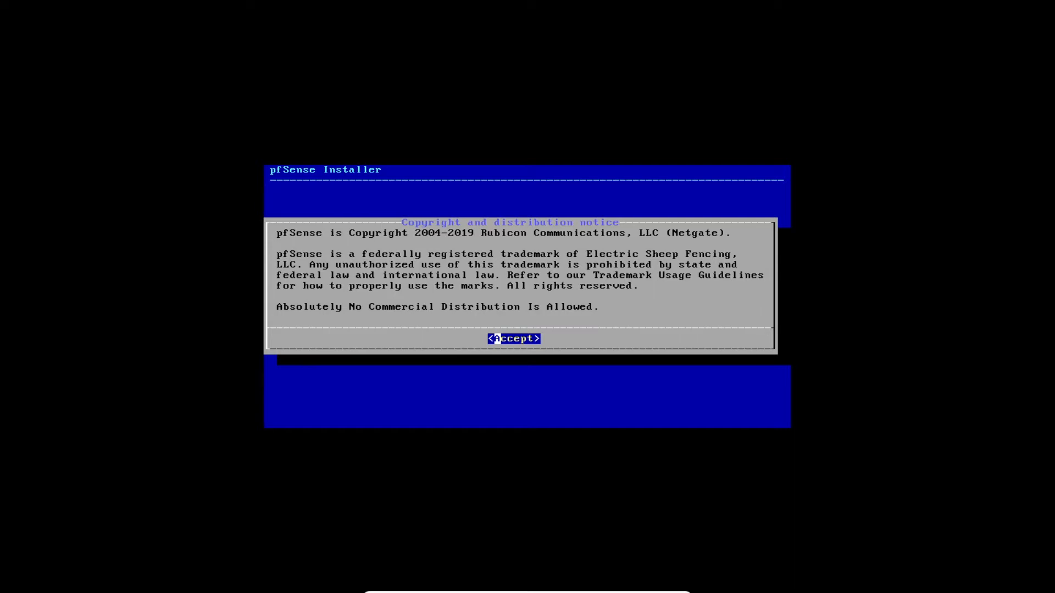
Accept the pfSense copyright notice, choose Install, and keep the default US keymap
key(Return)
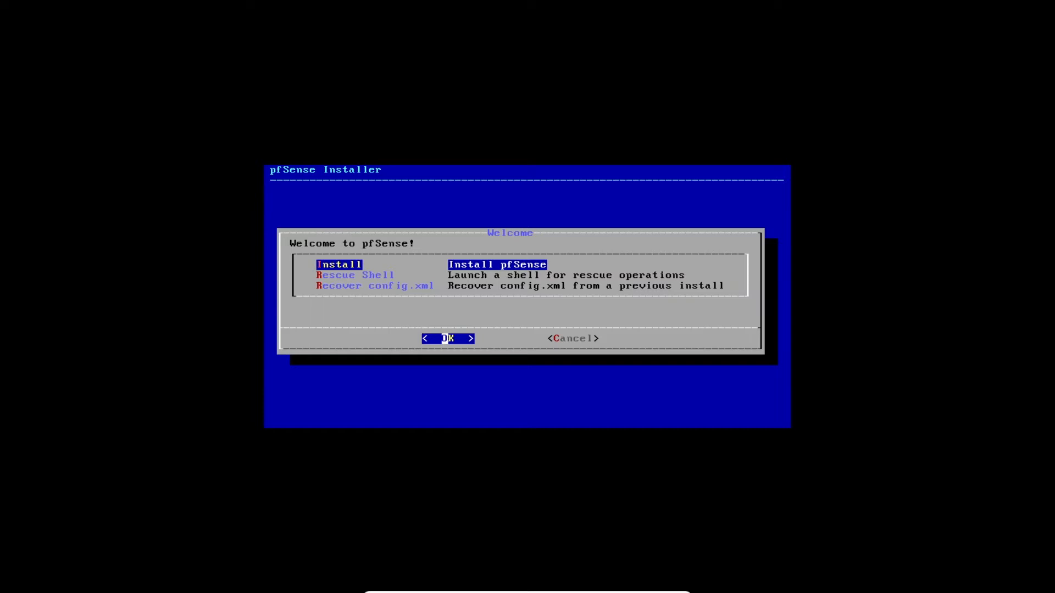
key(Return)
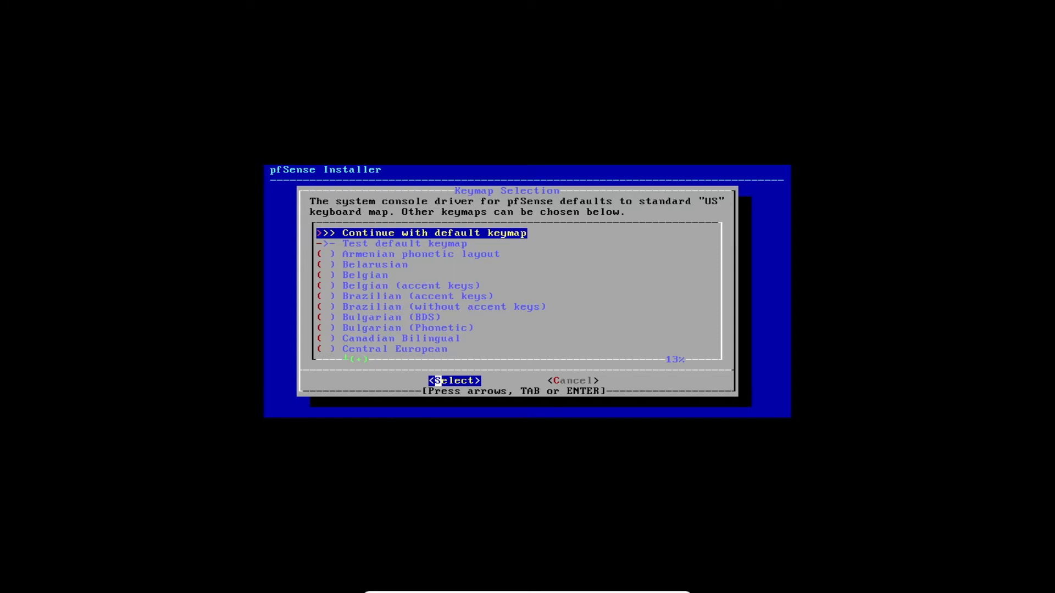
key(Return)
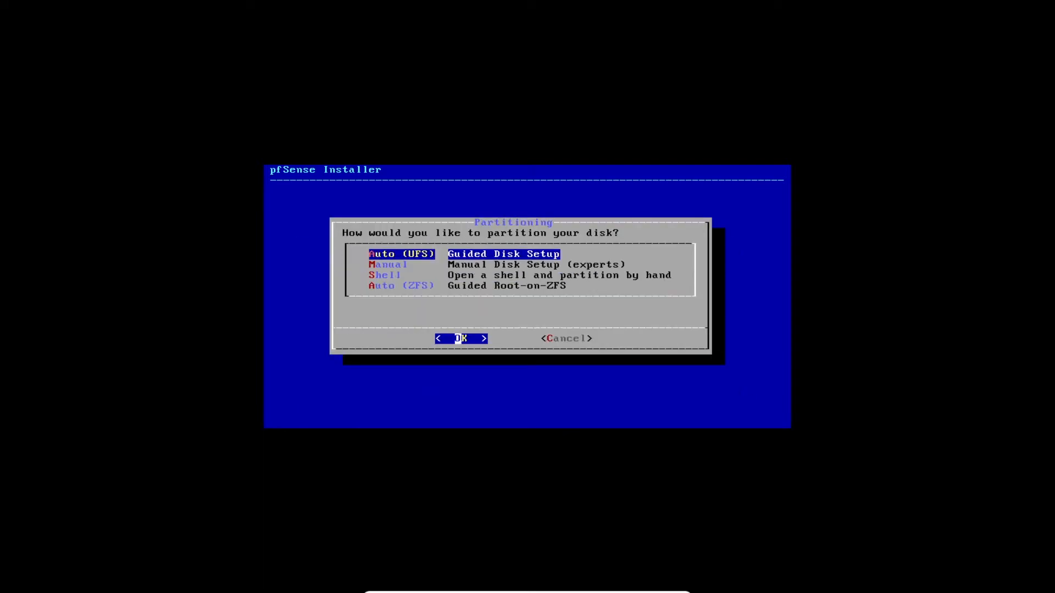
Choose Auto (UFS) guided disk setup and let the pfSense installation run to completion
key(Return)
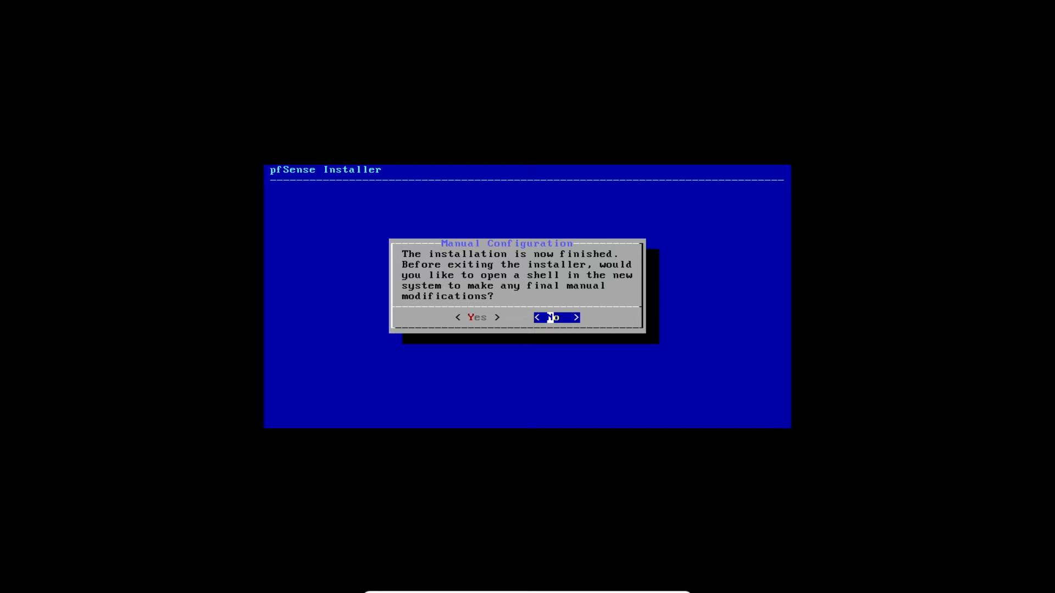
Decline the manual-configuration shell and reboot FireWall into the installed pfSense system
key(Return)
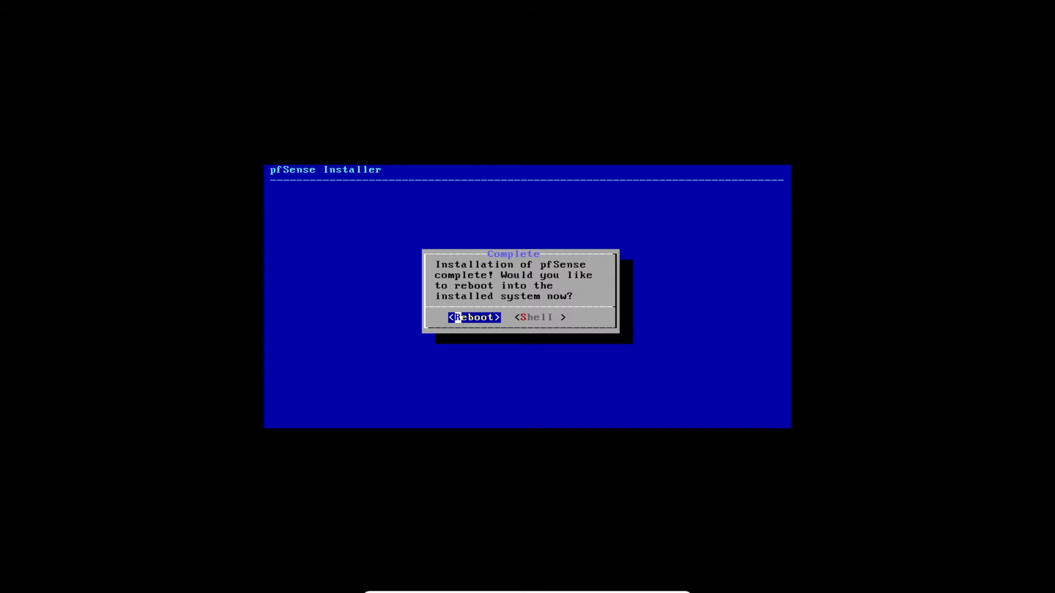
key(Return)
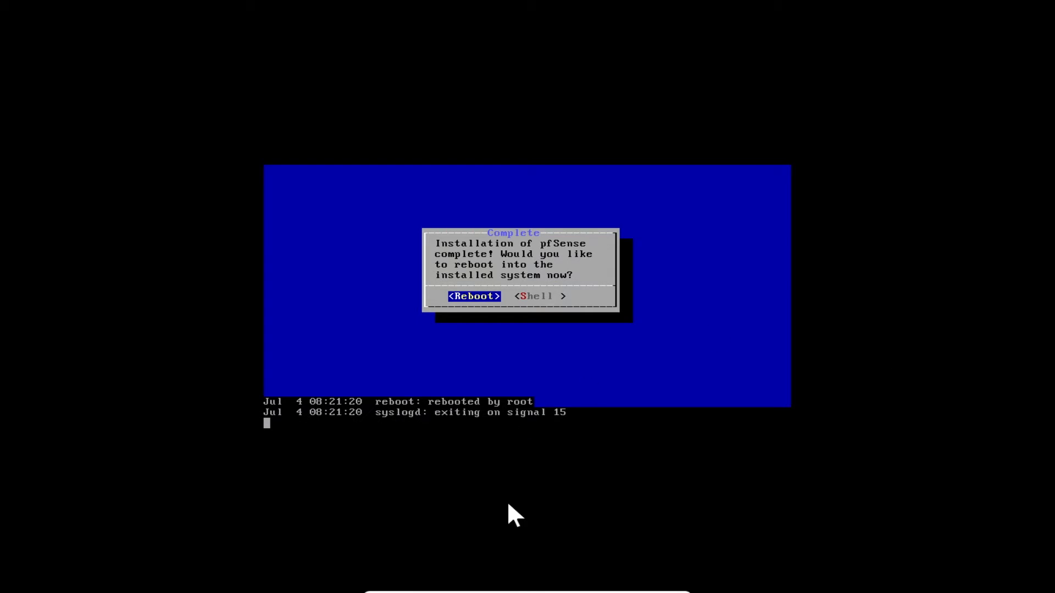
mouse_move(573, 591)
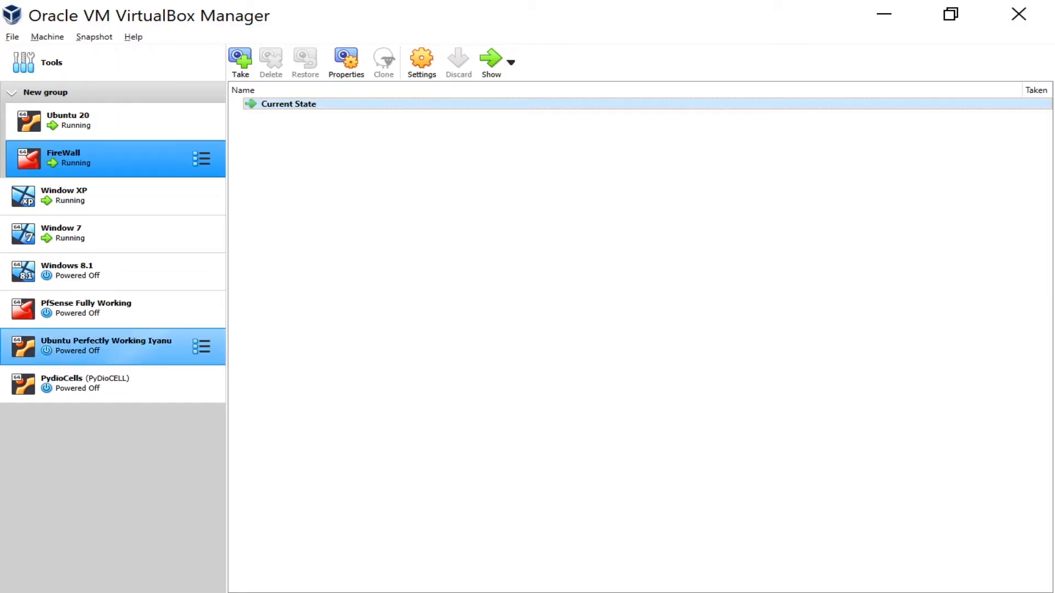
In FireWall's Storage settings, remove the pfSense ISO from the optical drive and save with OK
click(426, 76)
click(338, 225)
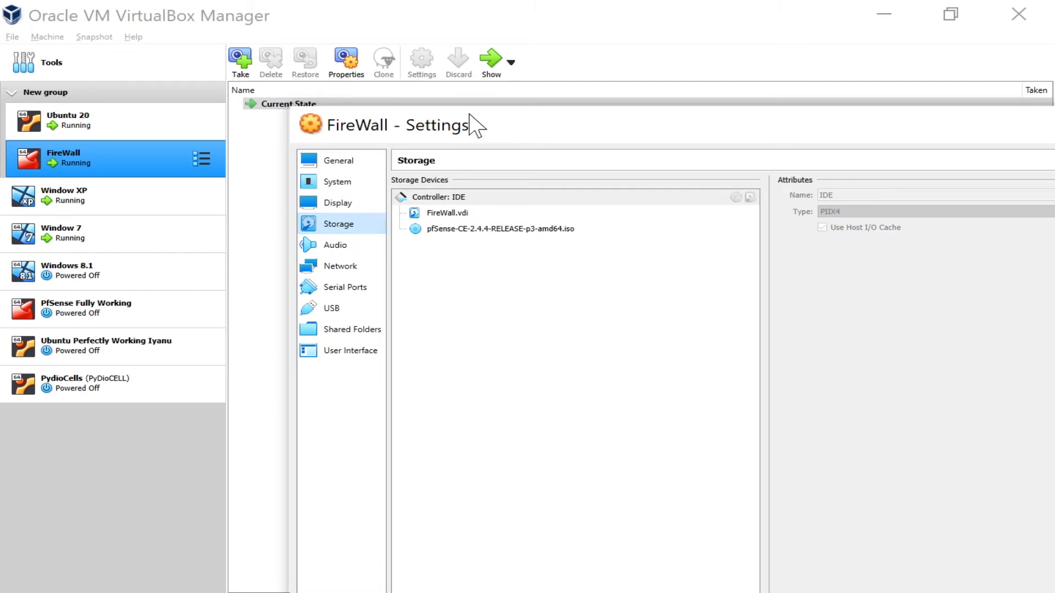
drag(290, 104, 474, 273)
drag(563, 280, 193, 102)
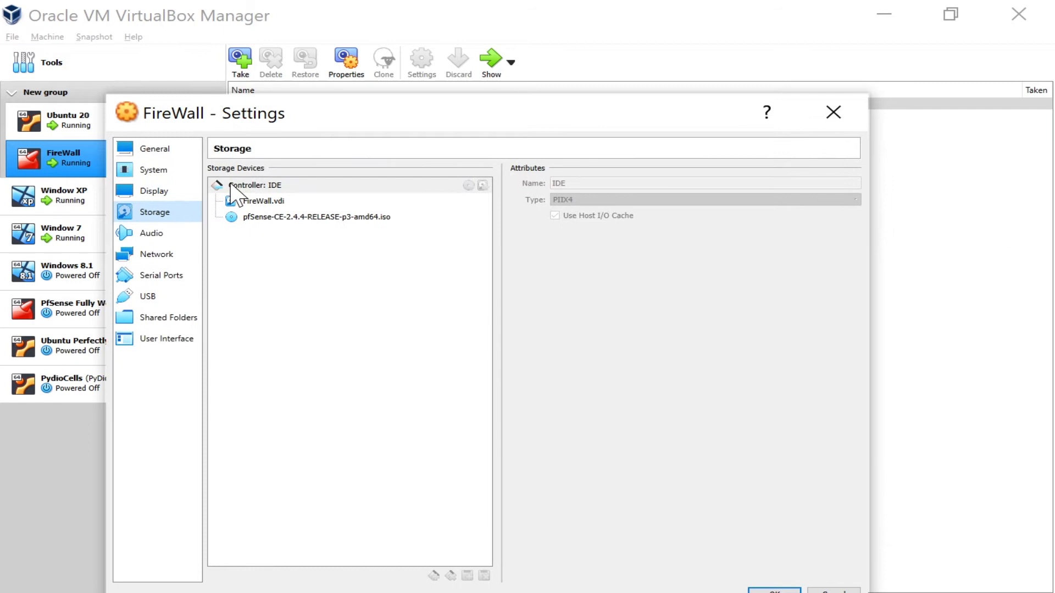
click(251, 217)
click(852, 185)
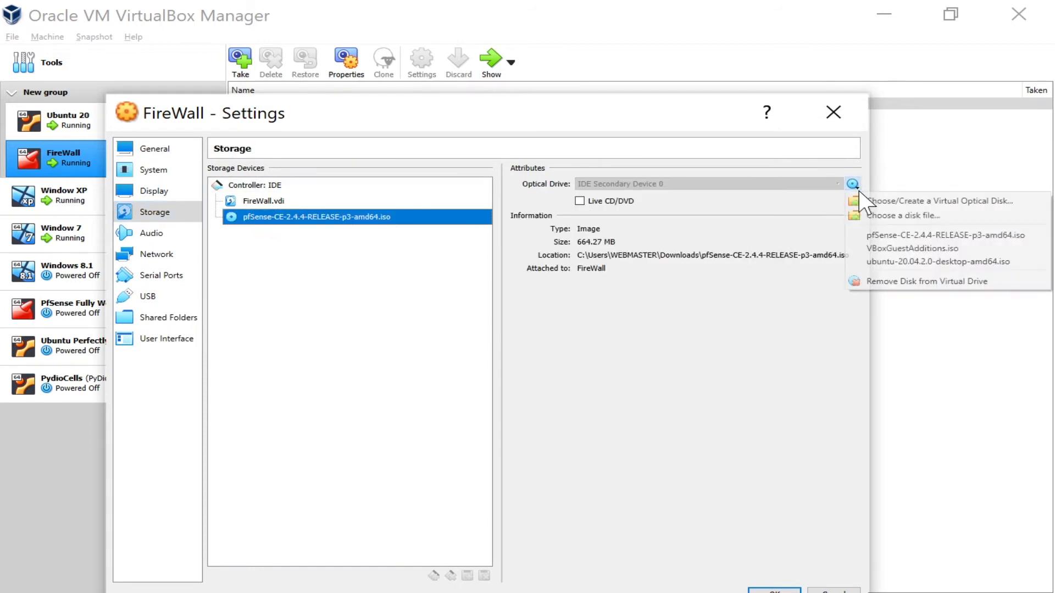
click(896, 282)
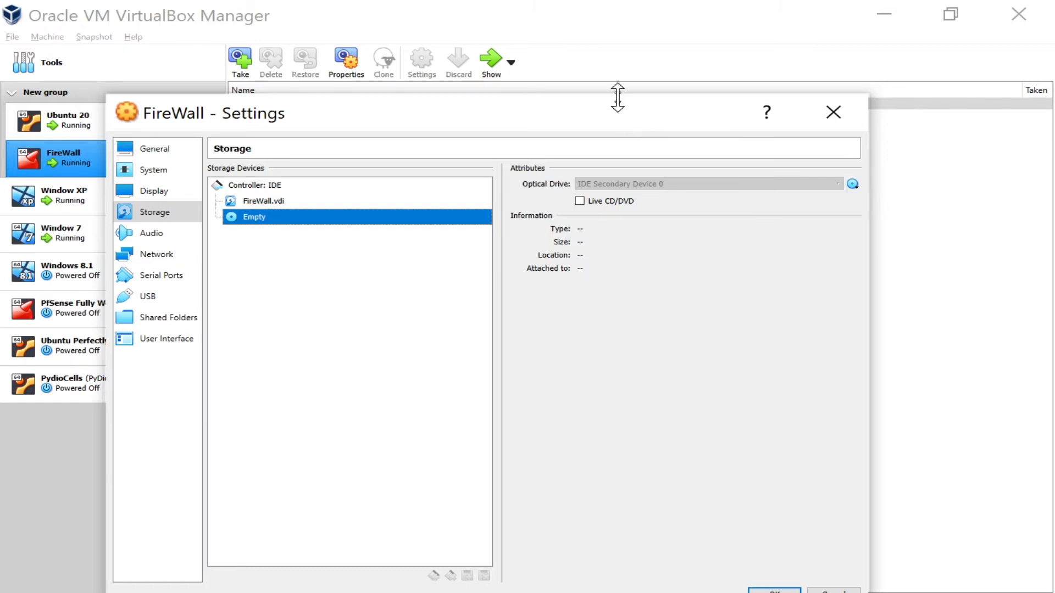
drag(618, 102, 614, 33)
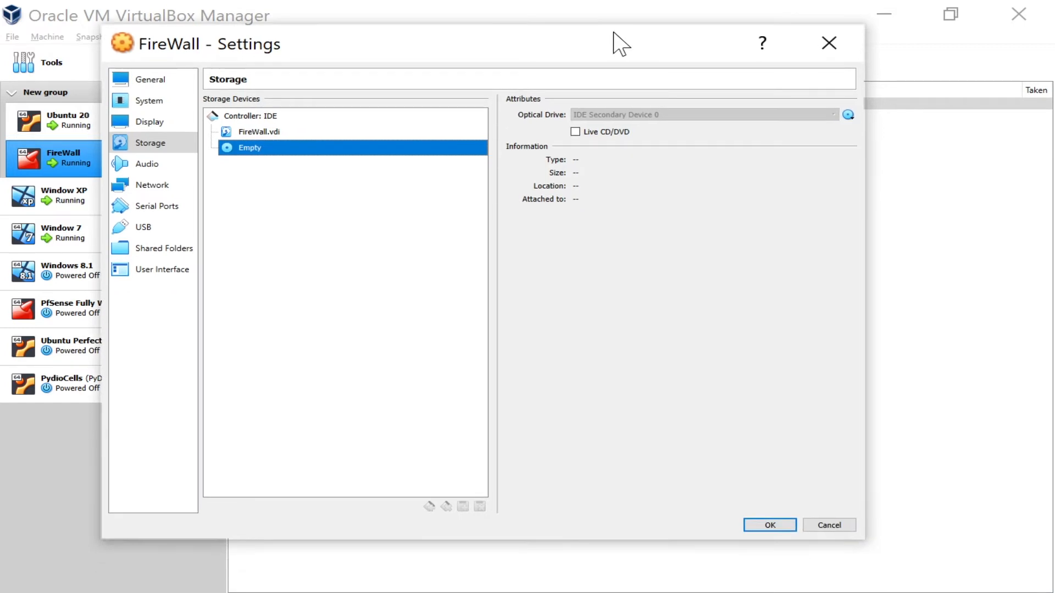
click(769, 525)
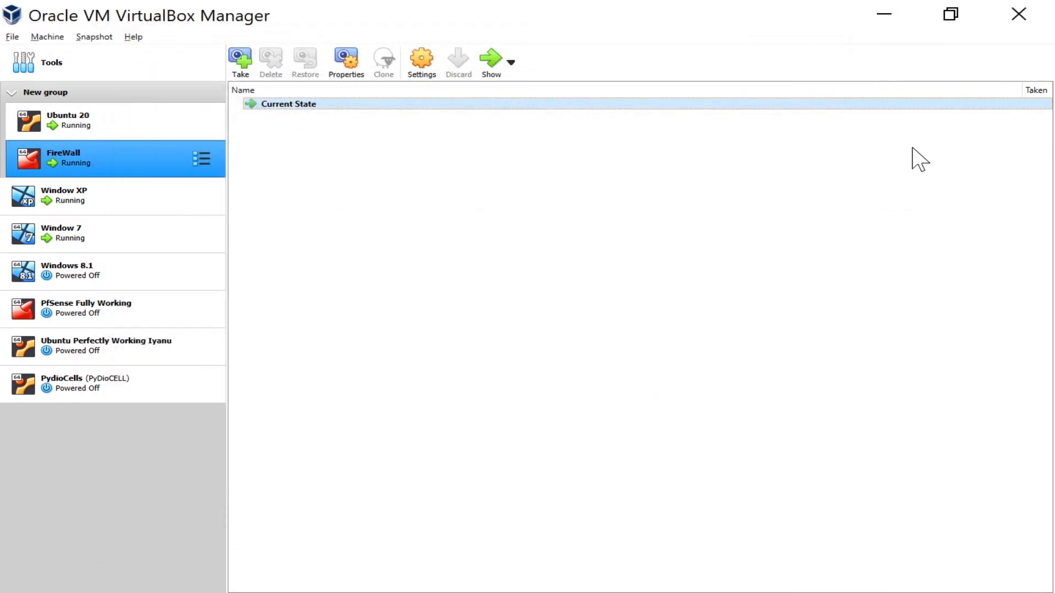
click(892, 18)
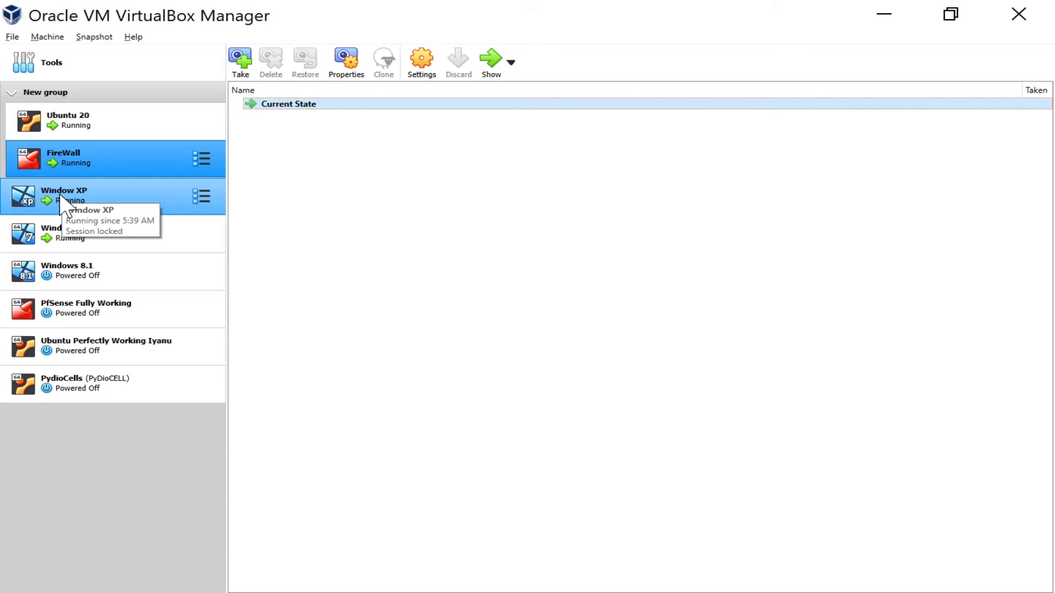
Select only the FireWall entry and minimize the Manager to reveal the FireWall console
ctrl+click(78, 129)
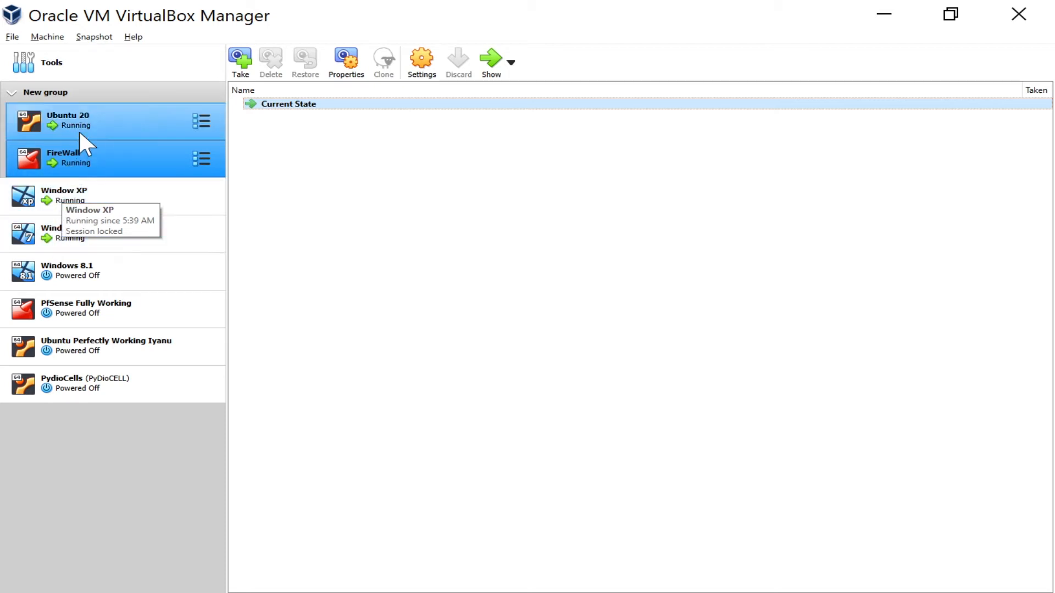
ctrl+click(81, 120)
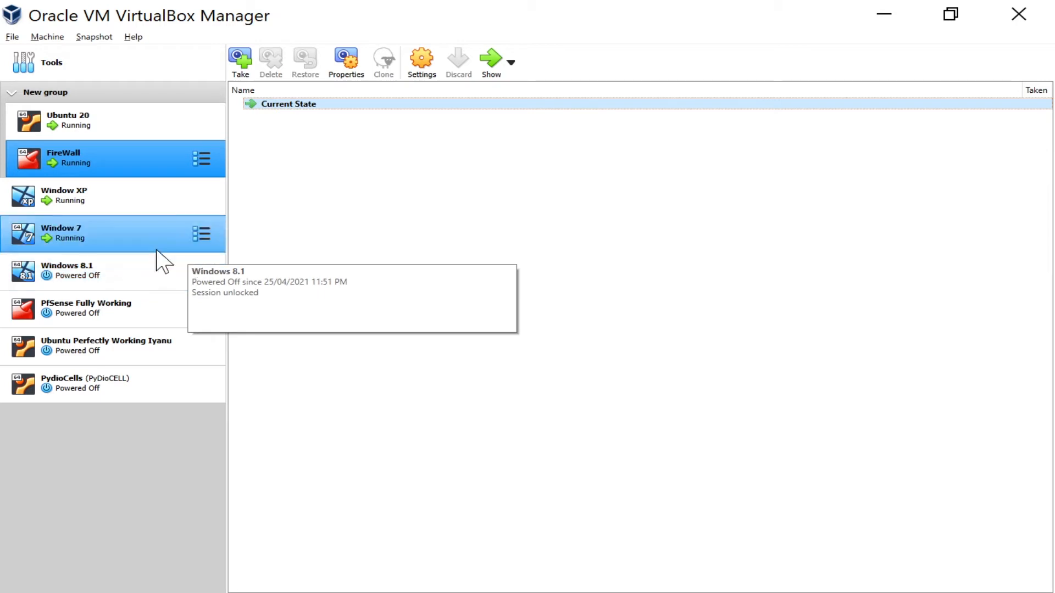
click(901, 26)
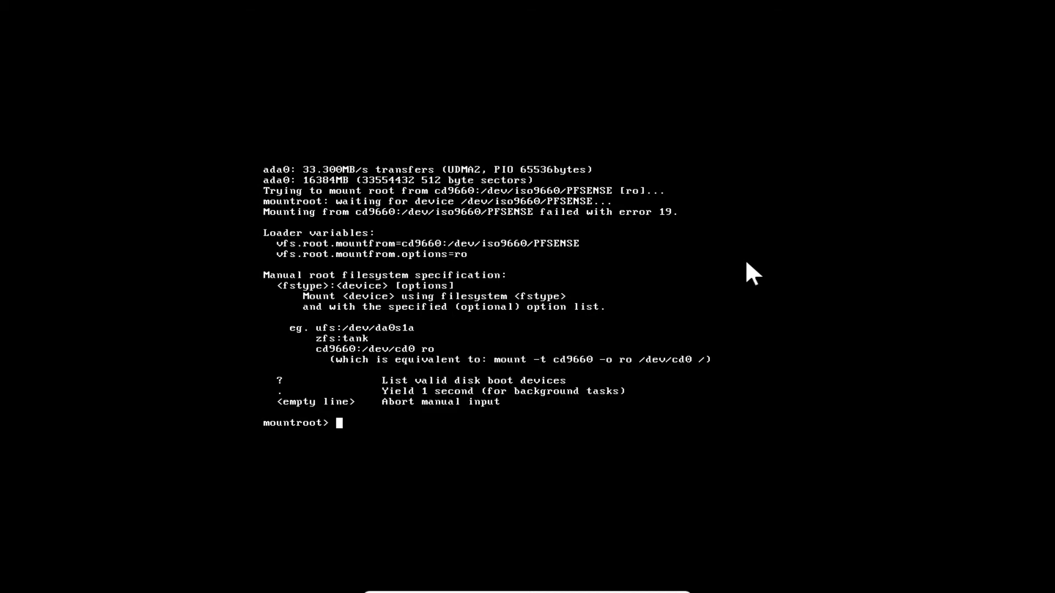
Submit the empty mountroot prompt, then try exit, clear and c at the db> debugger prompt
key(Return)
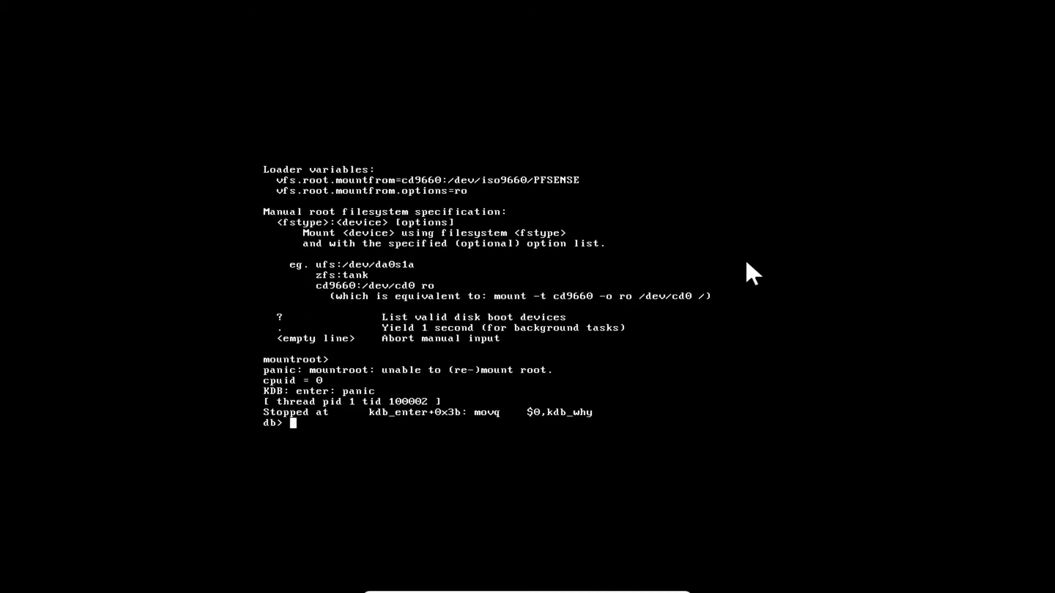
text(exit)
key(Return)
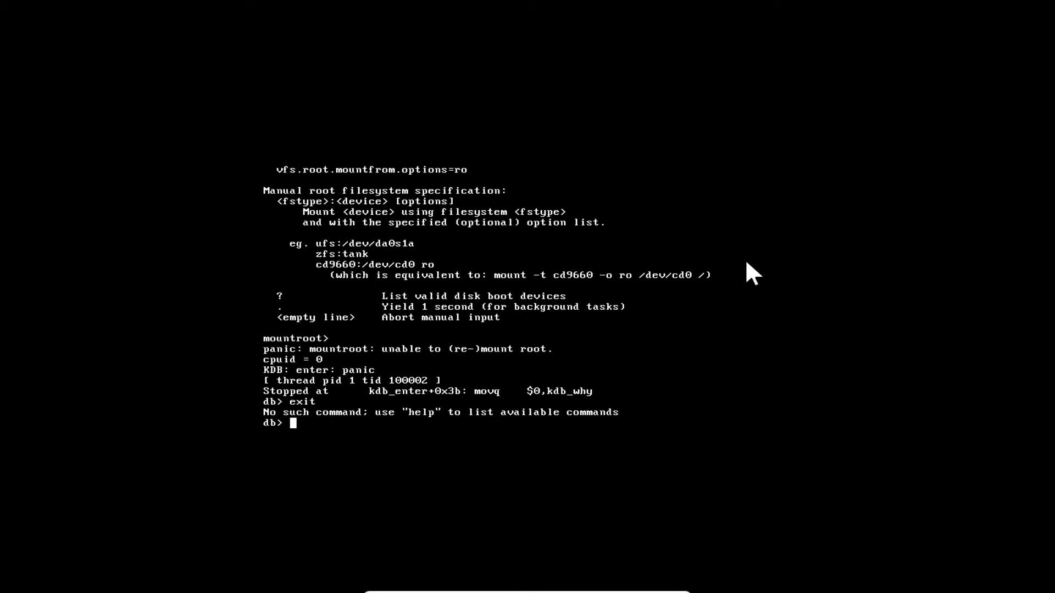
text(clear)
key(Return)
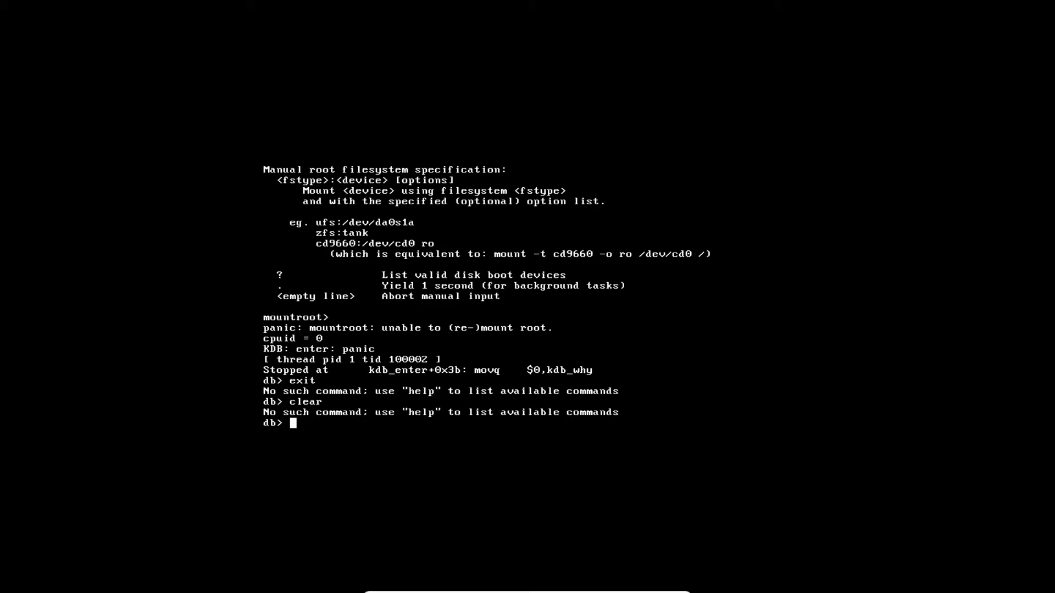
key(Return)
key(Return)
key(Return)
key(Return)
key(Return)
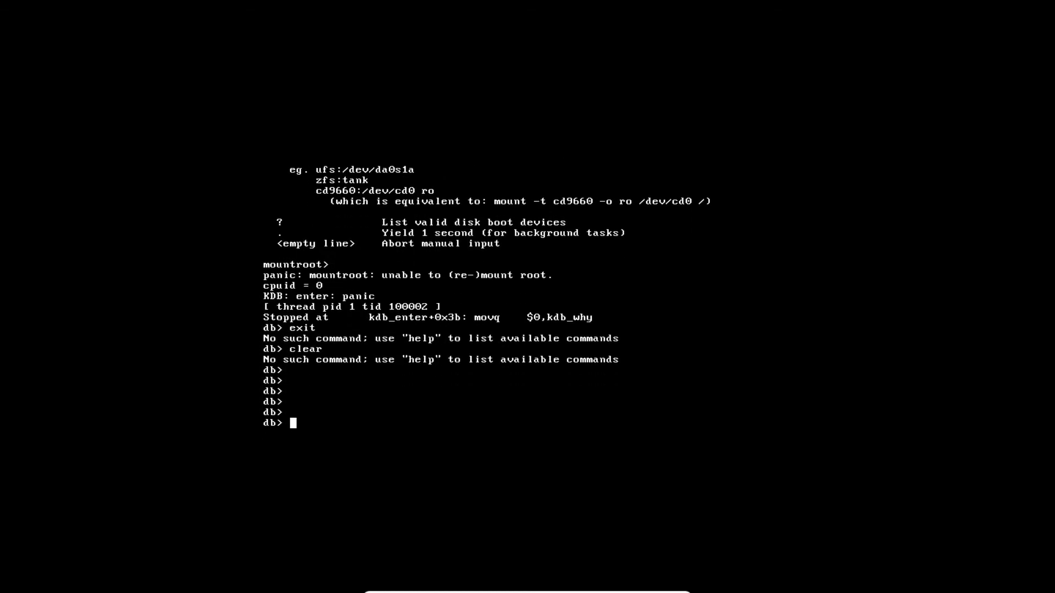
text(c)
mouse_move(607, 588)
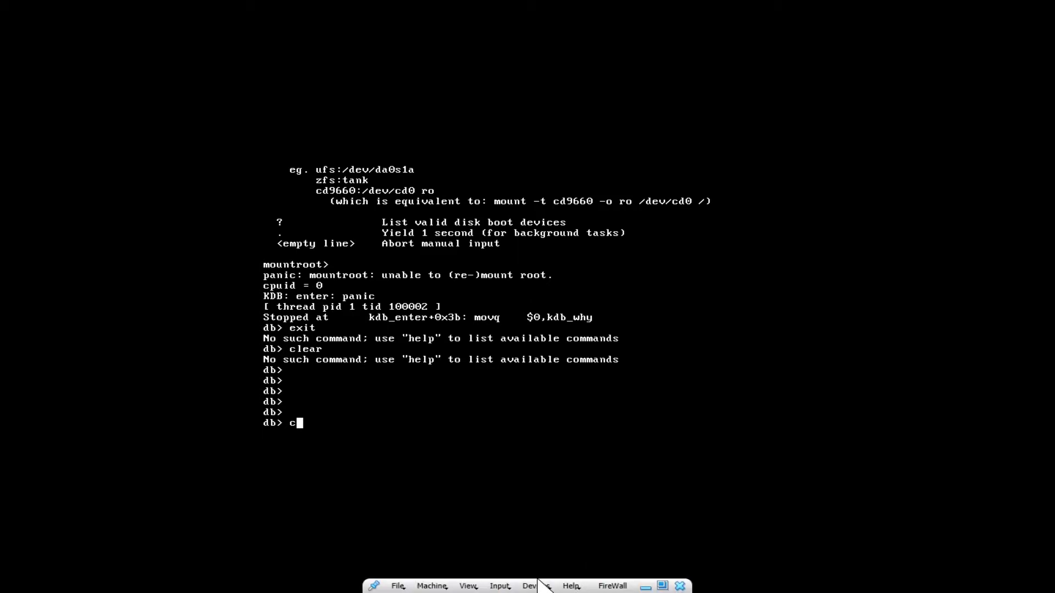
Power off the panicked FireWall VM from the close options
click(680, 587)
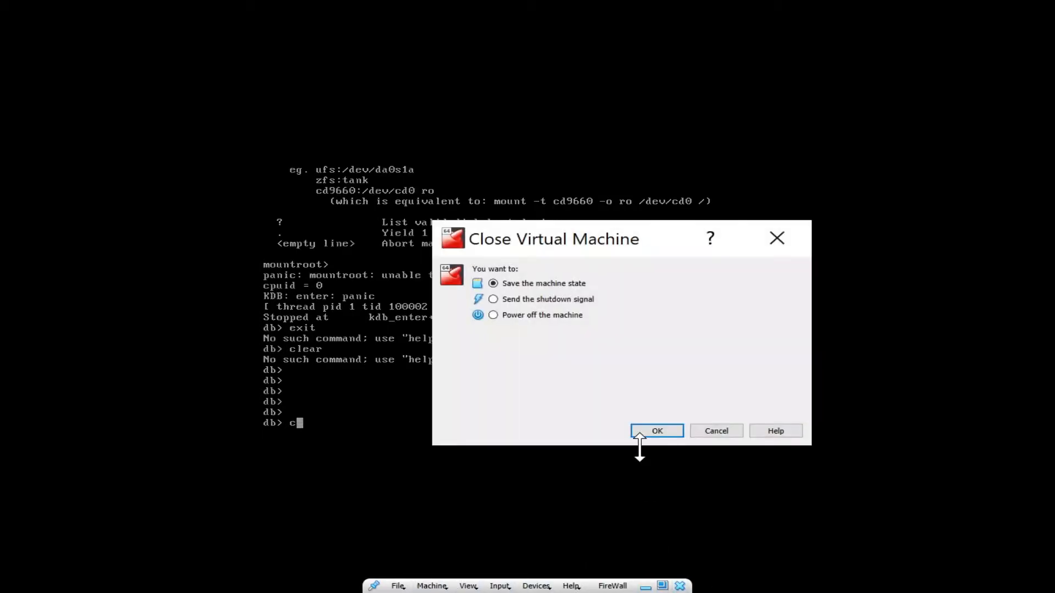
click(528, 316)
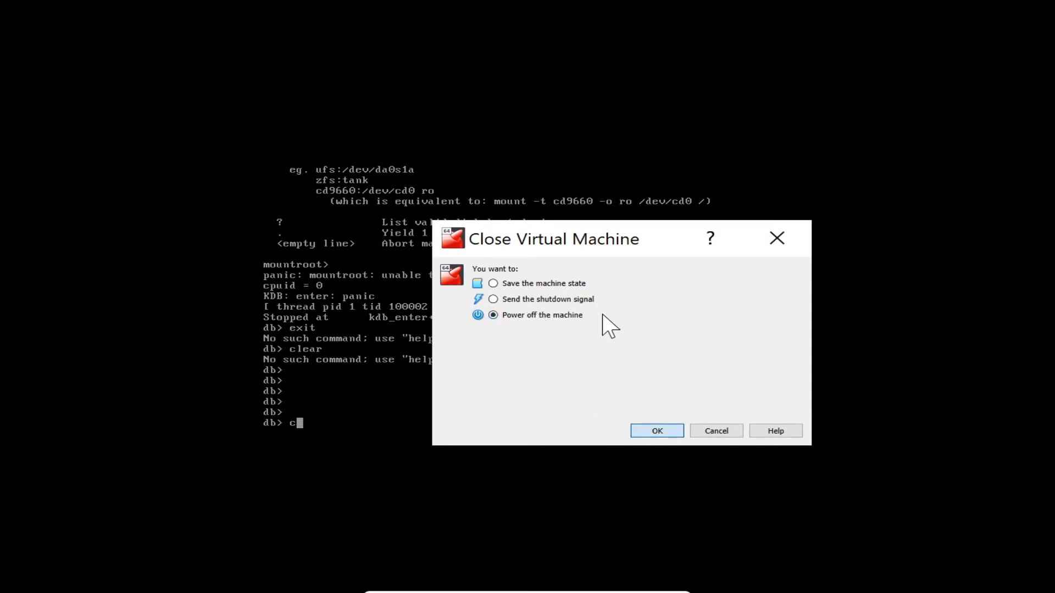
key(Return)
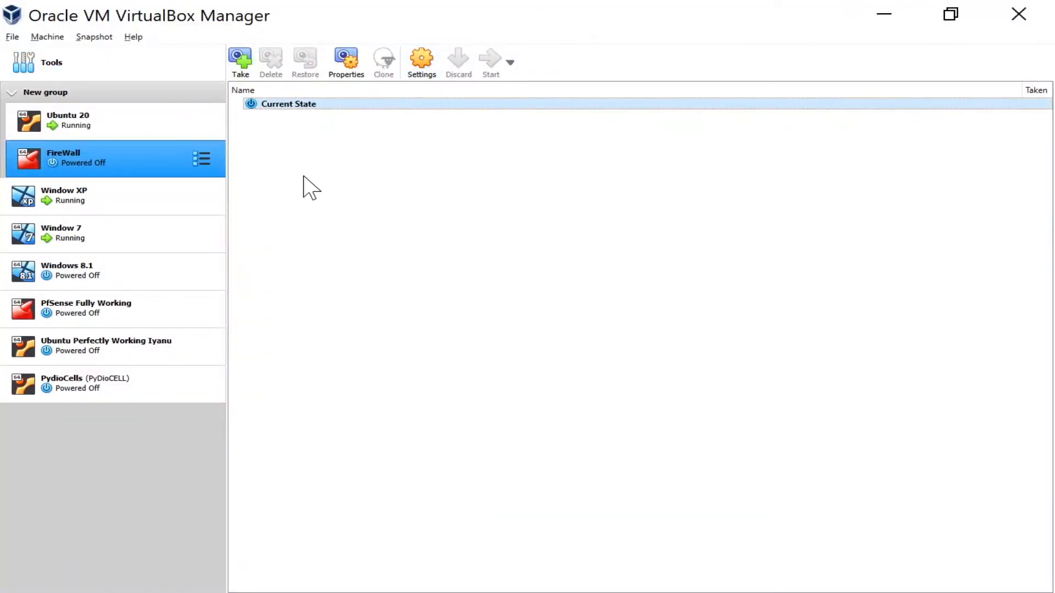
Select the FireWall VM and start it again
click(97, 162)
click(430, 107)
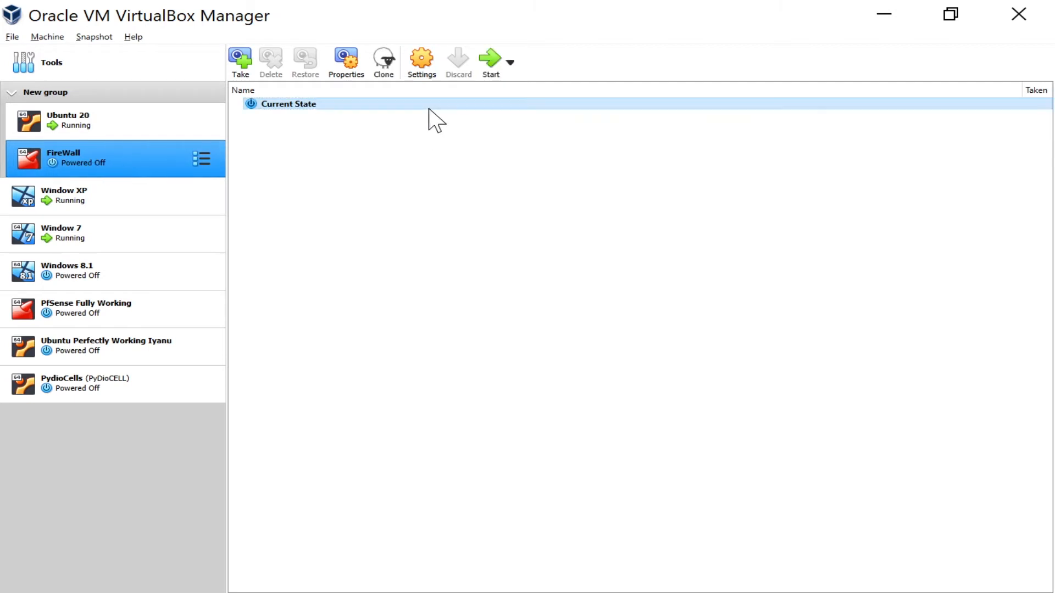
click(489, 65)
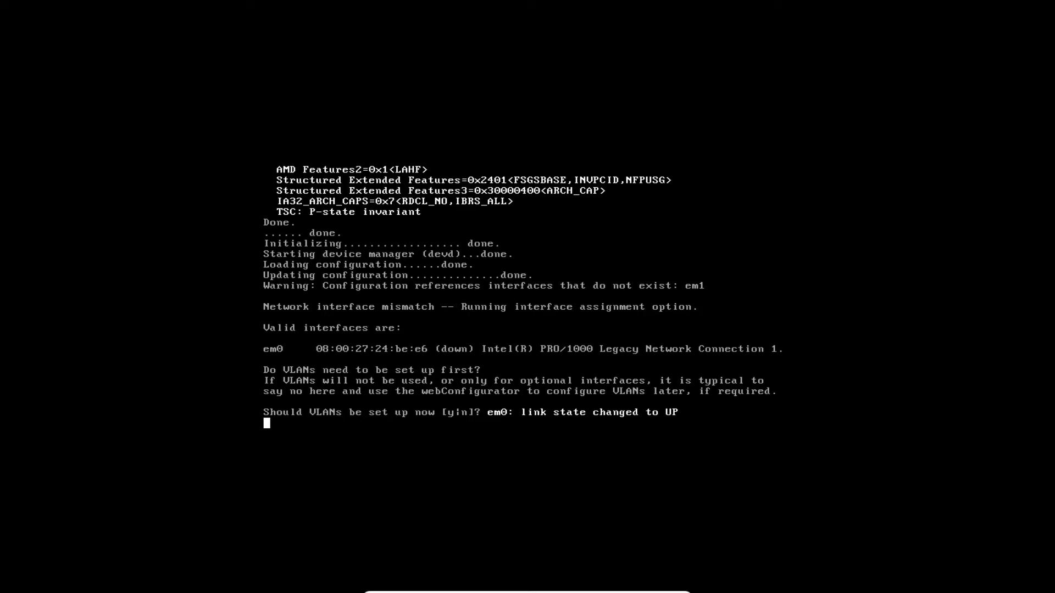
Answer 'n' to pfSense's VLAN setup prompt, then enter 'exit' at the WAN interface prompt
text(n)
key(Return)
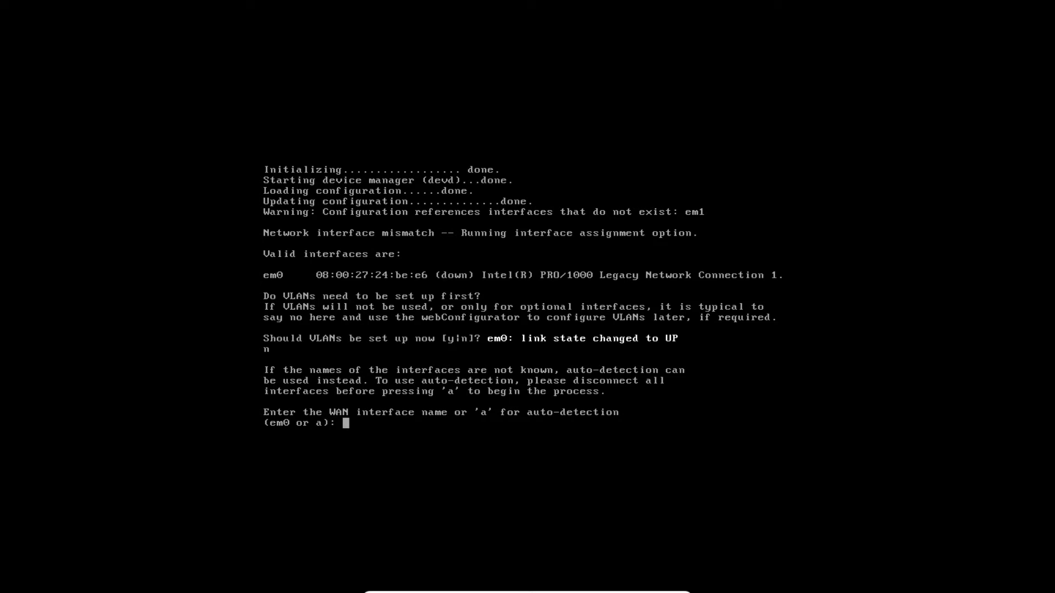
text(exit)
key(Return)
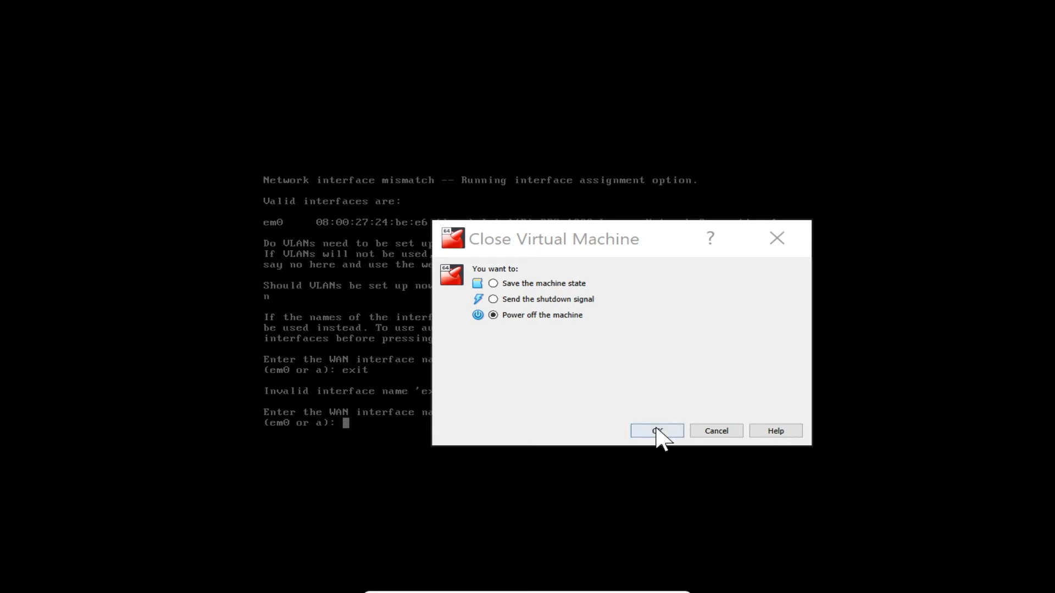
Confirm FireWall's power-off, open its Settings, and zoom into the local-area-network.jpg diagram
click(640, 435)
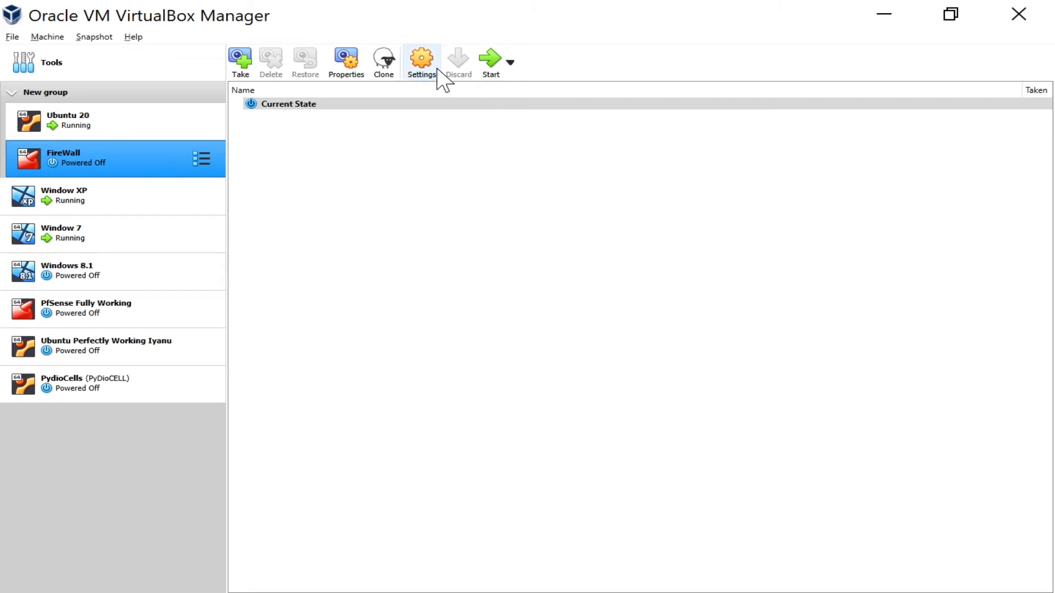
click(413, 56)
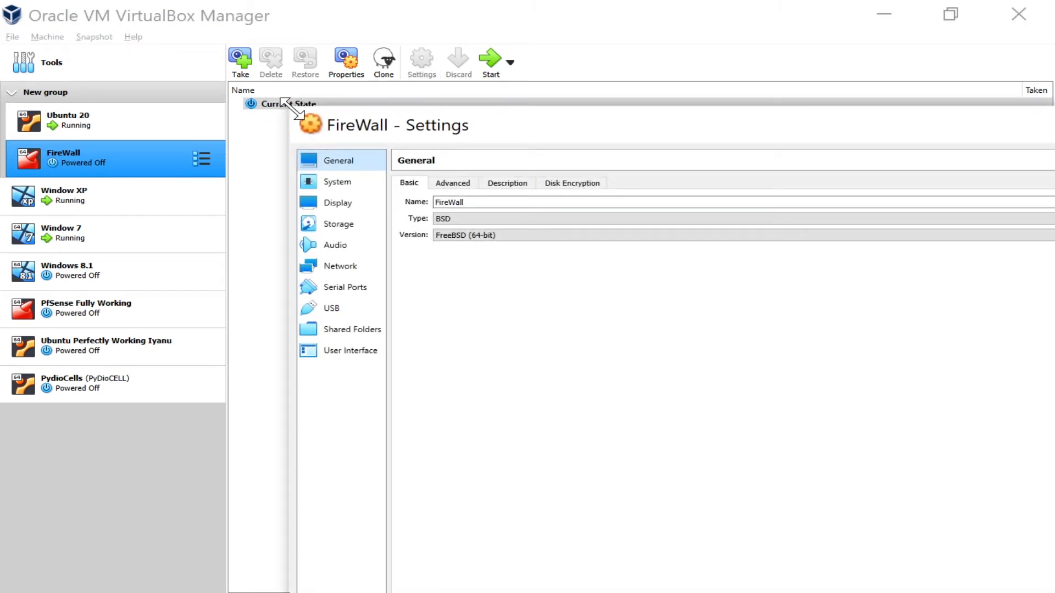
drag(303, 116, 525, 300)
drag(635, 304, 295, 98)
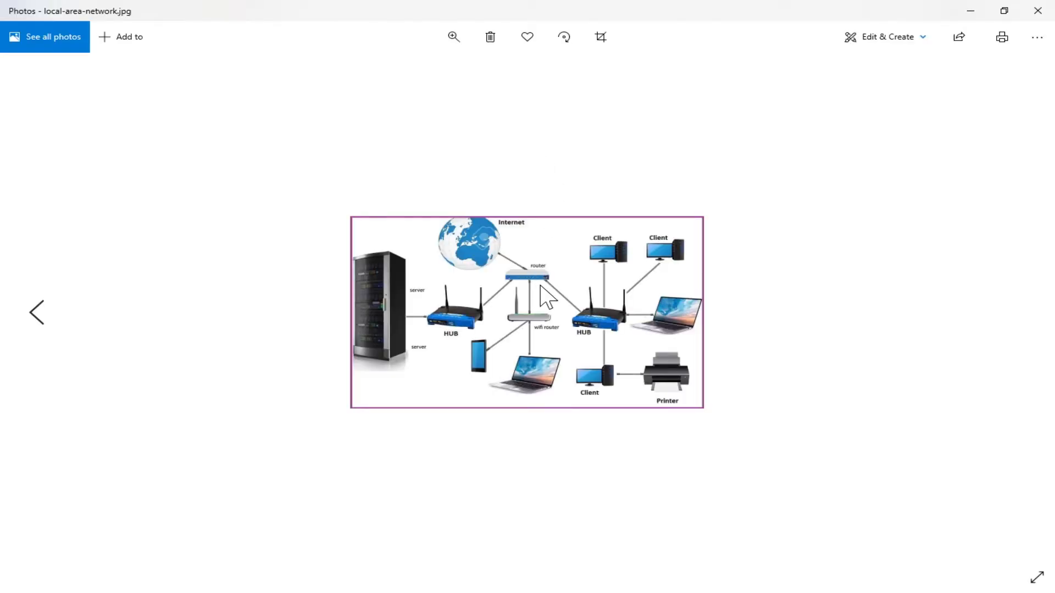
scroll(540, 286, up, 5)
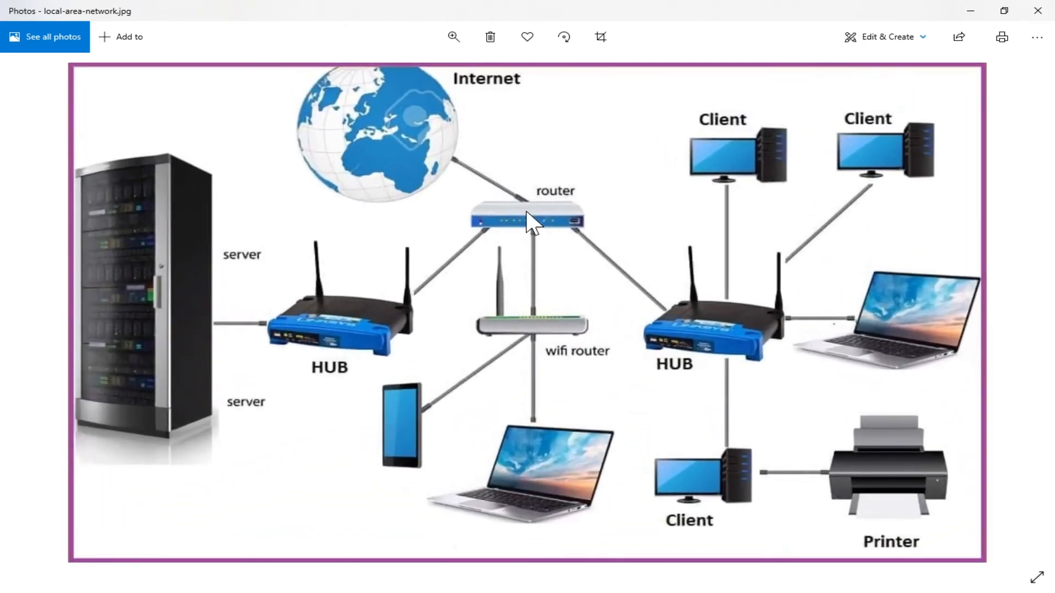
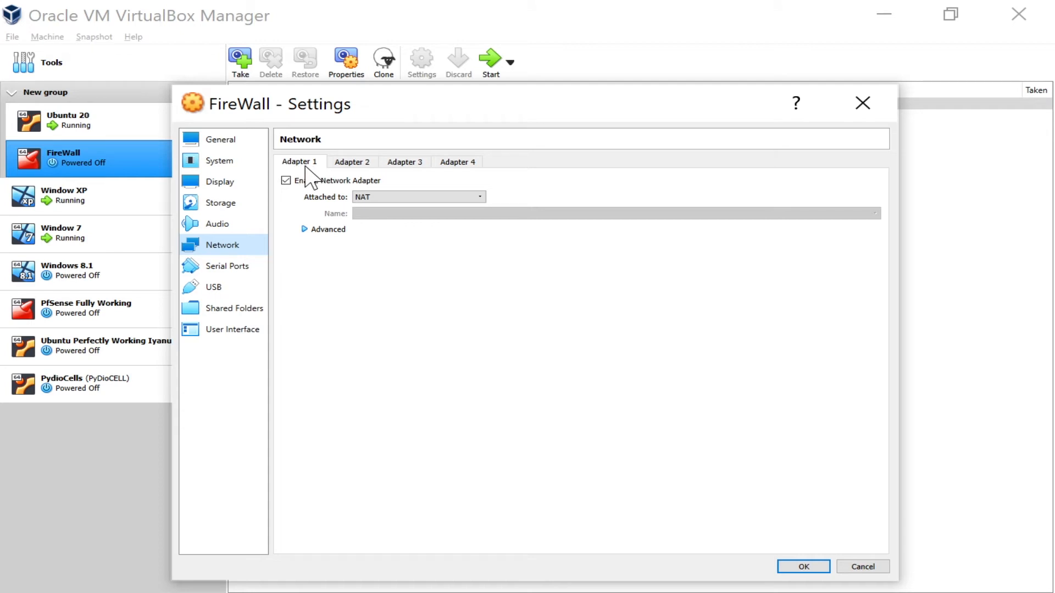
Attach FireWall's Adapter 1 to Host-only Adapter using the VirtualBox Host-Only Ethernet Adapter
click(378, 199)
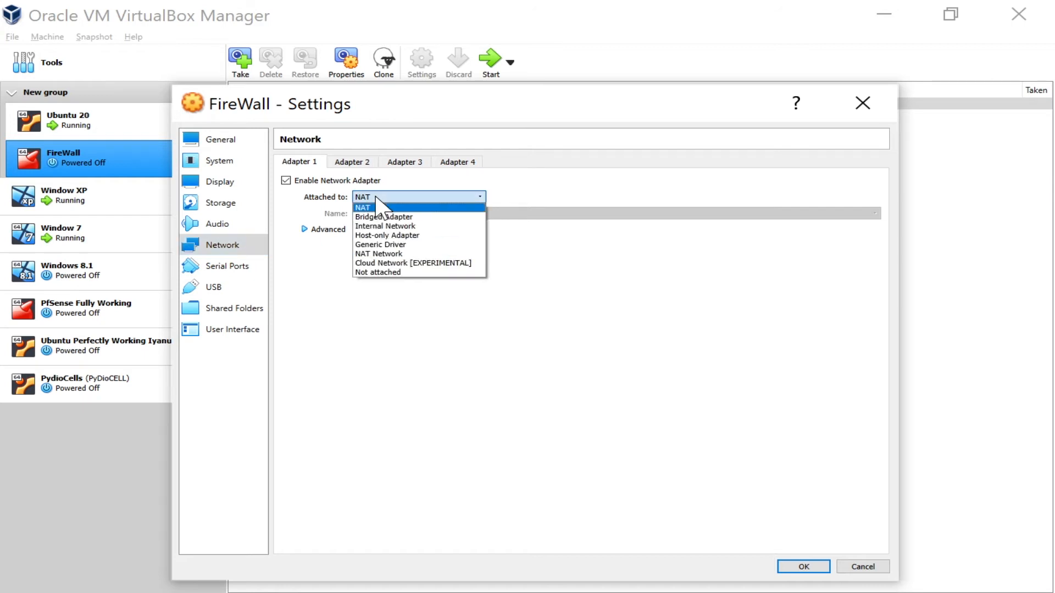
click(394, 237)
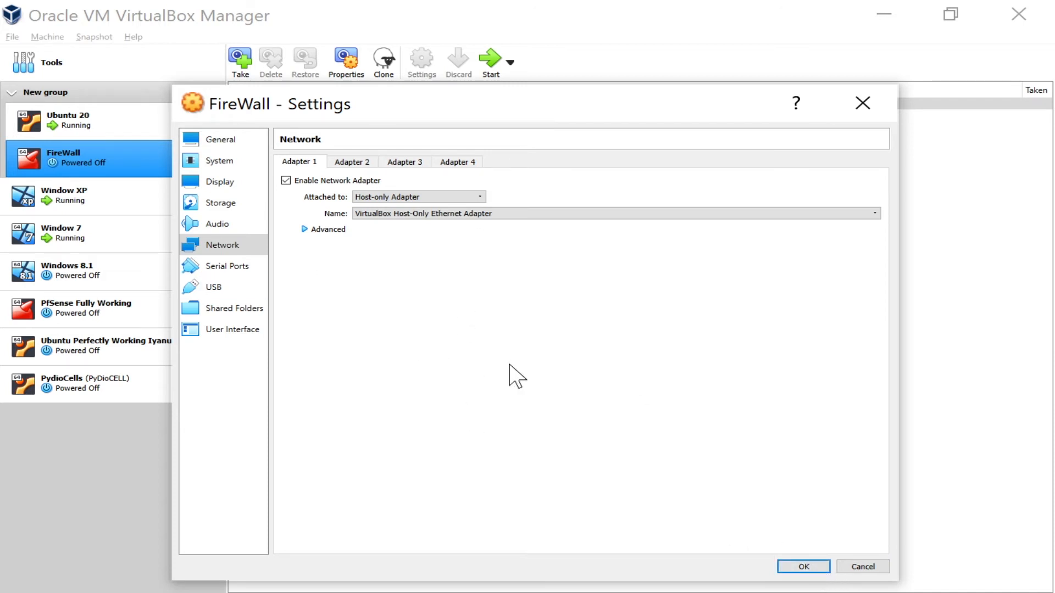
click(421, 199)
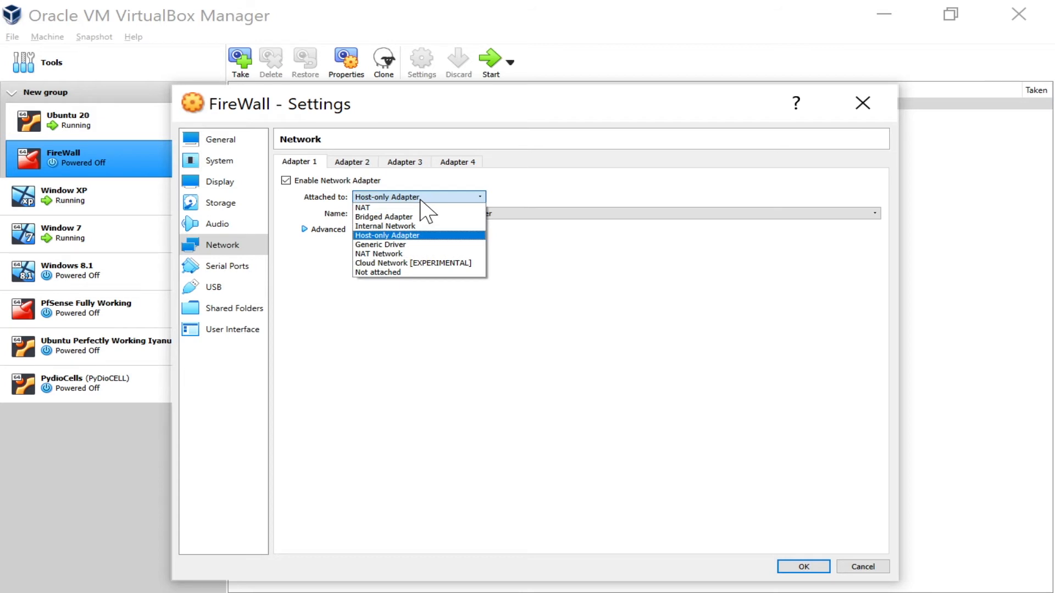
click(610, 286)
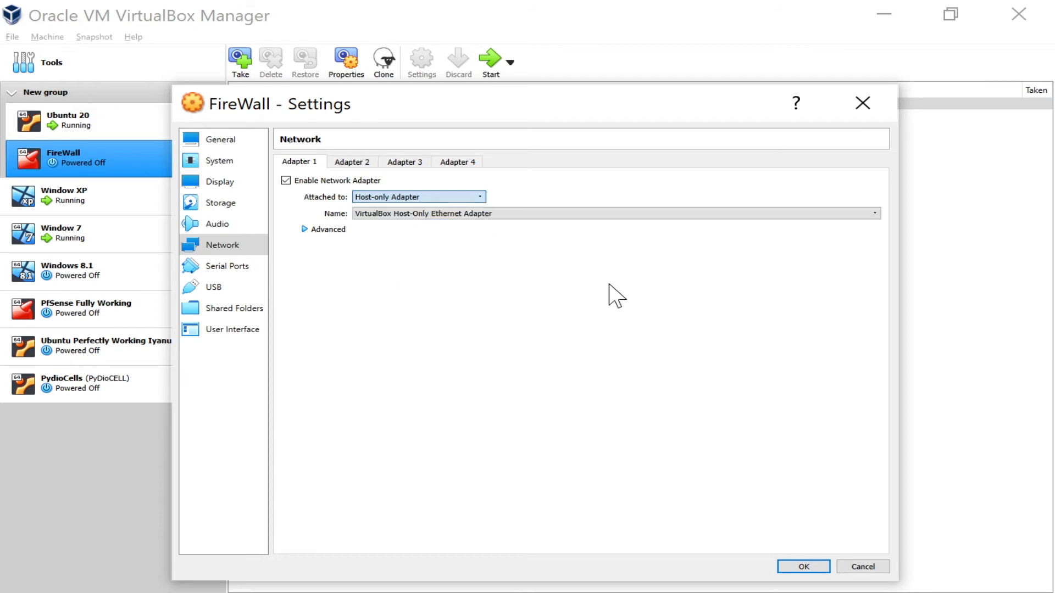
Enable FireWall's Adapter 2 and attach it to Internal Network
click(360, 164)
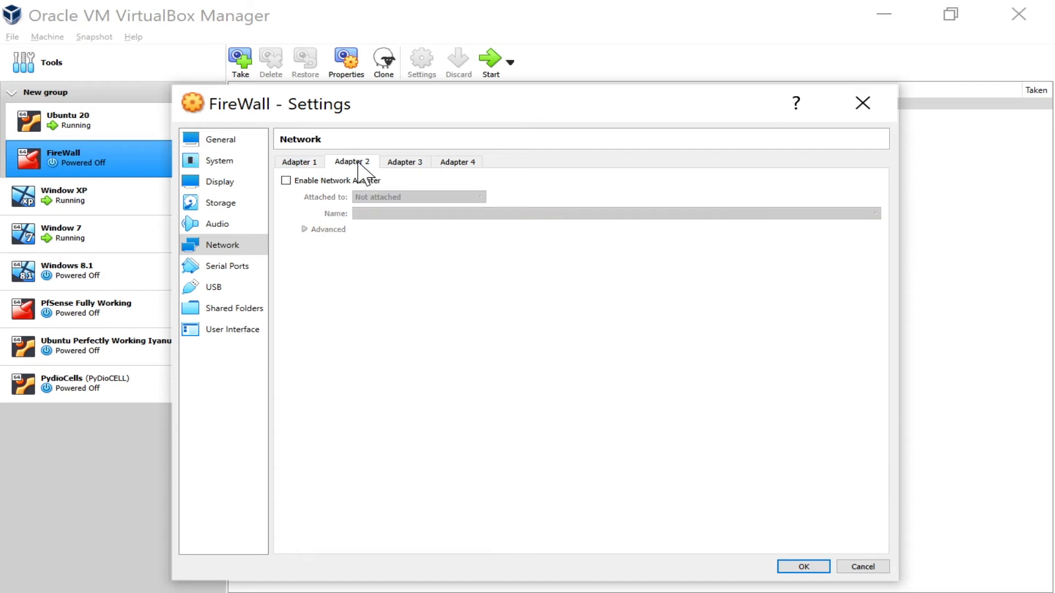
click(315, 182)
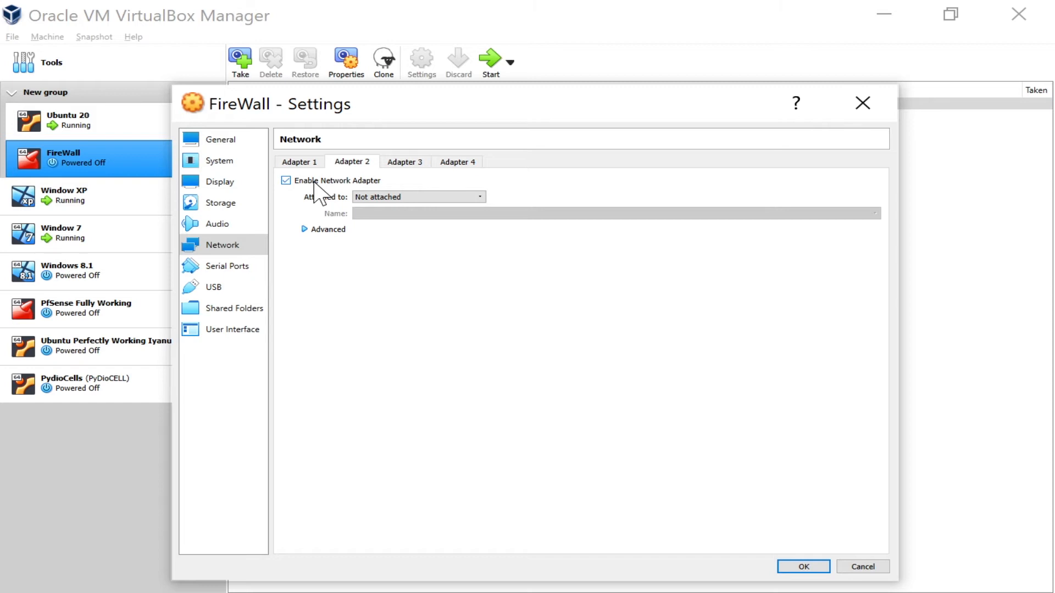
click(292, 163)
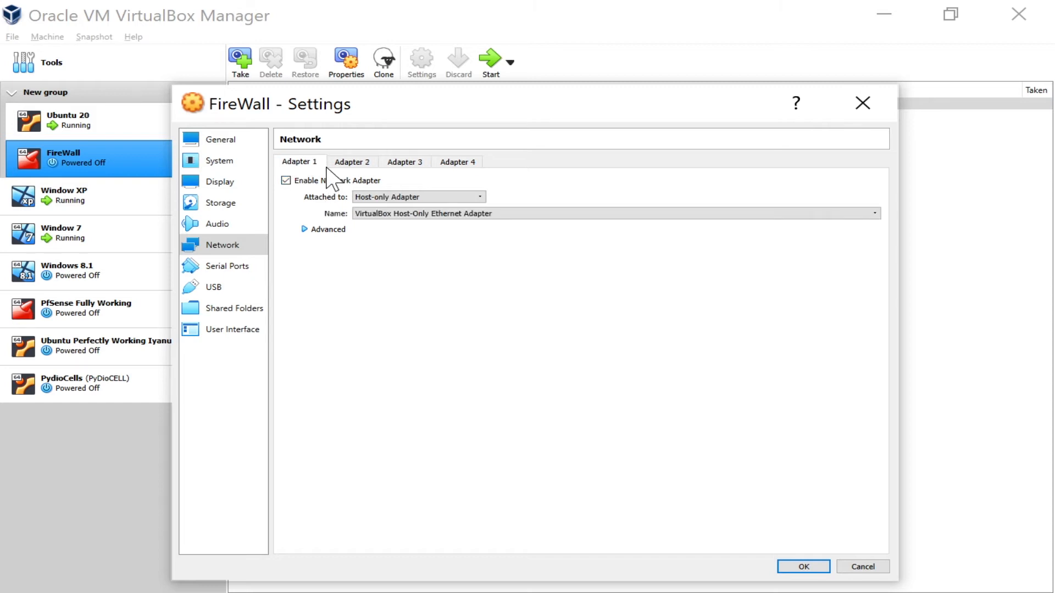
click(365, 167)
click(396, 198)
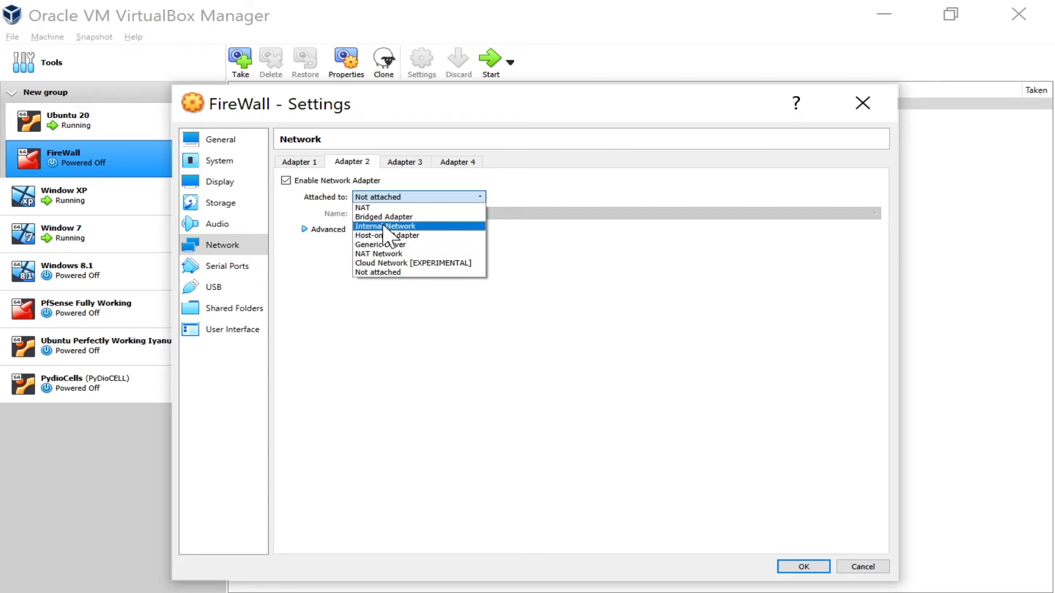
key(Escape)
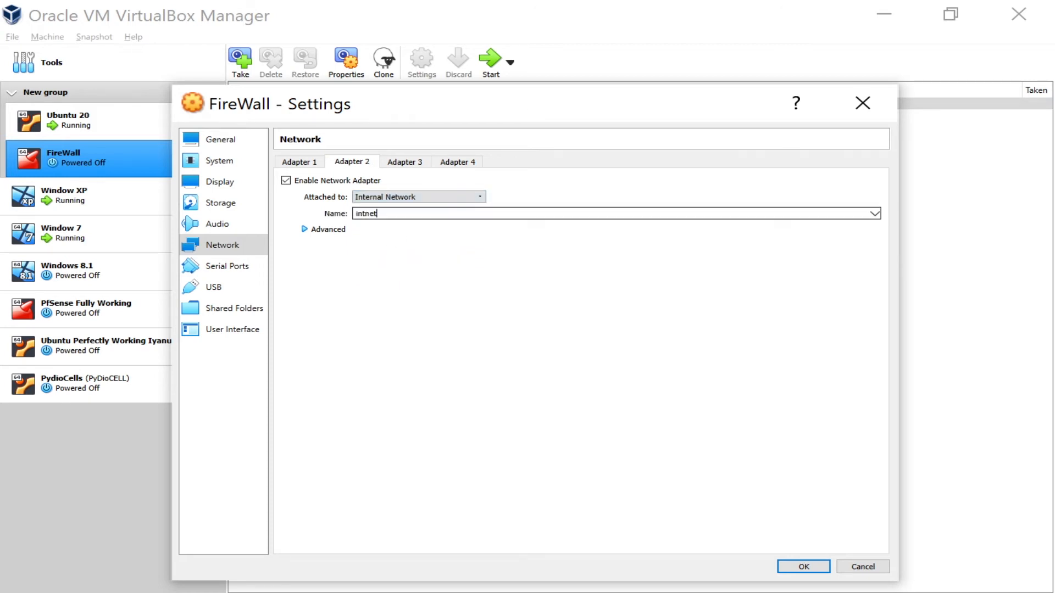
Keep the internal network name as intnet, undoing a trial rename to LAN
click(874, 213)
click(875, 214)
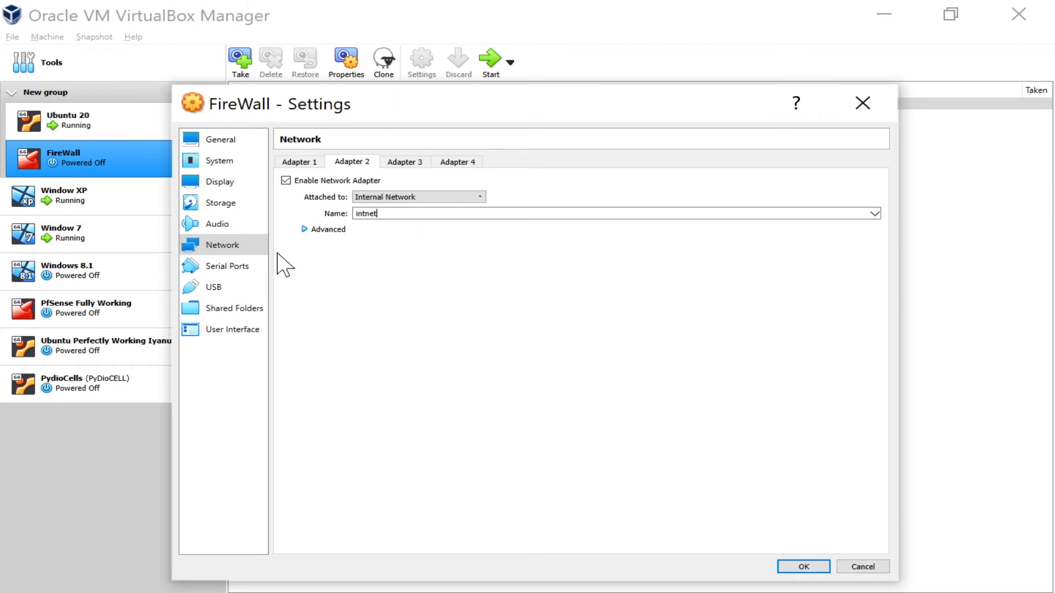
double_click(372, 213)
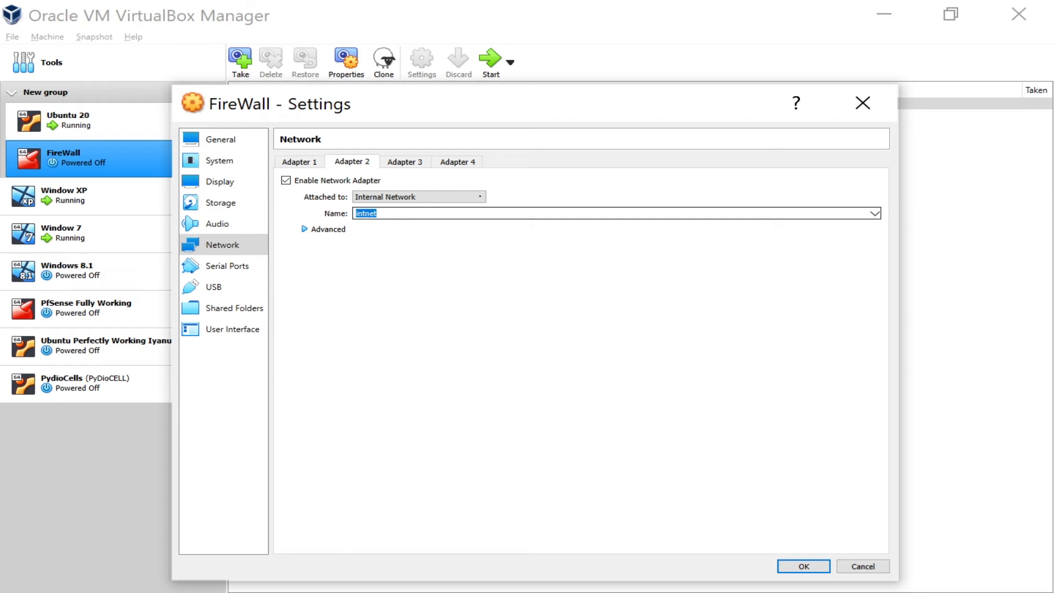
text(L)
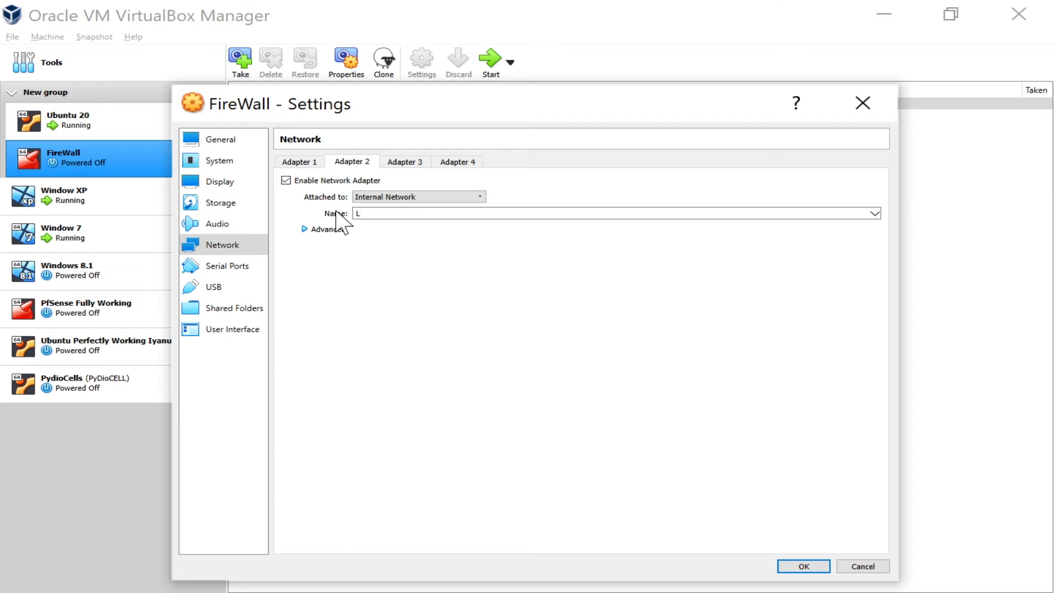
text(AN)
key(ctrl+z)
click(293, 163)
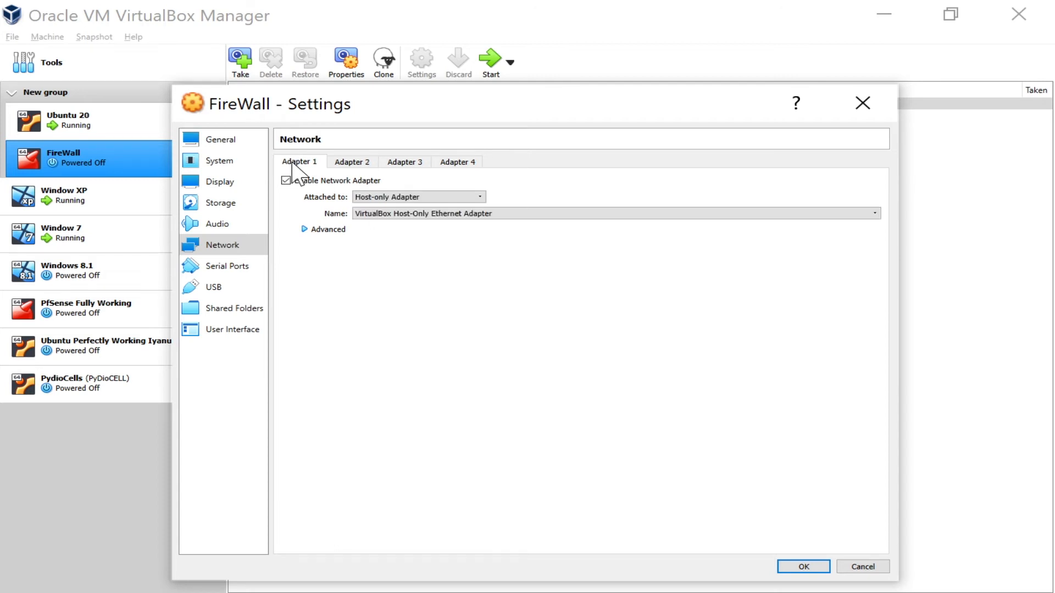
click(365, 199)
click(368, 200)
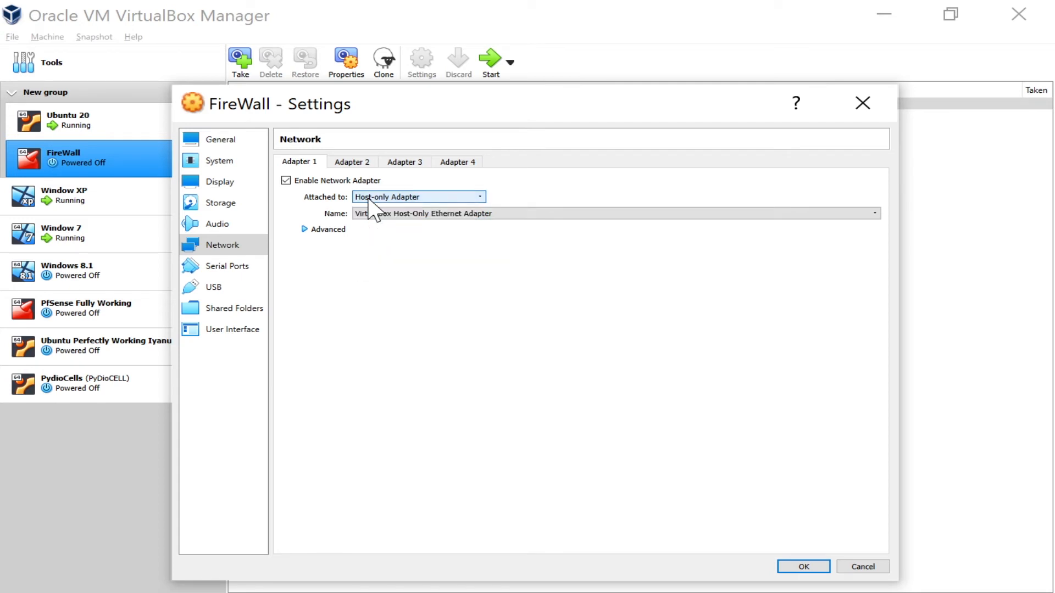
click(392, 215)
click(393, 199)
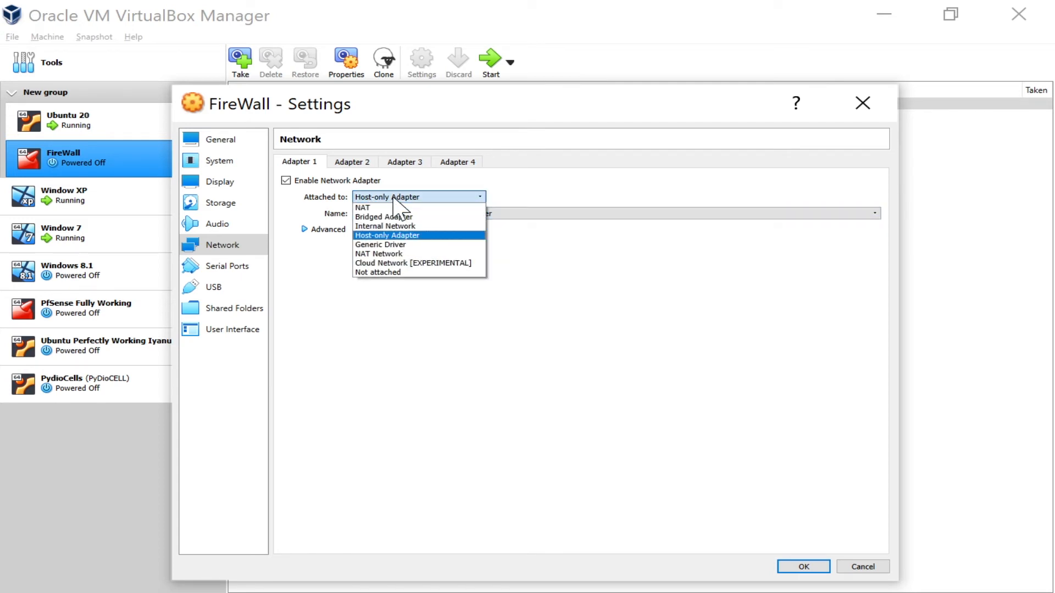
click(391, 254)
click(416, 216)
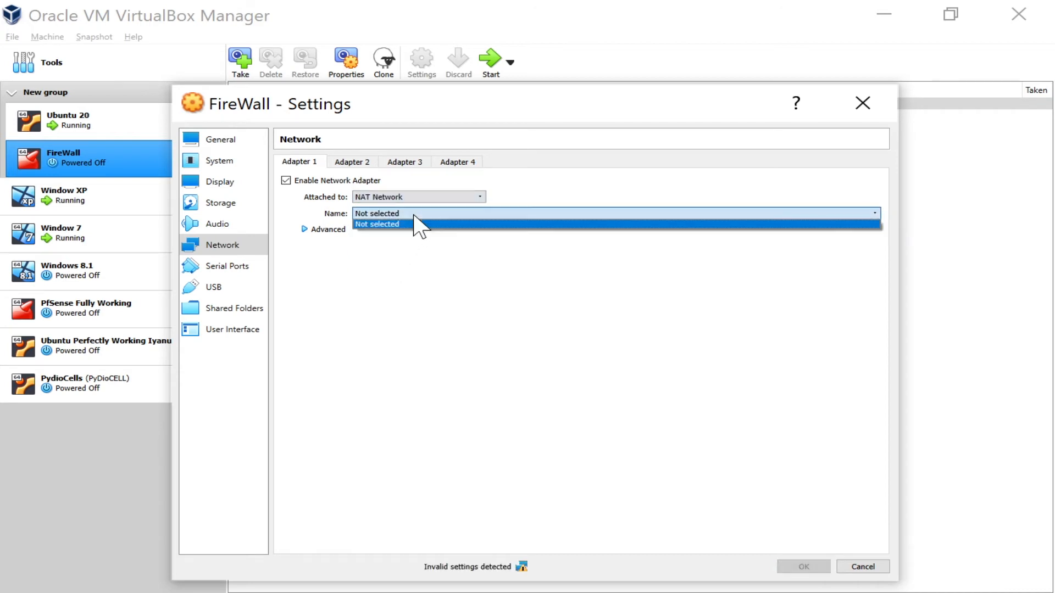
click(426, 268)
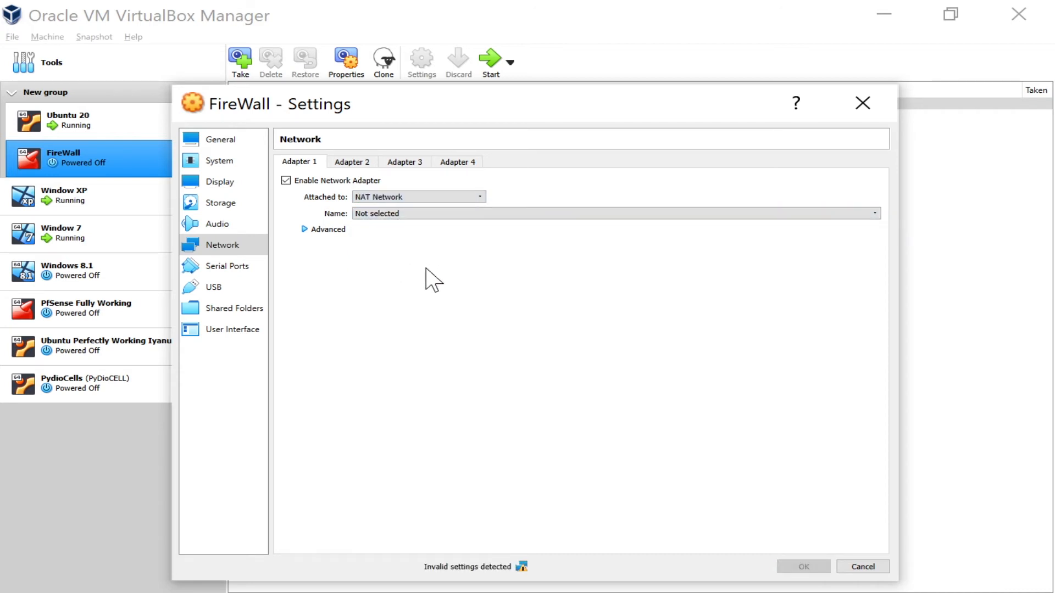
click(447, 197)
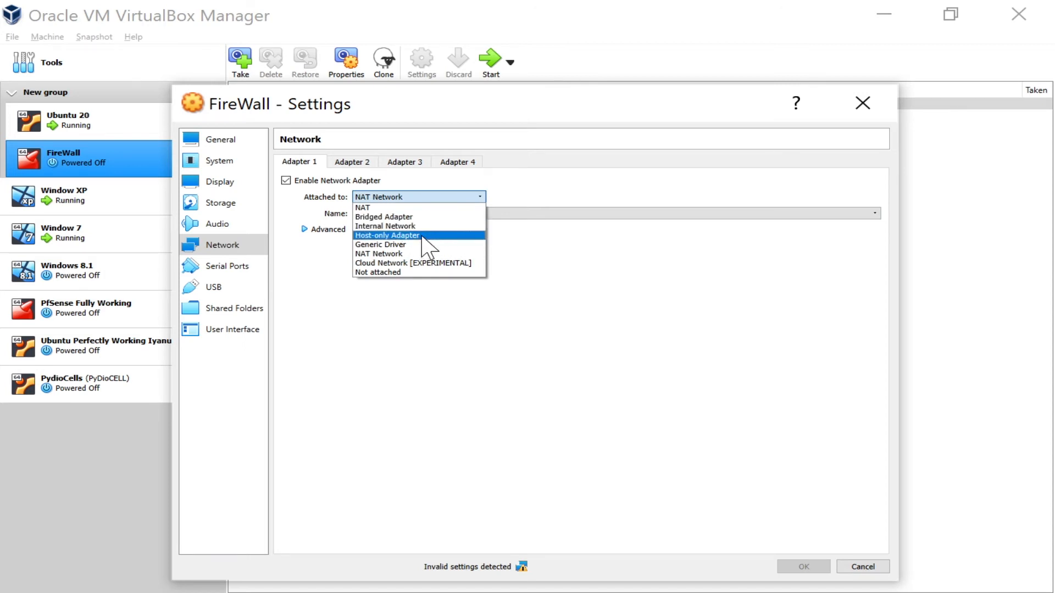
click(424, 236)
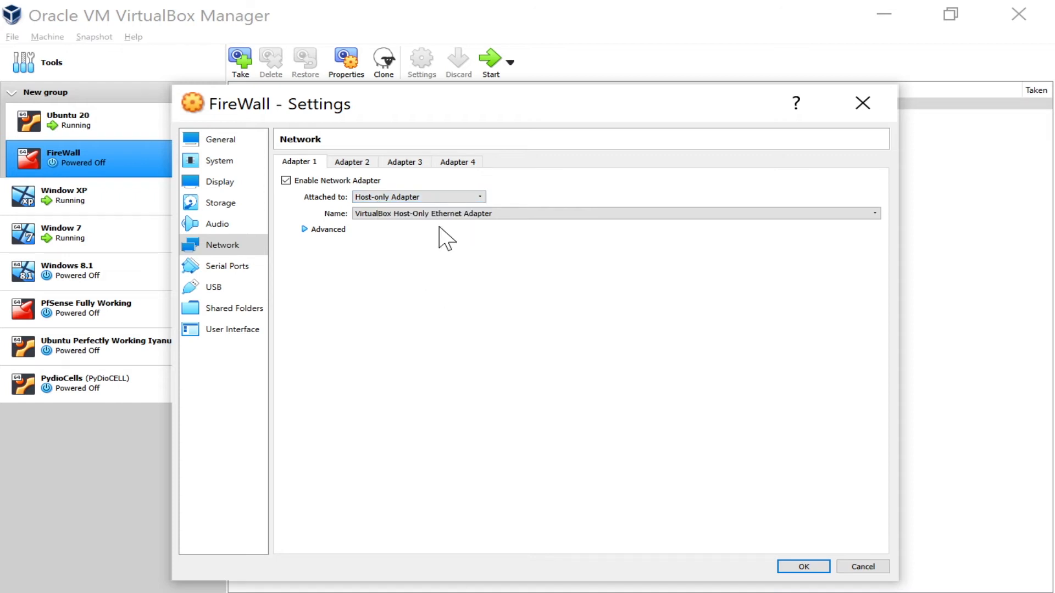
click(345, 162)
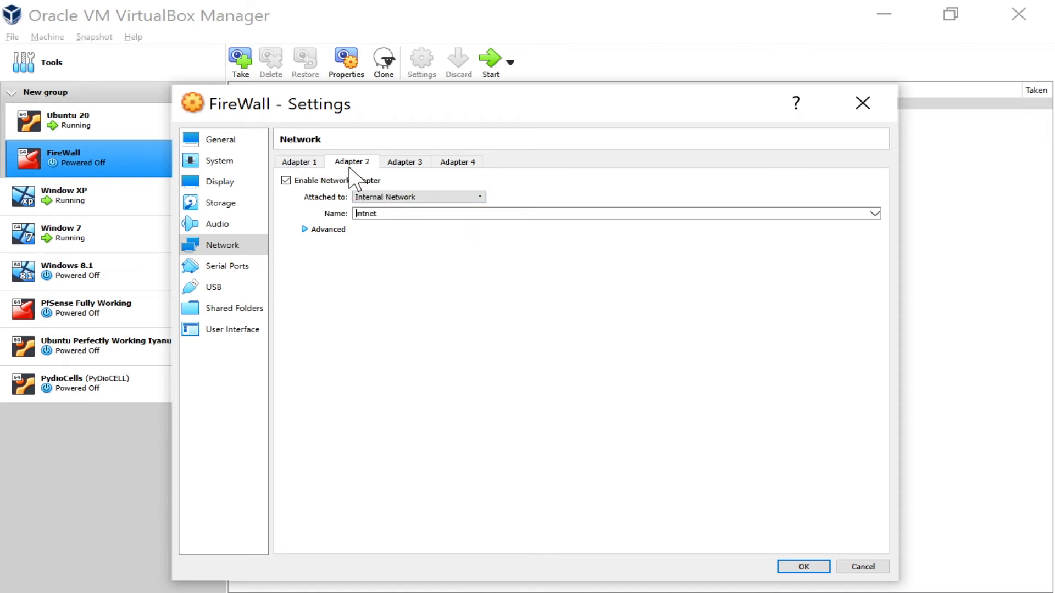
click(404, 163)
click(454, 163)
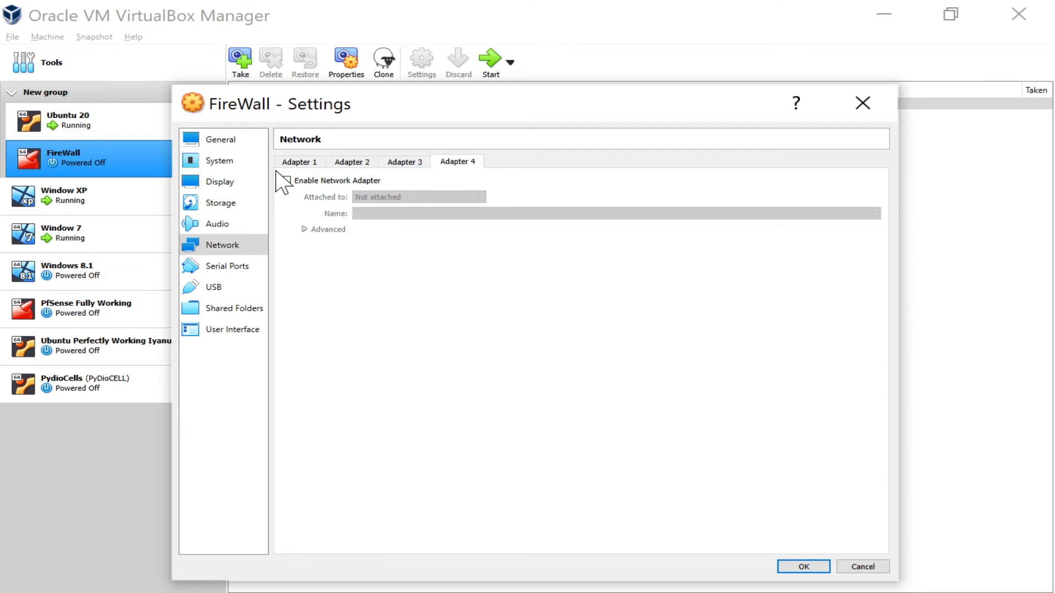
click(342, 165)
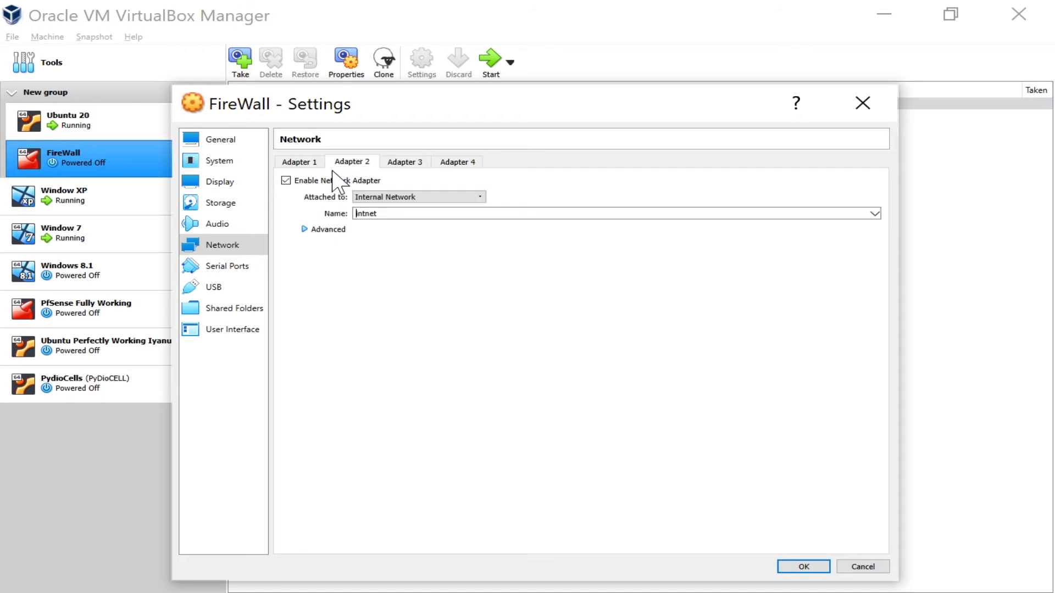
click(306, 163)
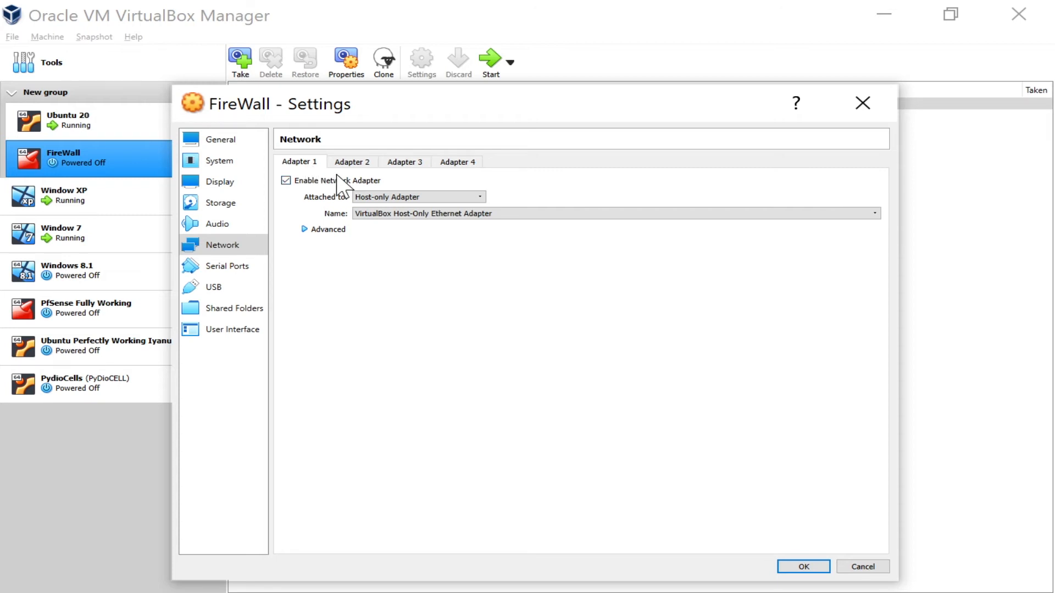
click(362, 162)
Save FireWall's adapter settings, start the VM, and minimize VirtualBox Manager while pfSense boots
click(307, 162)
click(351, 162)
click(312, 162)
click(806, 569)
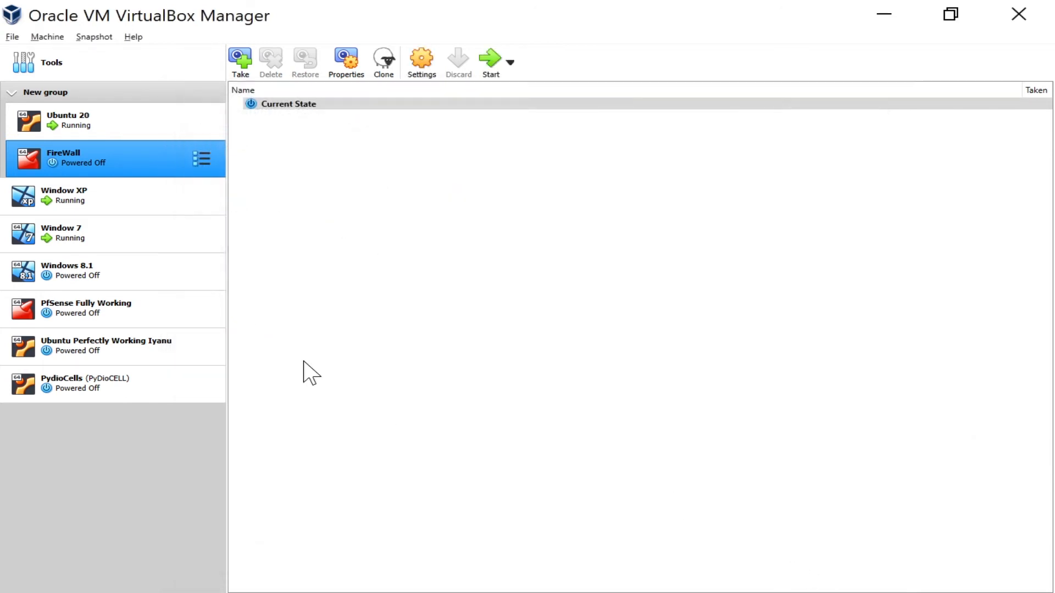
click(490, 58)
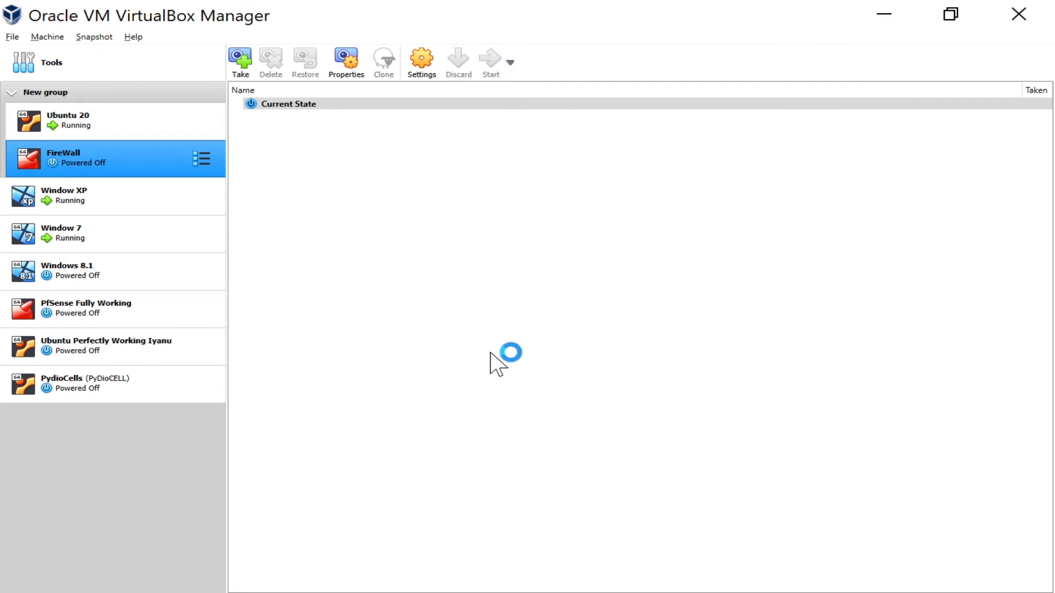
click(893, 20)
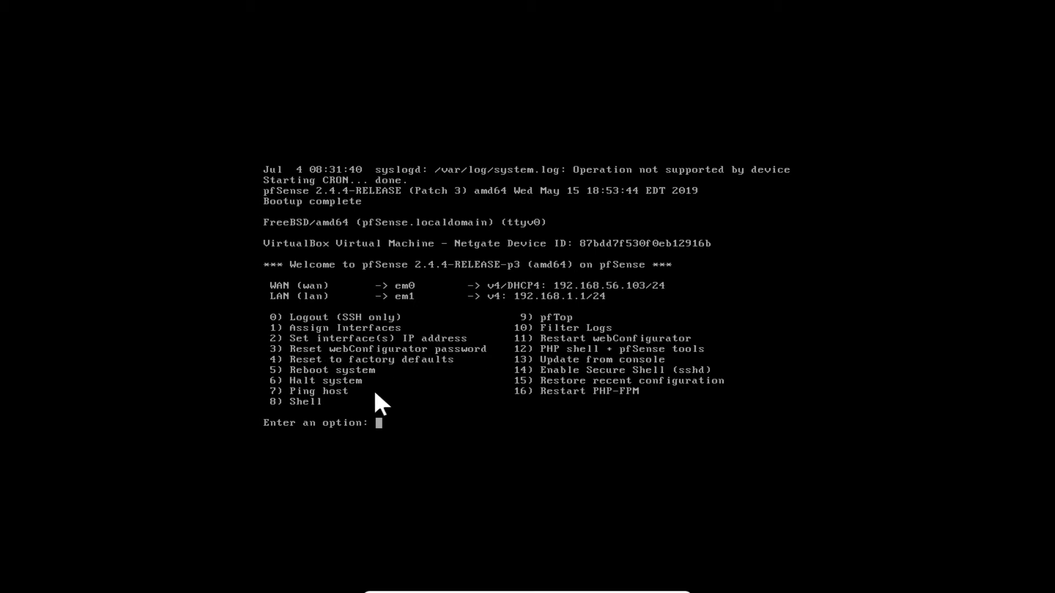
Choose console option 2 (Set interface IP address) and pick interface 2, LAN
text(2)
key(Return)
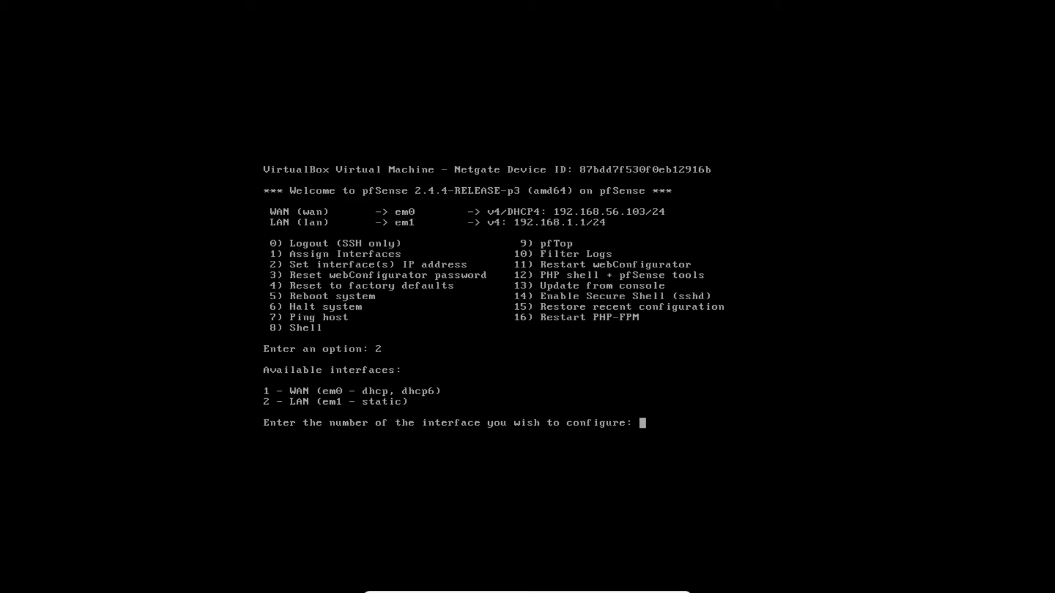
text(2)
Confirm LAN and give it the IPv4 address 192.168.1.254
key(Return)
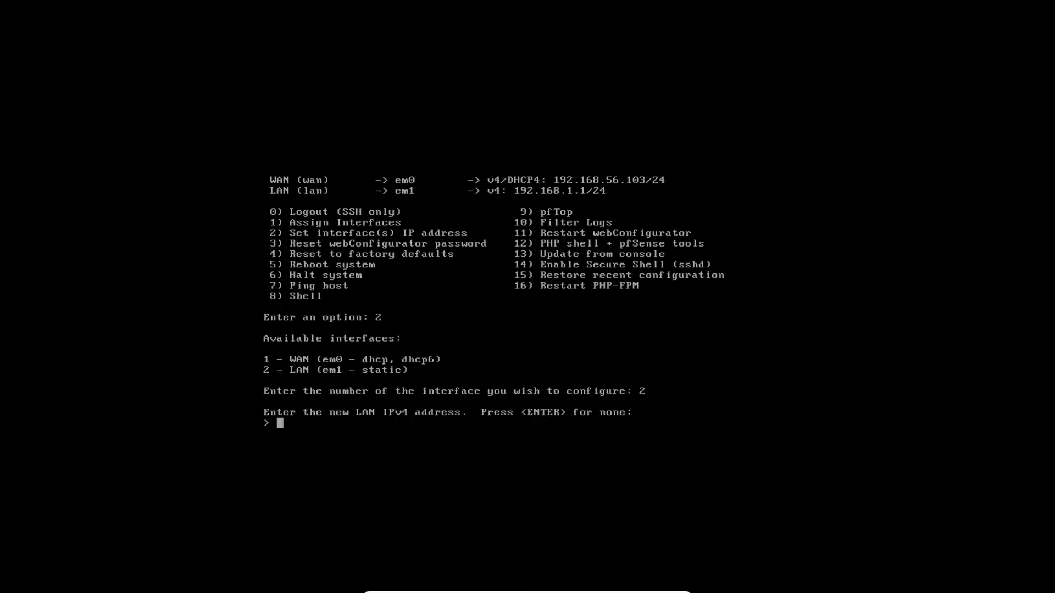
text(192.168.1.254)
key(Return)
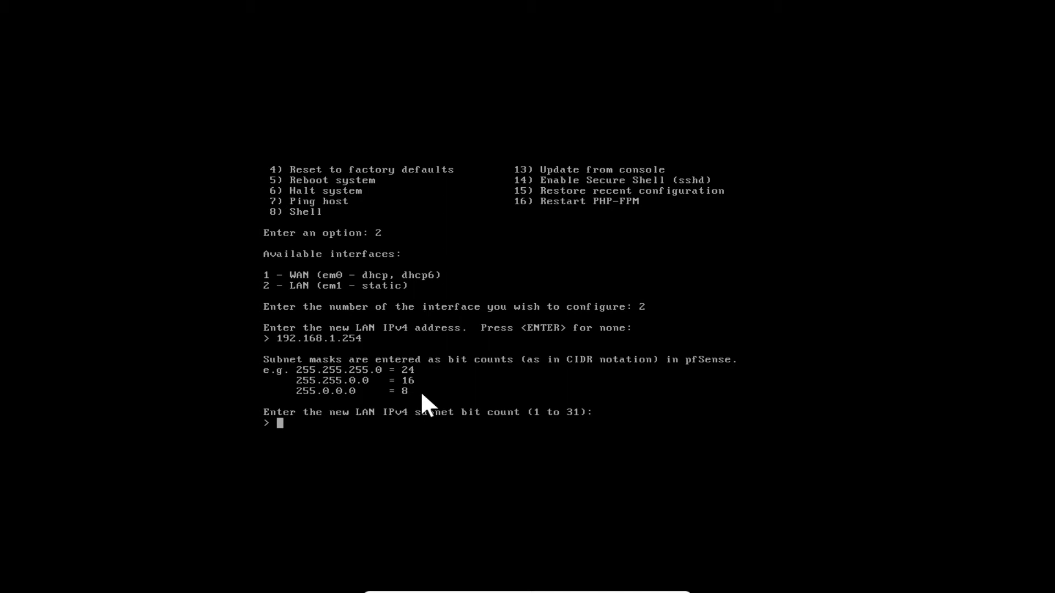
Use a 24-bit LAN subnet with no gateway or IPv6, and enable DHCP
text(24)
key(Return)
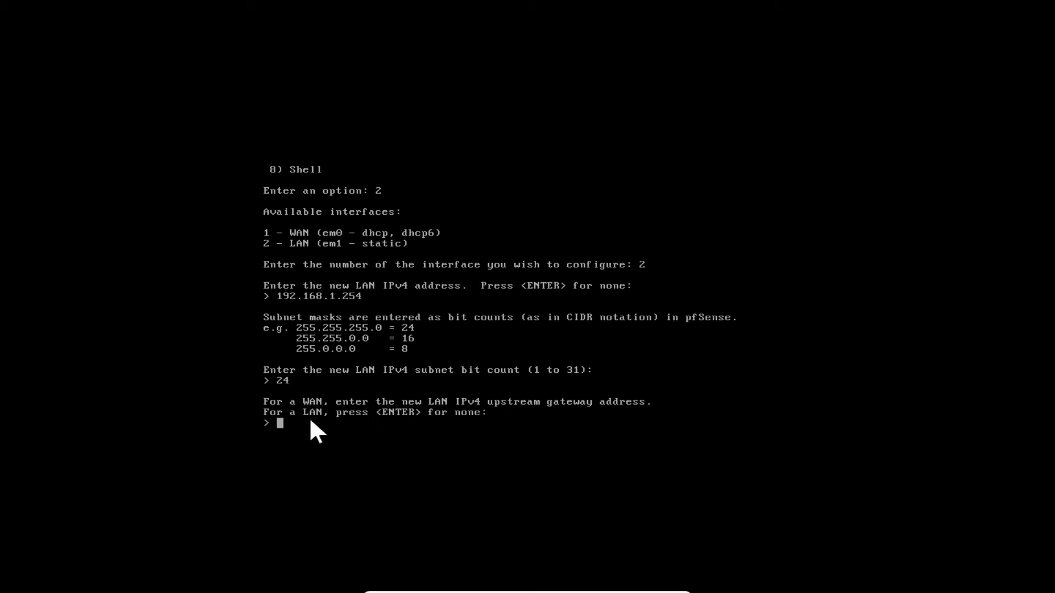
key(Return)
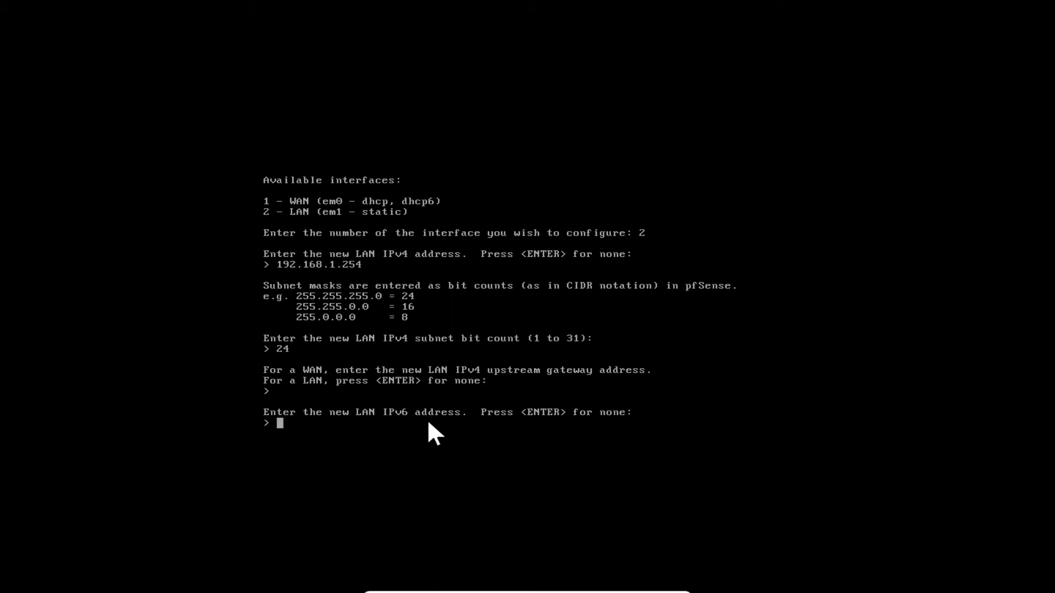
key(Return)
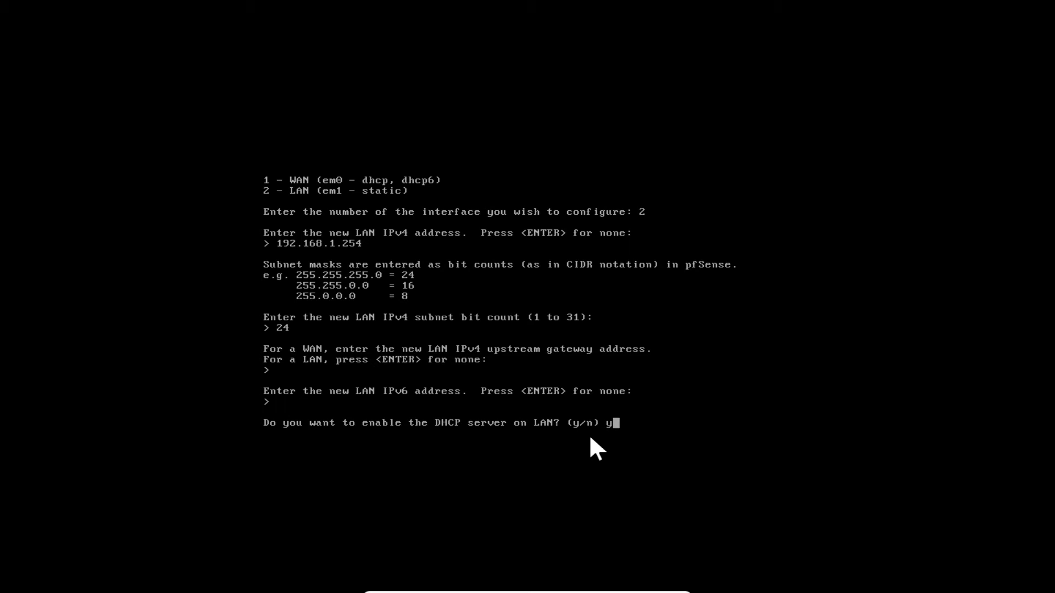
key(Return)
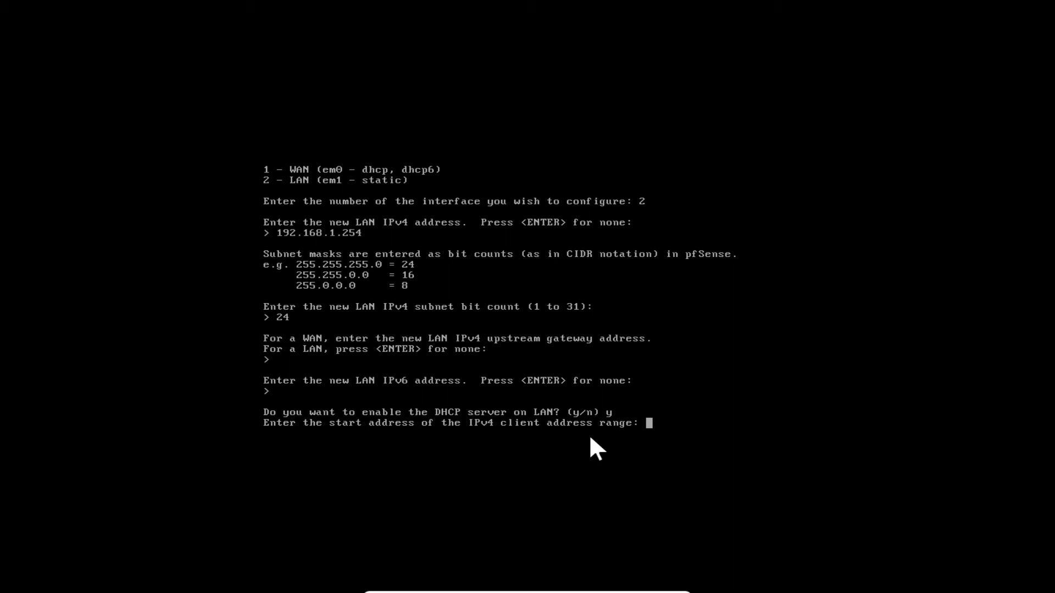
Set the LAN DHCP range 192.168.1.20–192.168.1.120 and decline reverting webConfigurator to HTTP
text(192.168.1.)
text(20)
key(Return)
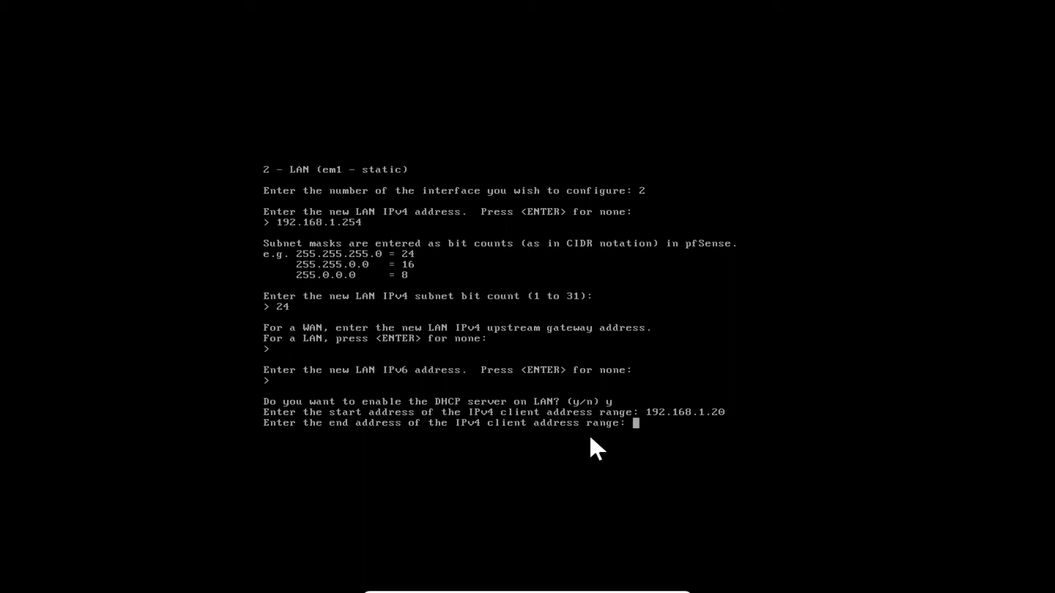
text(192.168.1.)
text(120)
key(Return)
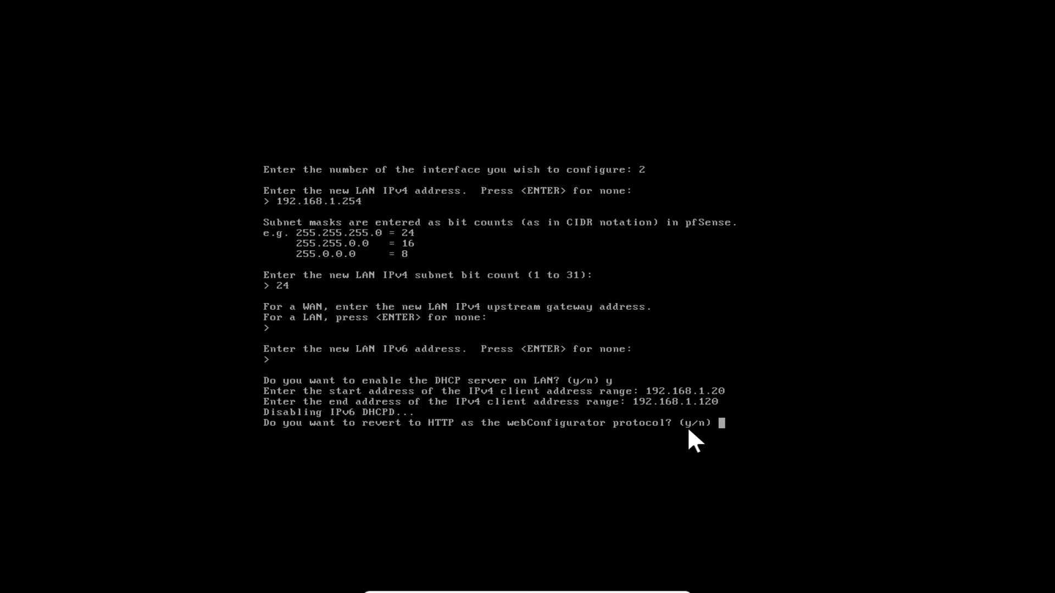
text(n)
key(Return)
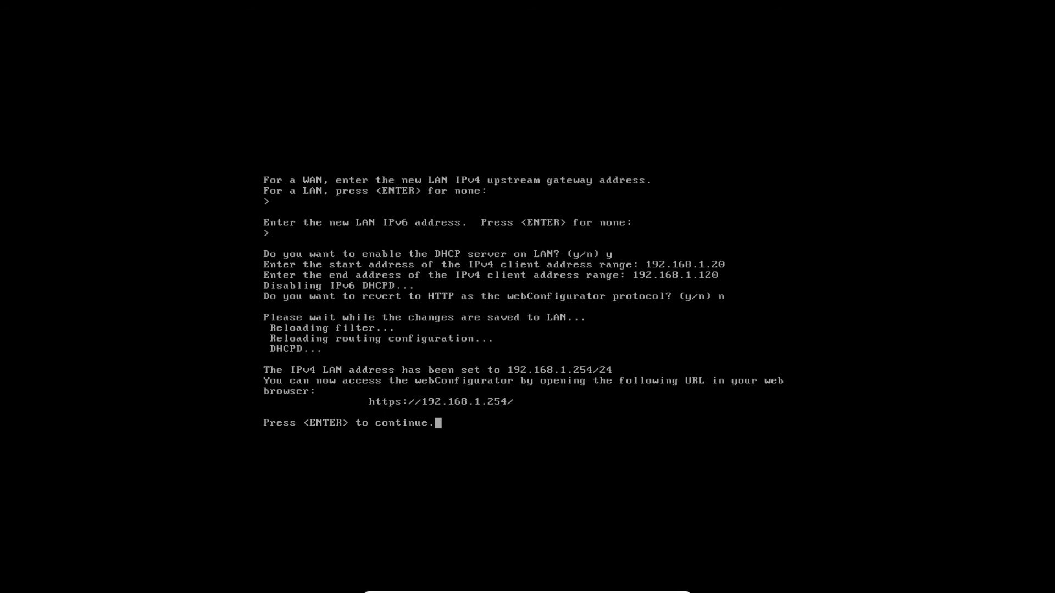
Return to the pfSense main menu and switch to the Windows XP client VM
key(Return)
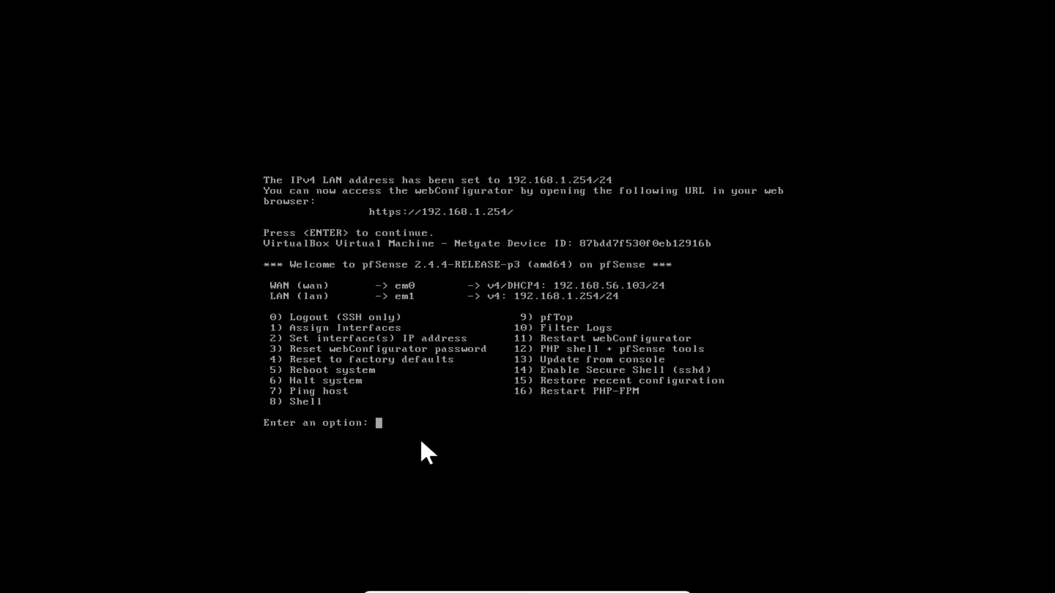
mouse_move(536, 588)
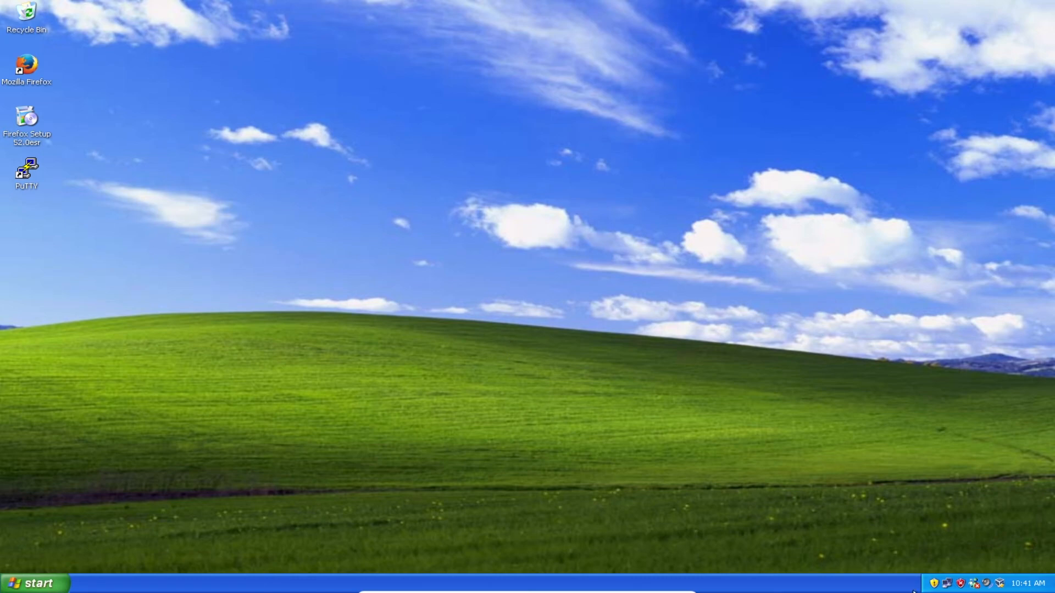
Verify DHCP address 192.168.1.100 and gateway 192.168.1.1, repair the LAN connection, and close
double_click(948, 586)
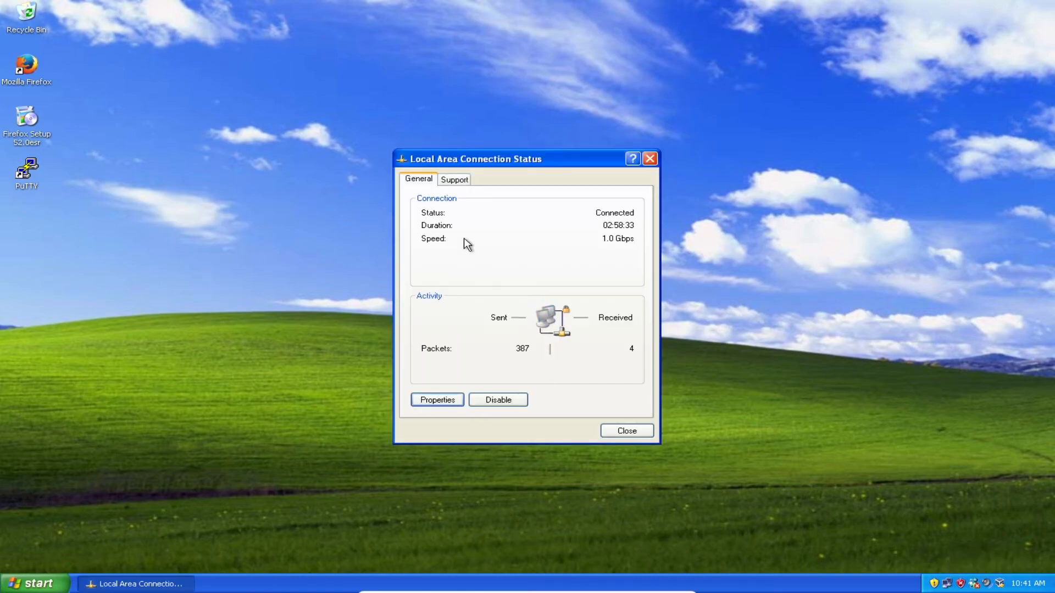
click(463, 181)
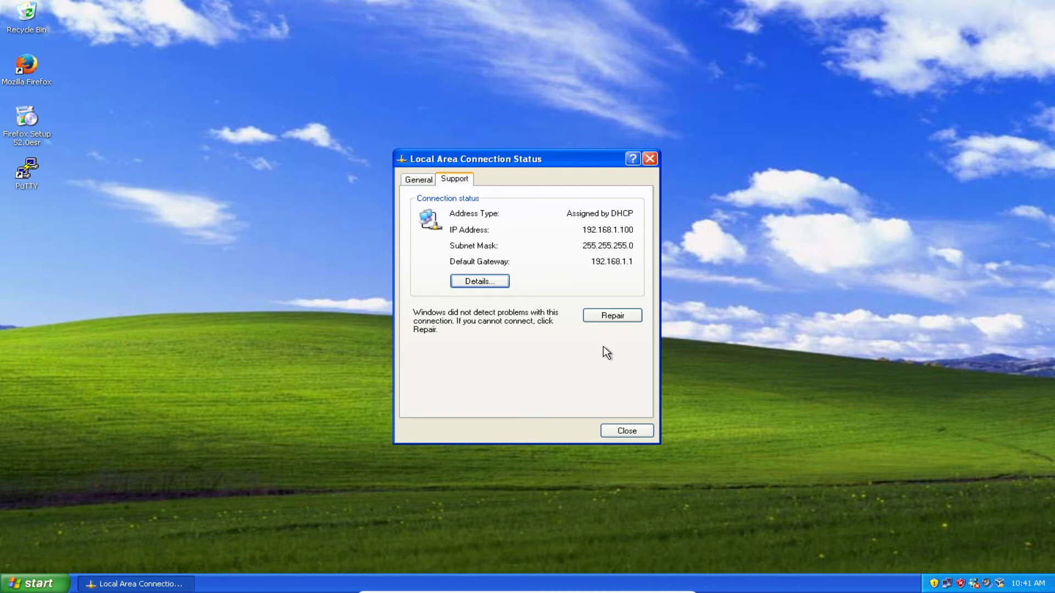
click(607, 317)
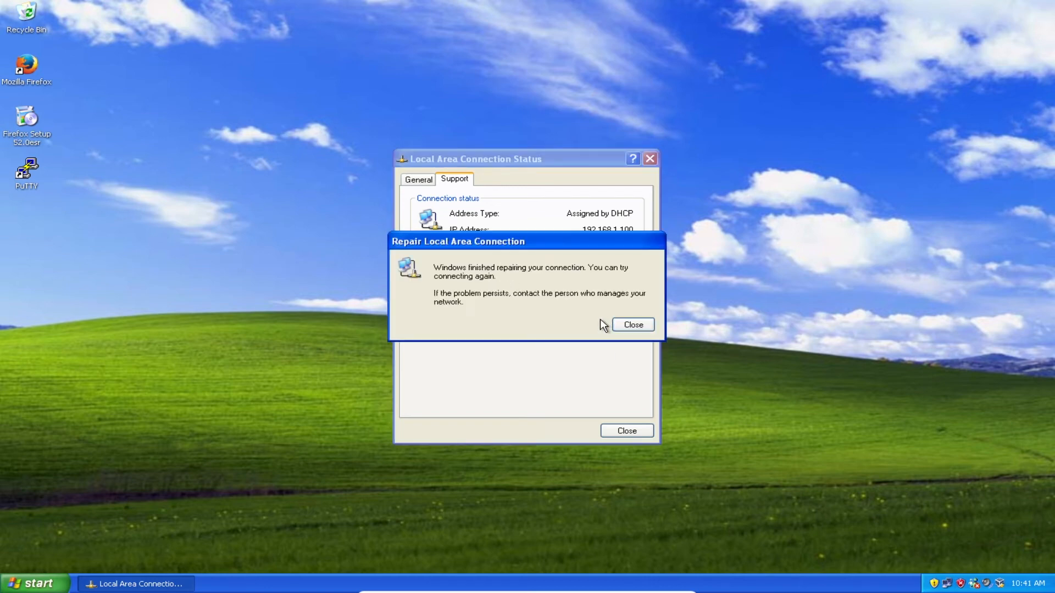
click(632, 324)
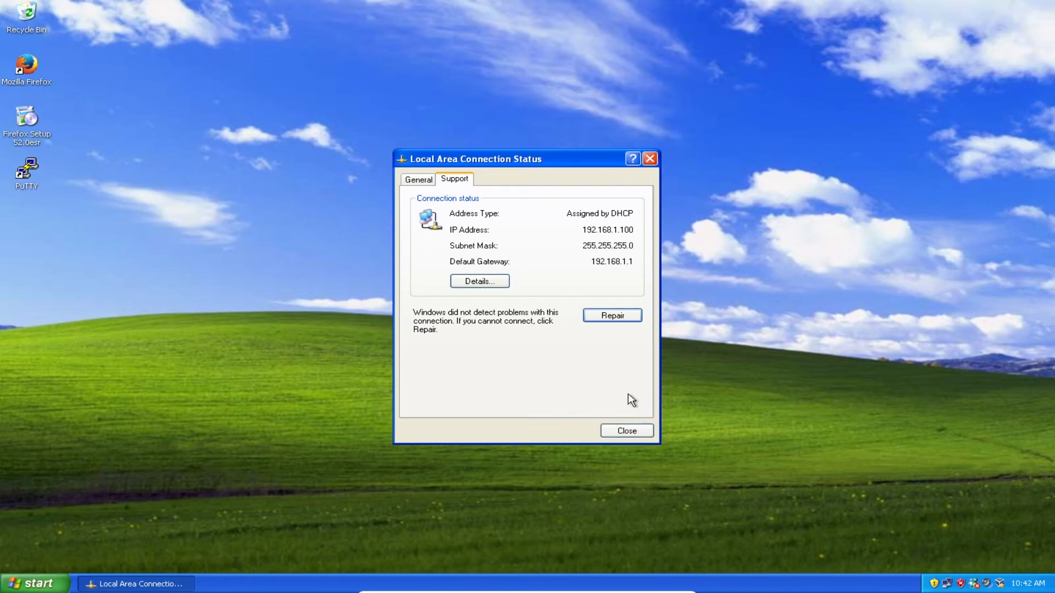
click(630, 431)
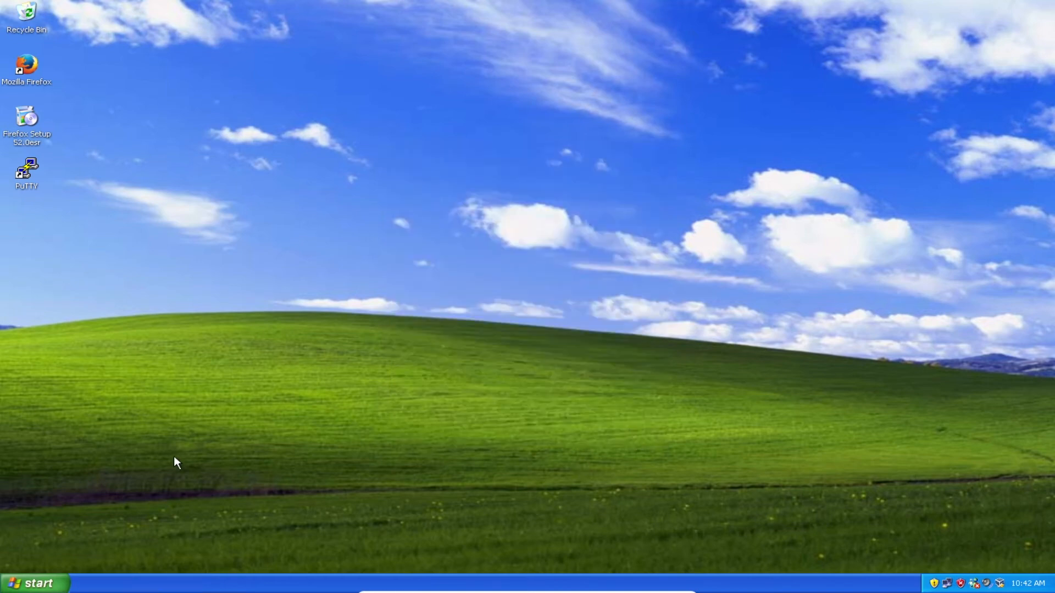
Launch Mozilla Firefox from the Windows XP desktop
double_click(31, 64)
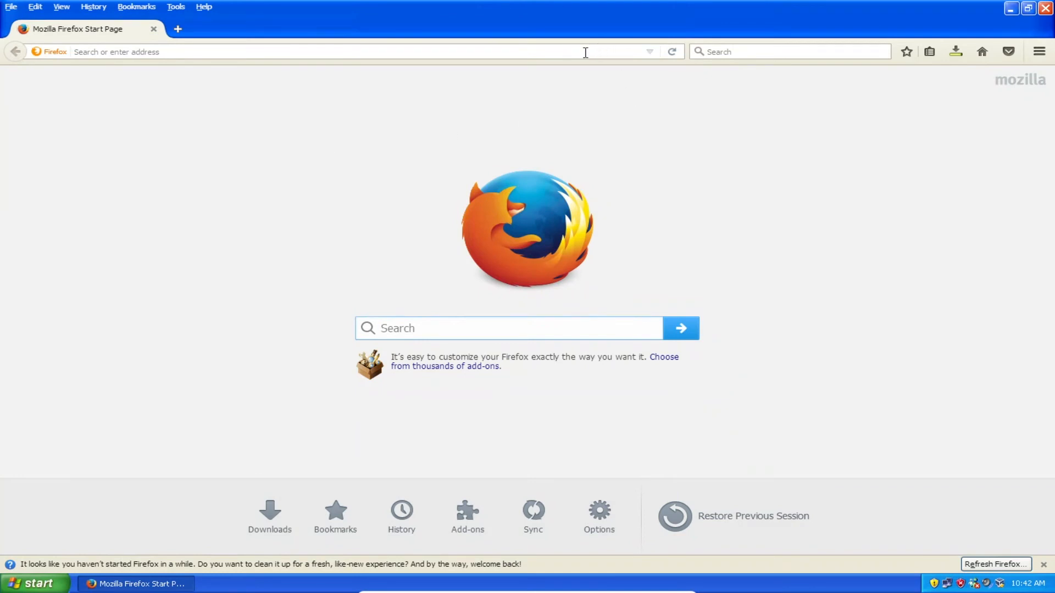
click(585, 53)
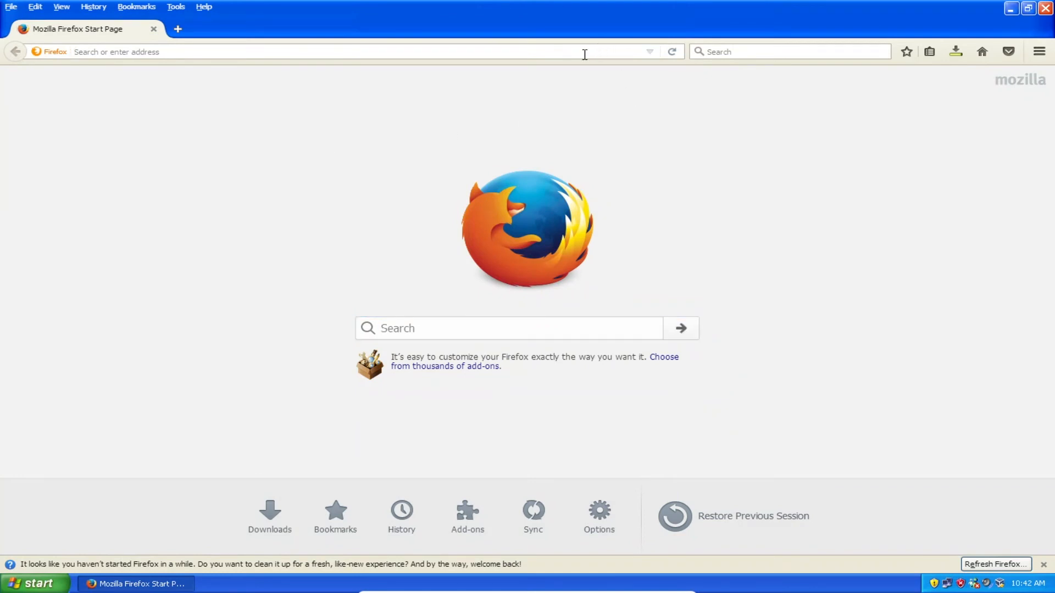
text(https)
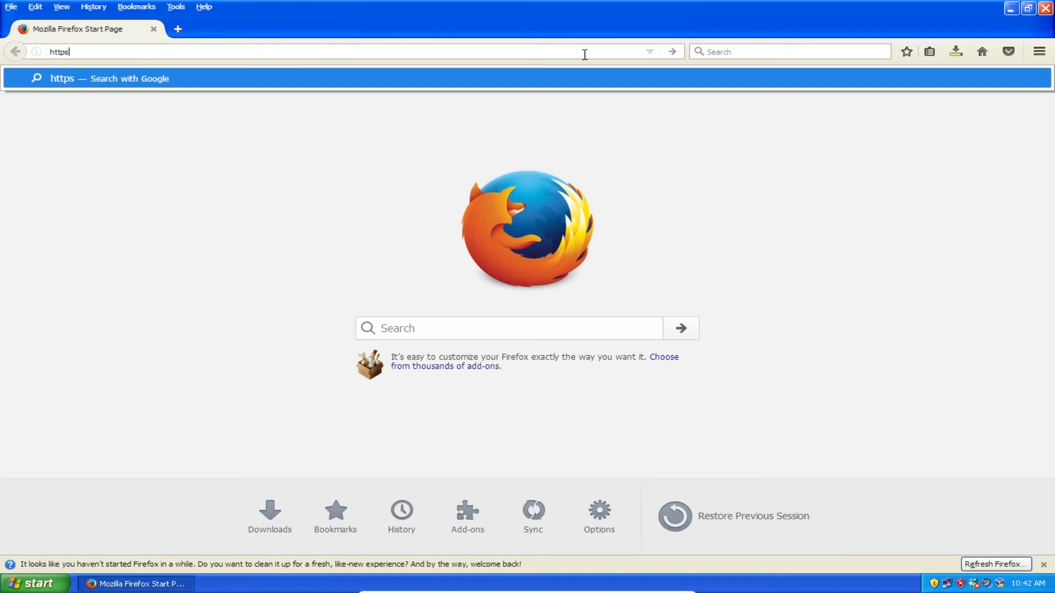
key(BackSpace)
key(BackSpace)
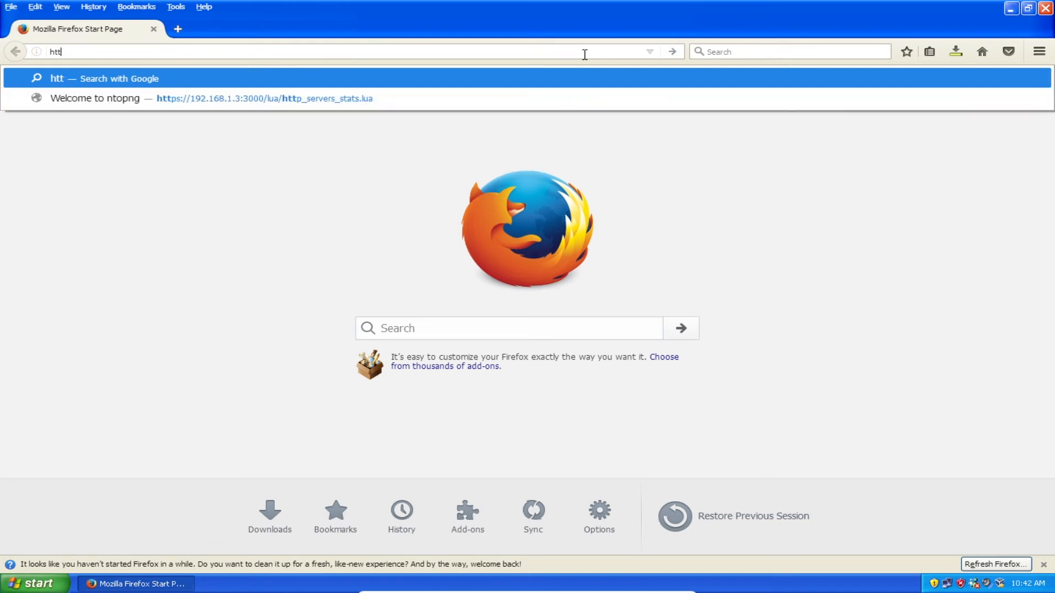
key(BackSpace)
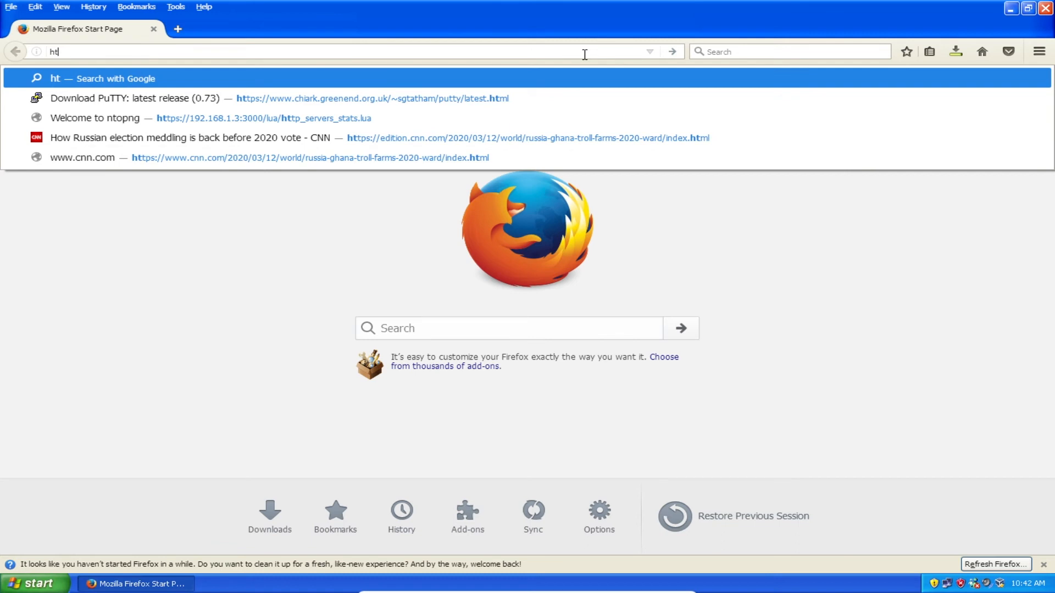
text(tps)
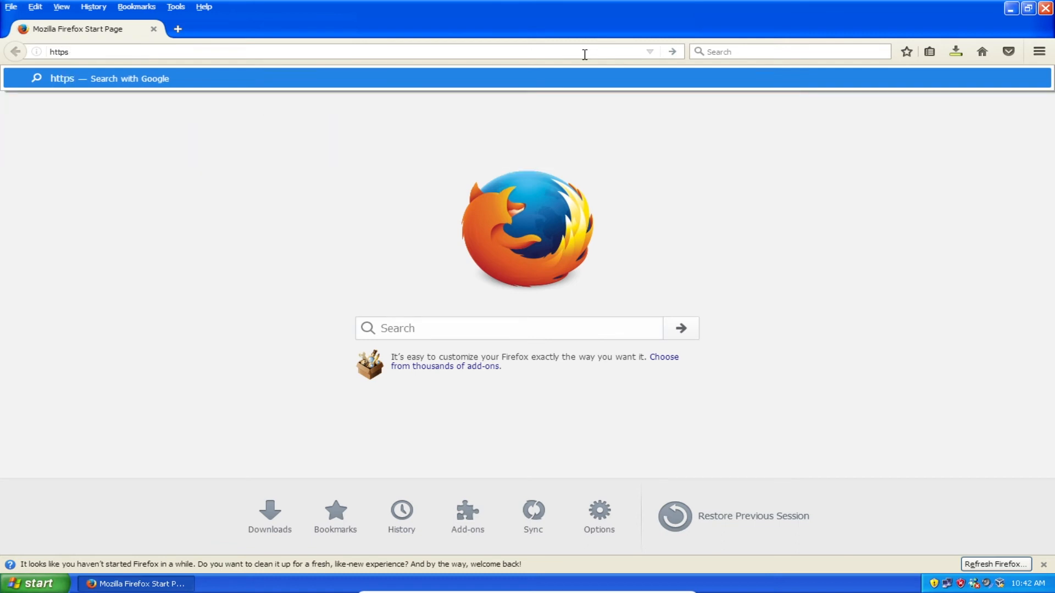
text(://)
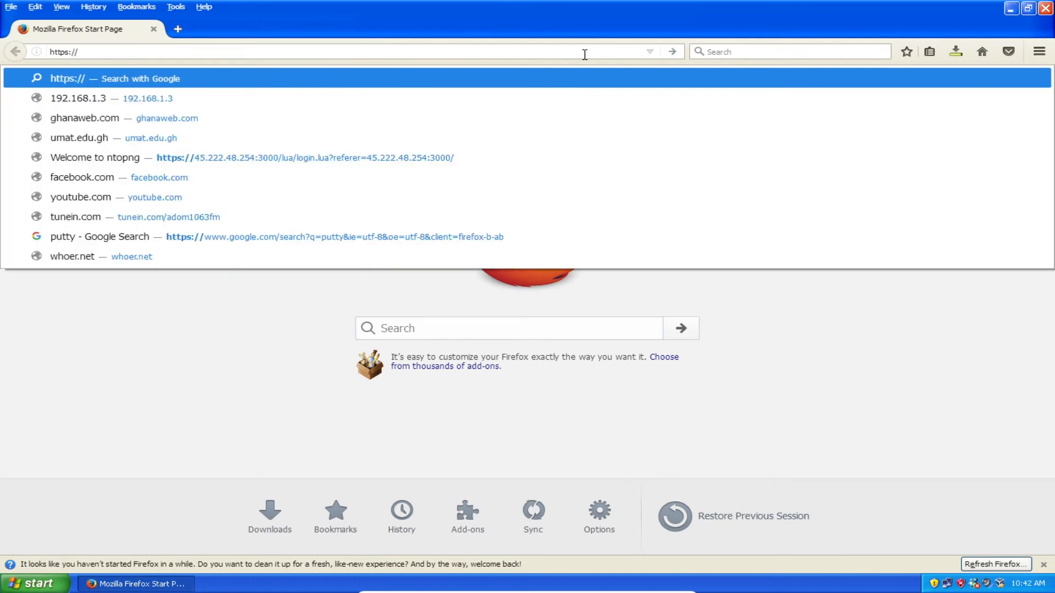
text(192)
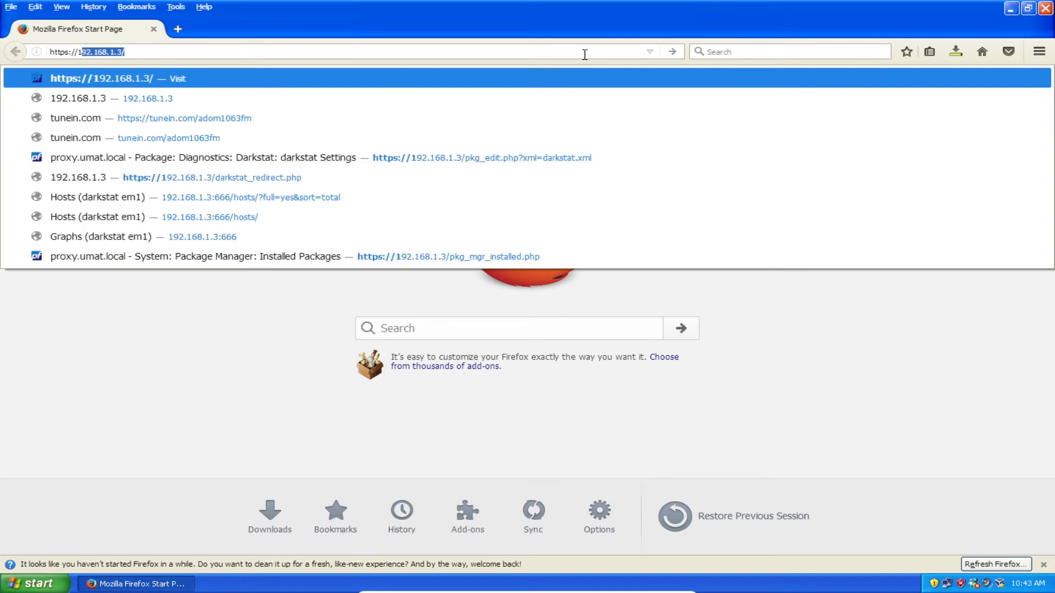
text(.1)
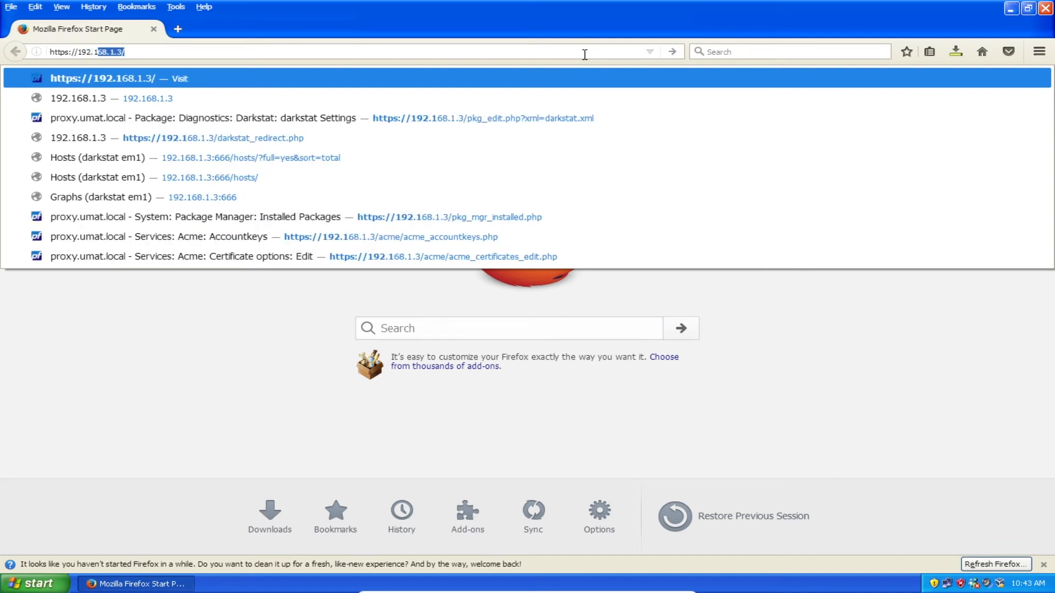
text(68.1.)
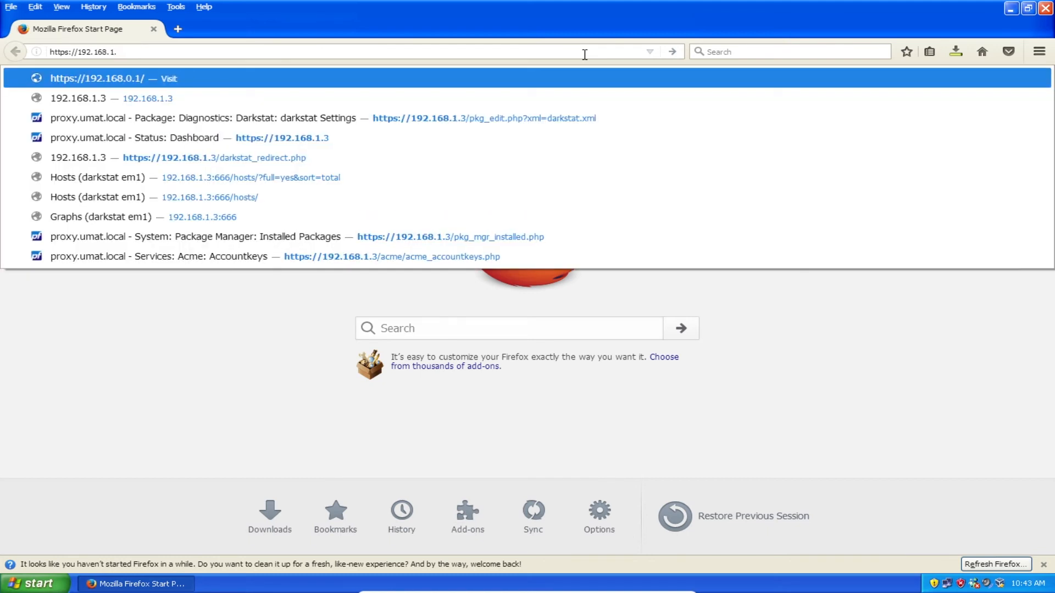
text(254)
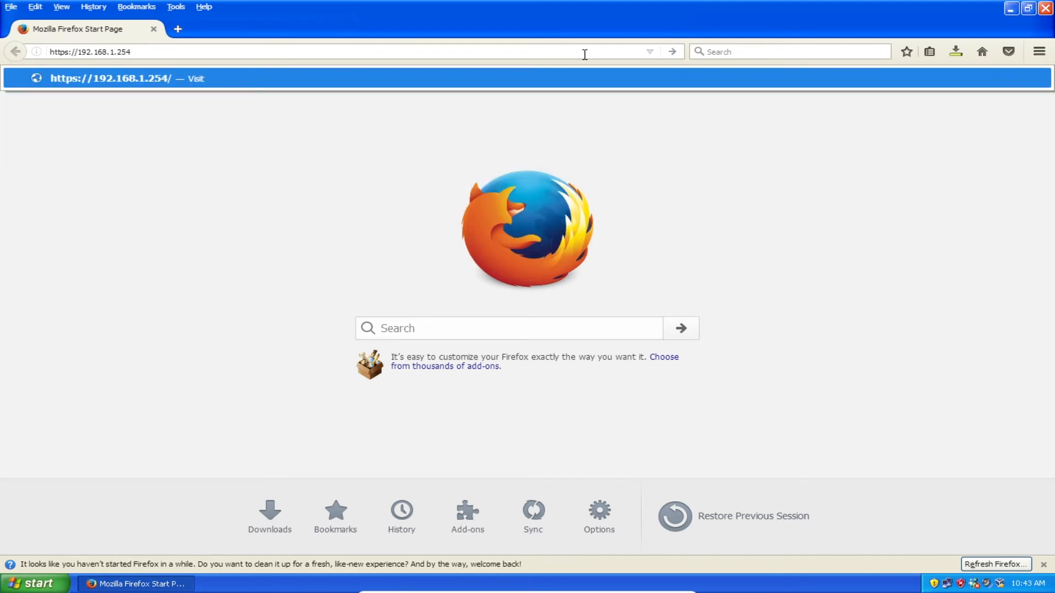
key(Return)
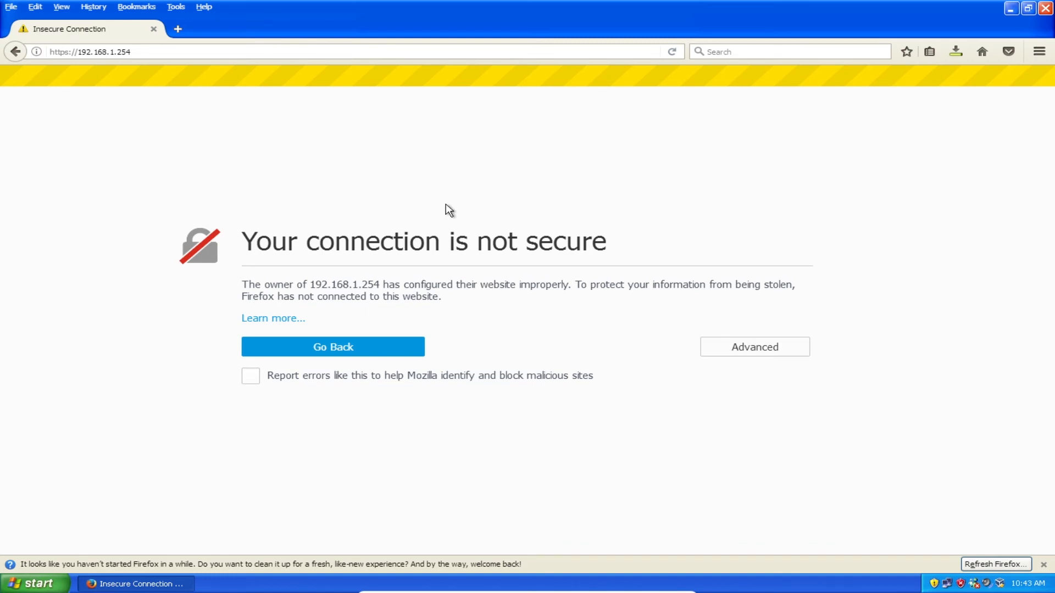
Add and confirm a security exception for the 192.168.1.254 self-signed certificate
click(758, 346)
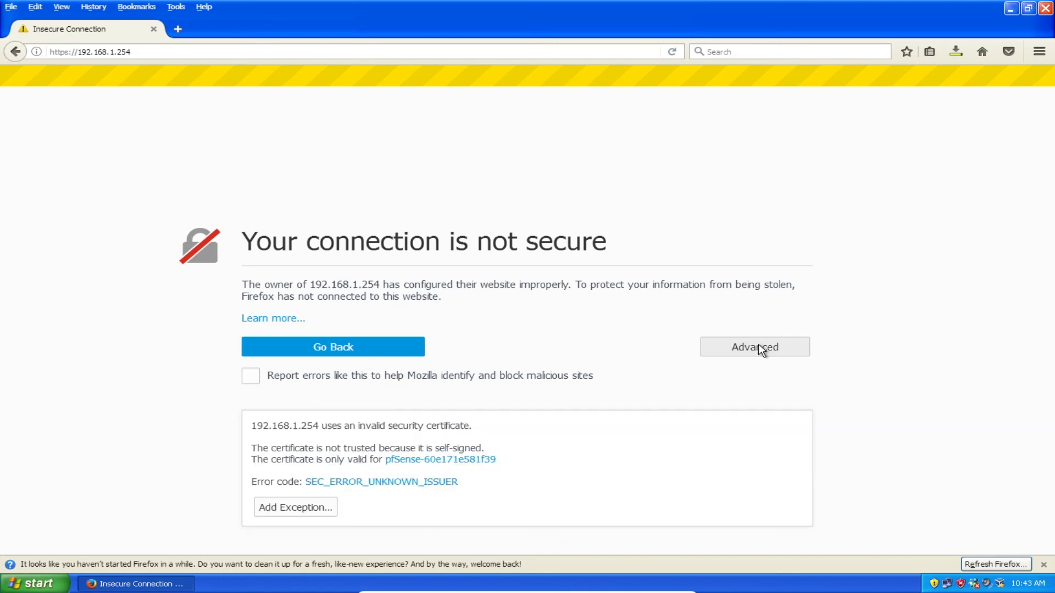
click(283, 511)
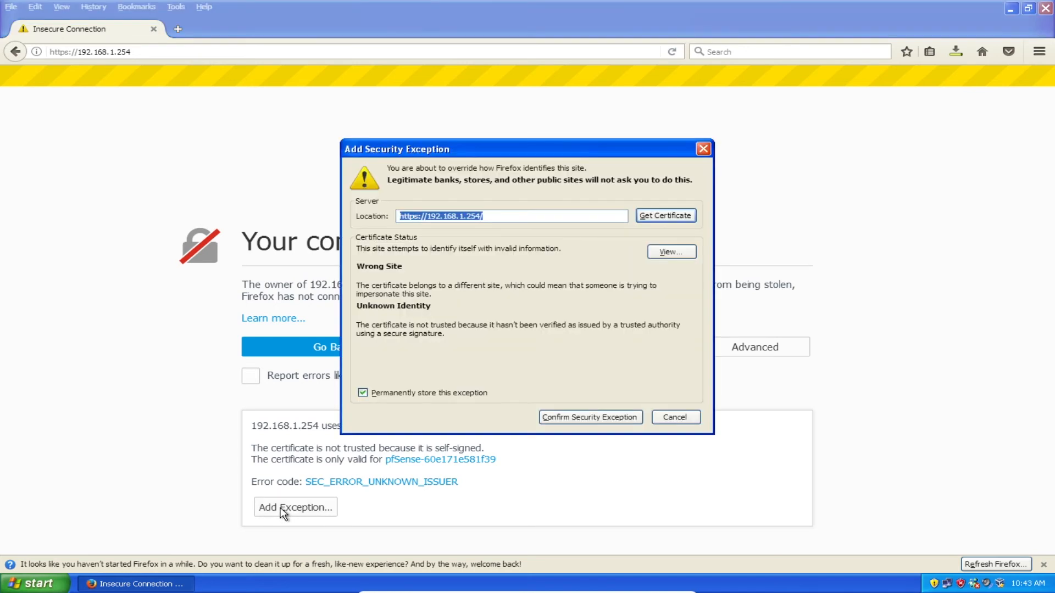
click(575, 417)
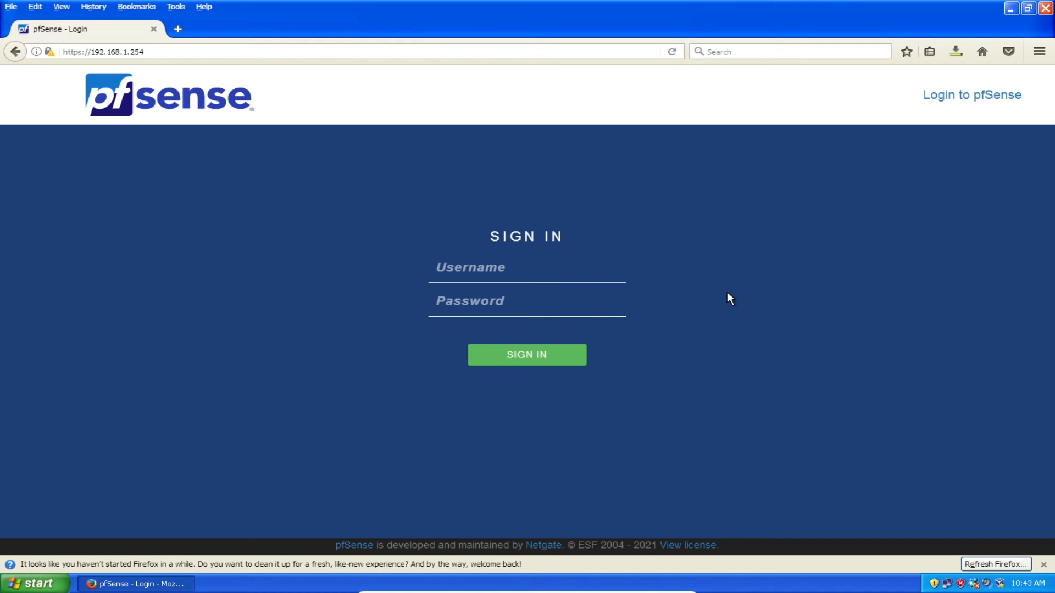
Sign in to pfSense as admin with the administrator password
text(admin)
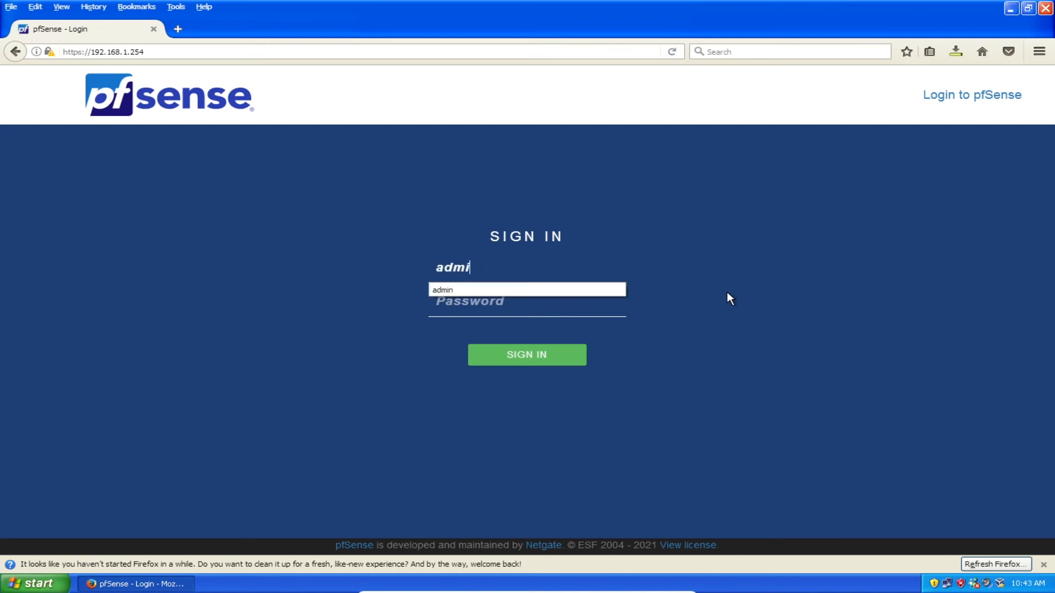
key(Tab)
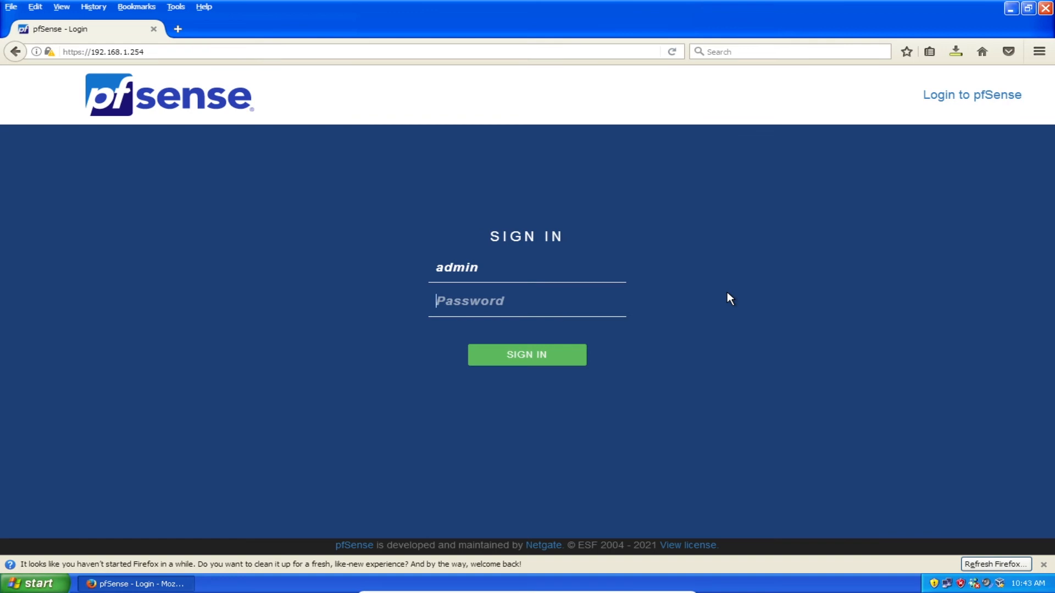
text(pfsens)
key(BackSpace)
key(BackSpace)
key(BackSpace)
key(BackSpace)
key(BackSpace)
key(BackSpace)
text(pfsense)
key(Return)
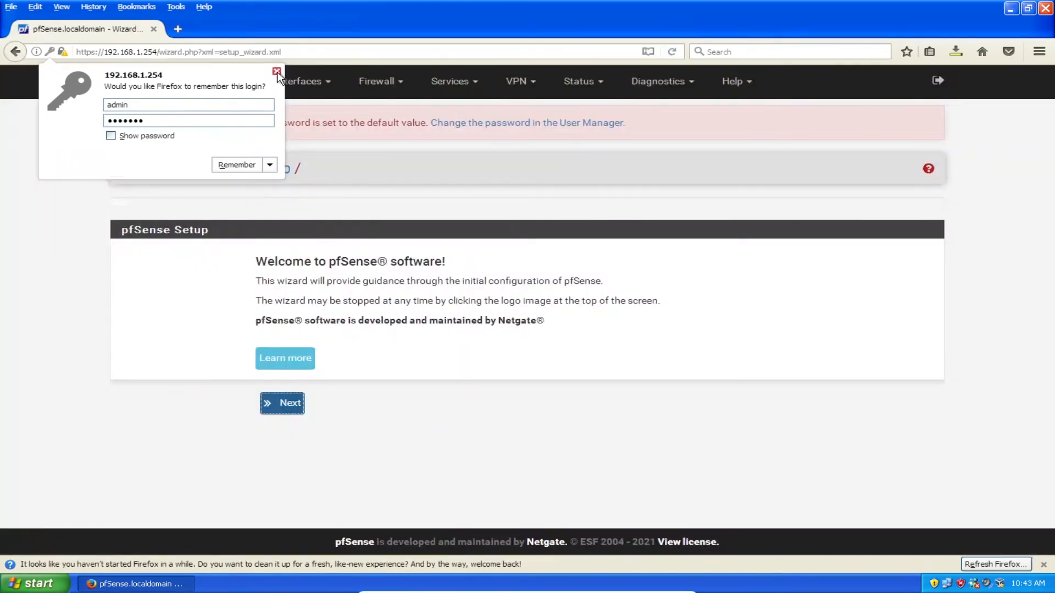
Dismiss the save-login prompt and advance the wizard to Step 2, General Information
click(277, 72)
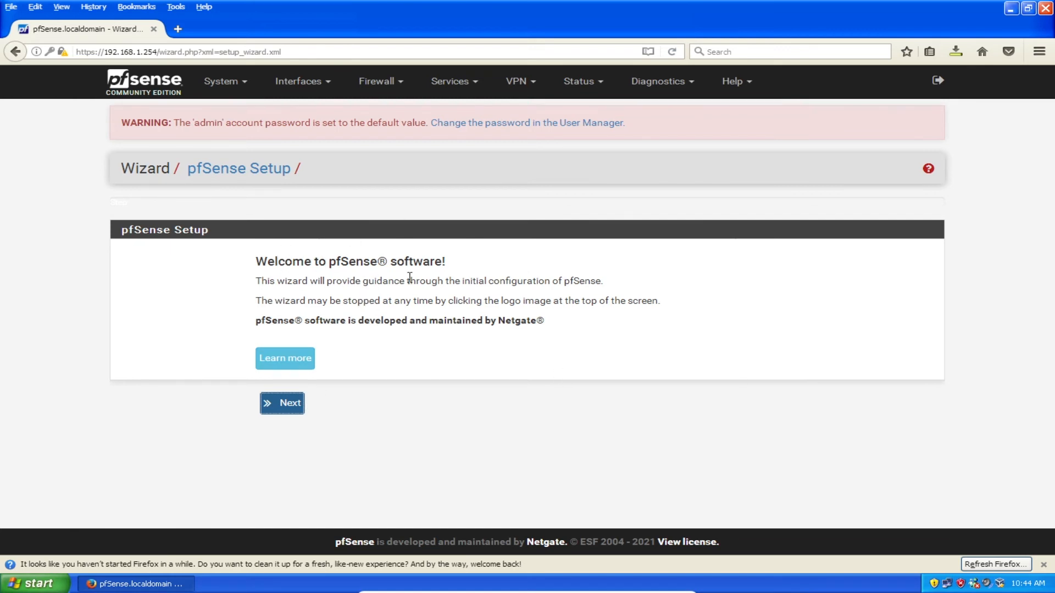
click(283, 407)
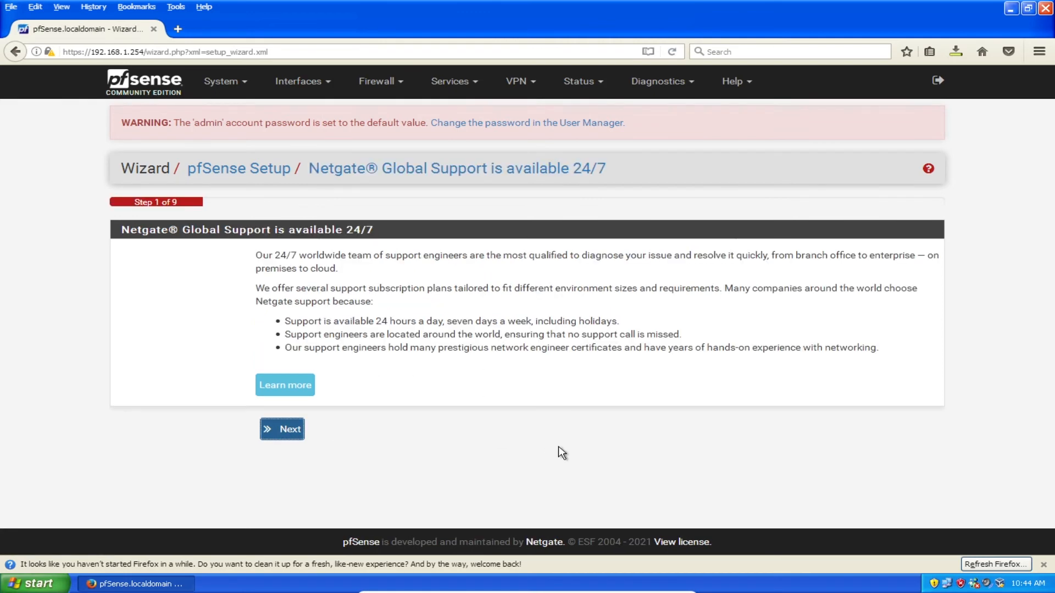
click(302, 435)
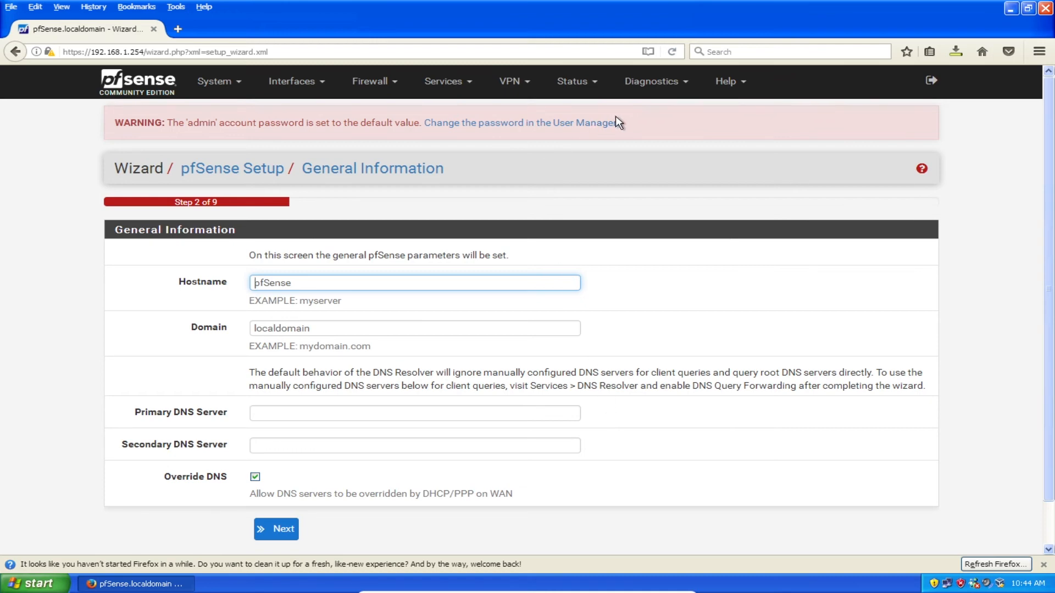
Open the Status Dashboard in a new tab, accept its trademark notice, and return to the Wizard tab
click(728, 82)
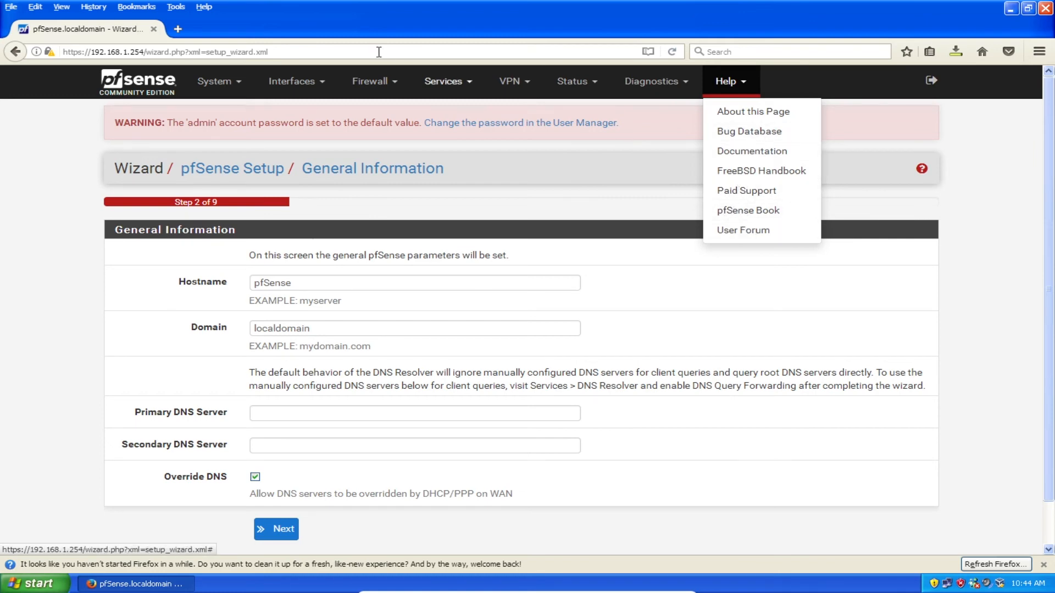
middle_click(137, 83)
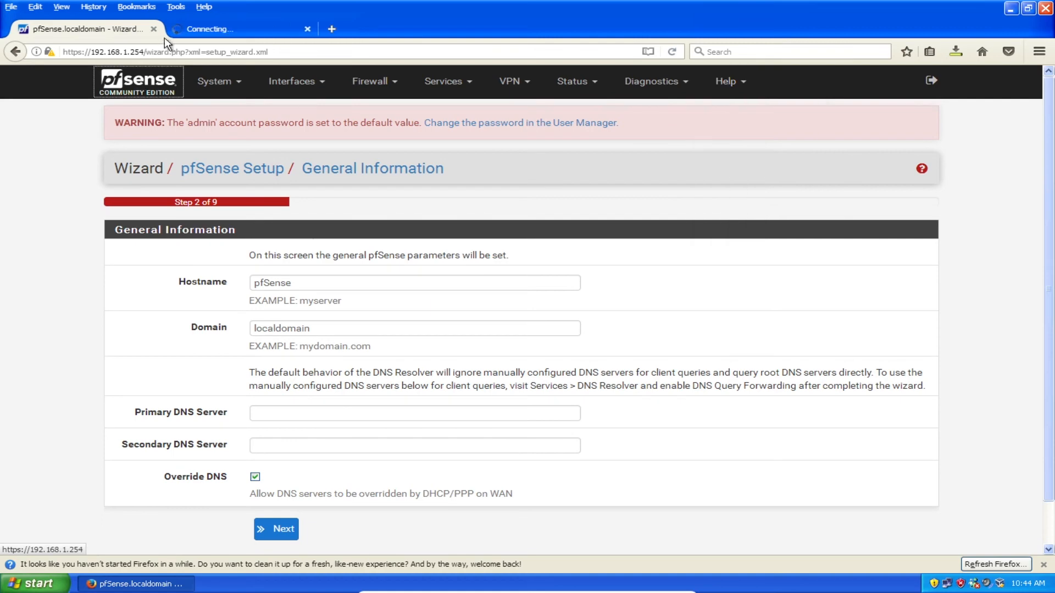
click(187, 32)
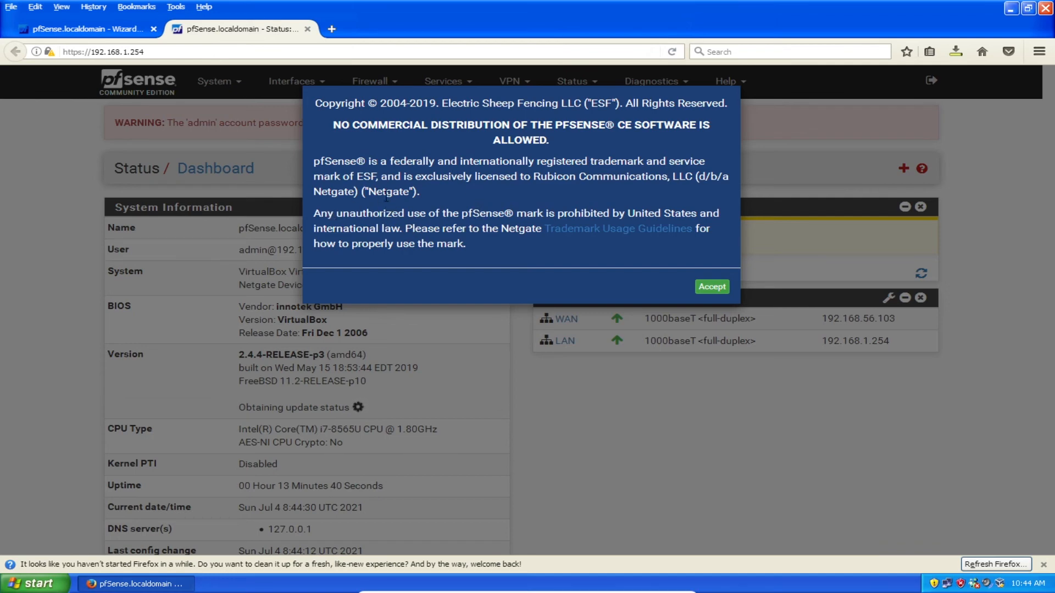
click(714, 289)
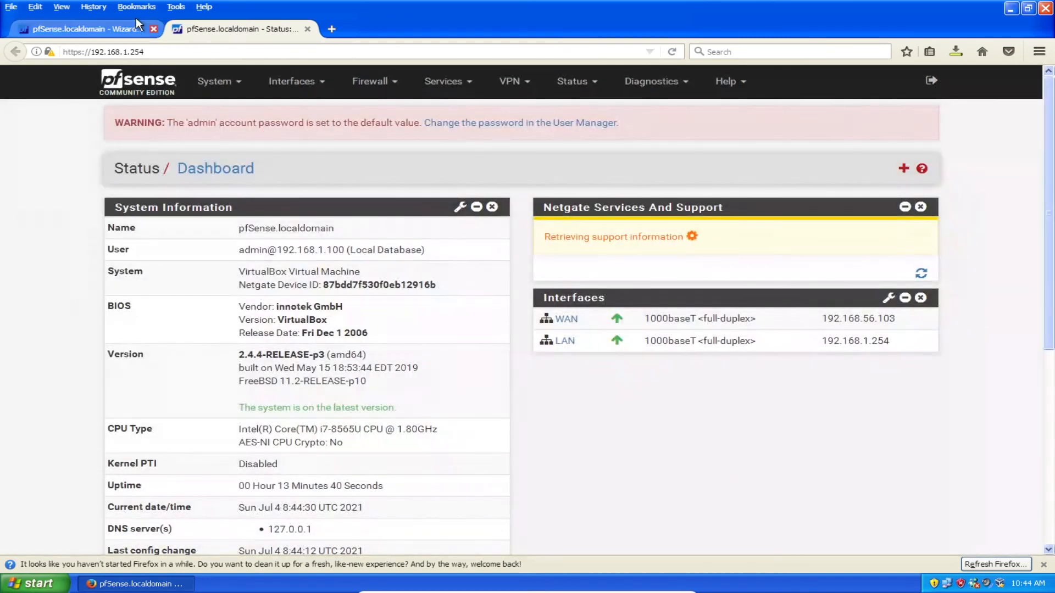
click(114, 30)
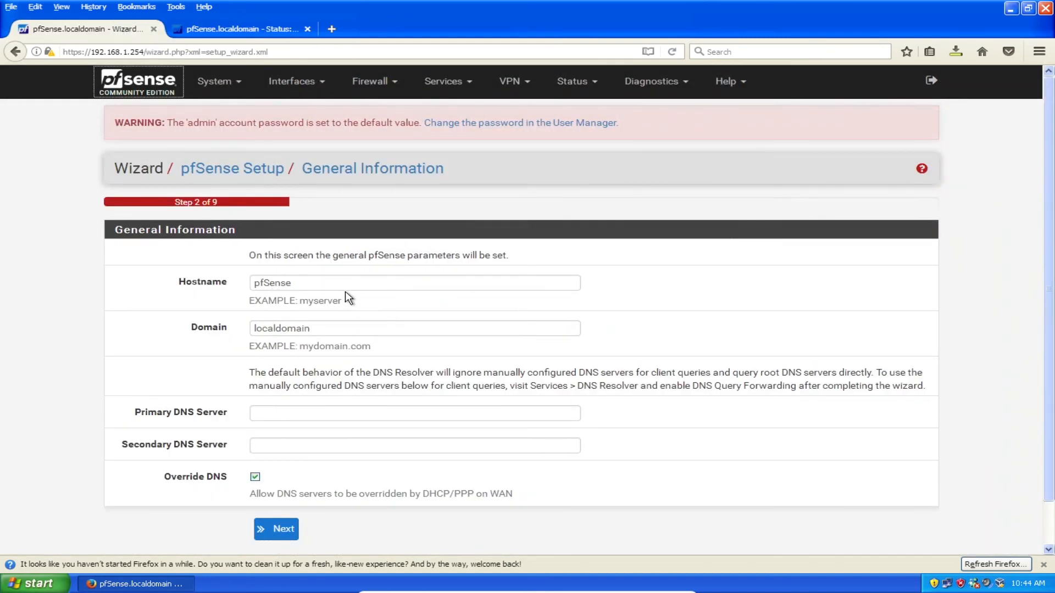
Replace domain localdomain with ce.com, set primary DNS 8.8.8.8, and submit
double_click(344, 284)
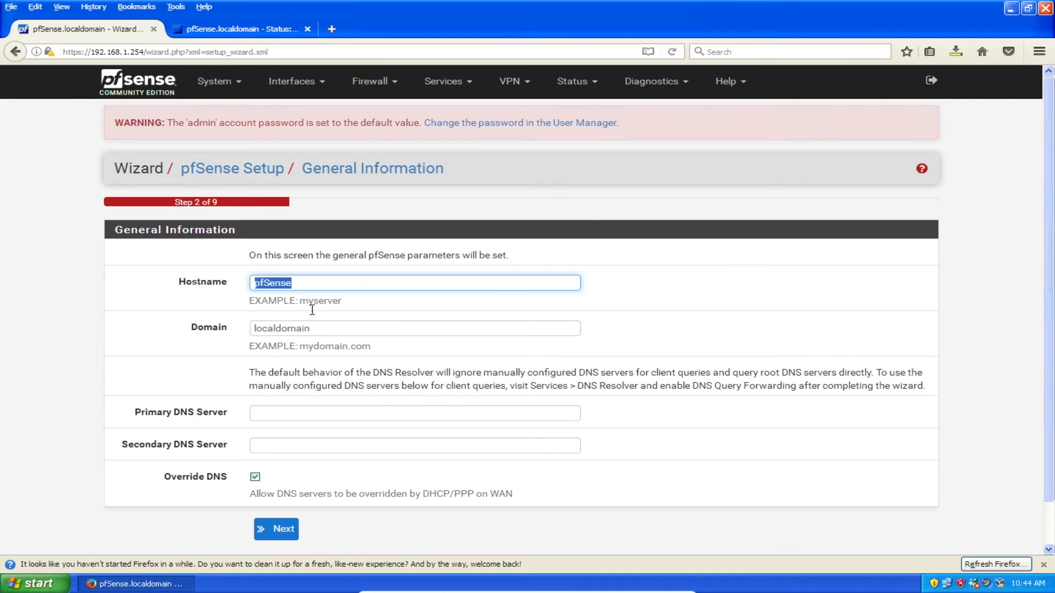
click(333, 331)
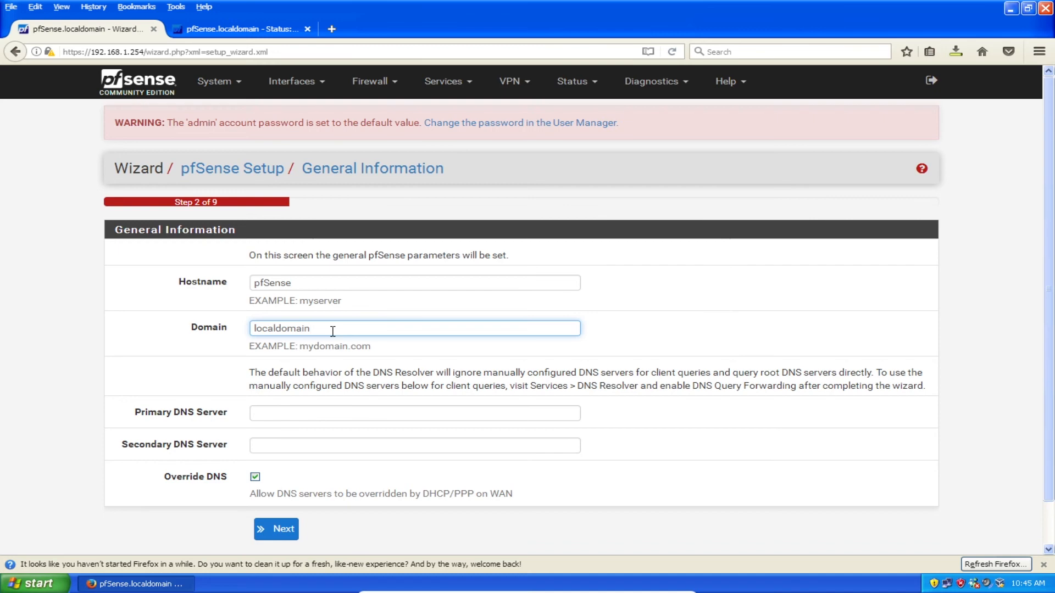
key(BackSpace)
key(BackSpace)
key(BackSpace)
key(BackSpace)
key(BackSpace)
key(BackSpace)
key(BackSpace)
key(BackSpace)
key(BackSpace)
key(BackSpace)
key(BackSpace)
text(ce.com)
click(316, 409)
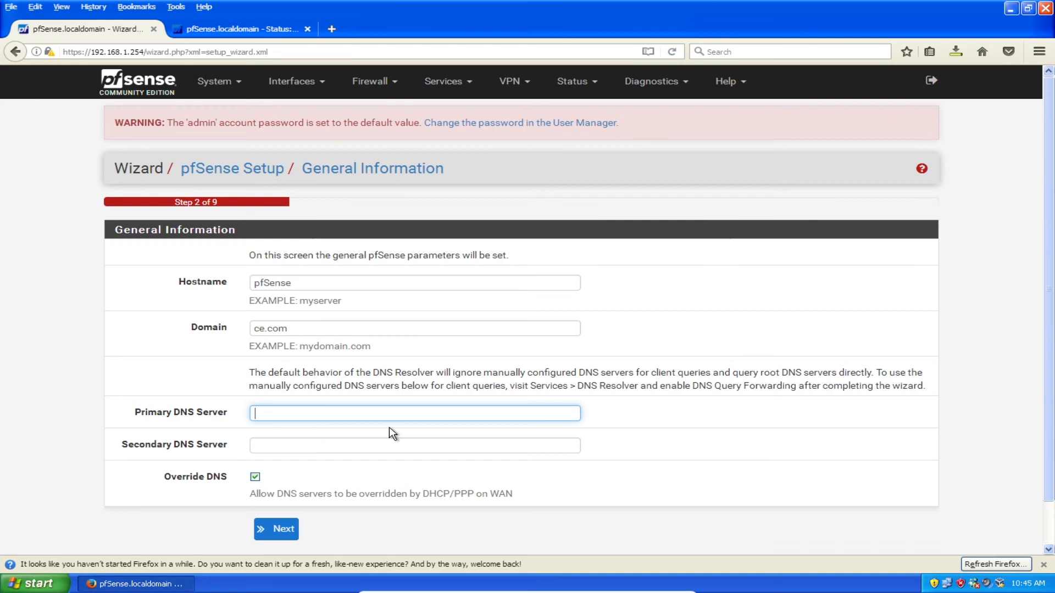
text(8.8.8.8)
click(274, 528)
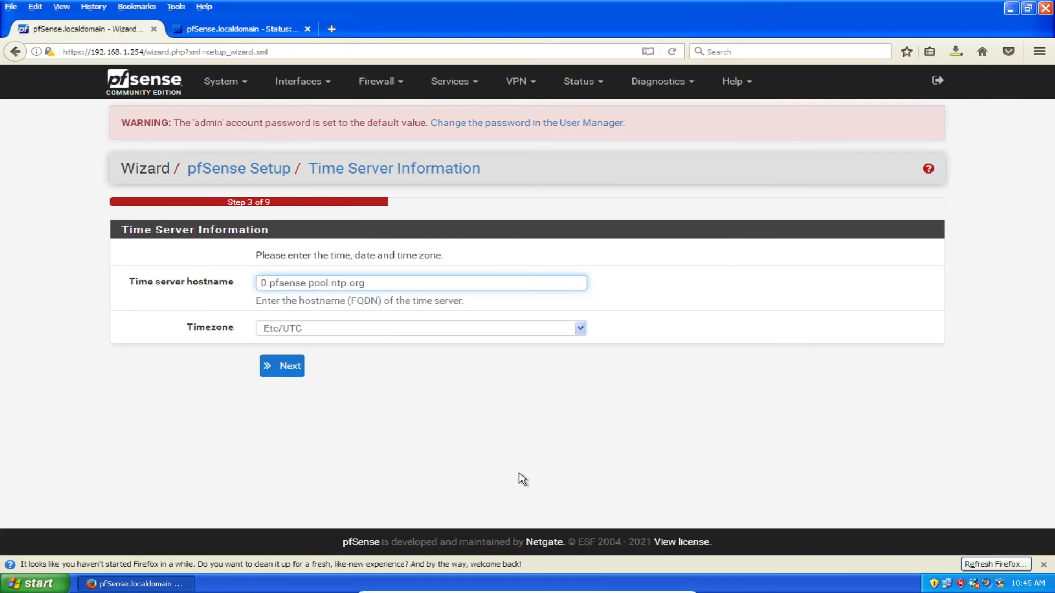
Set the timezone to Etc/Greenwich and continue to the WAN interface step
click(314, 332)
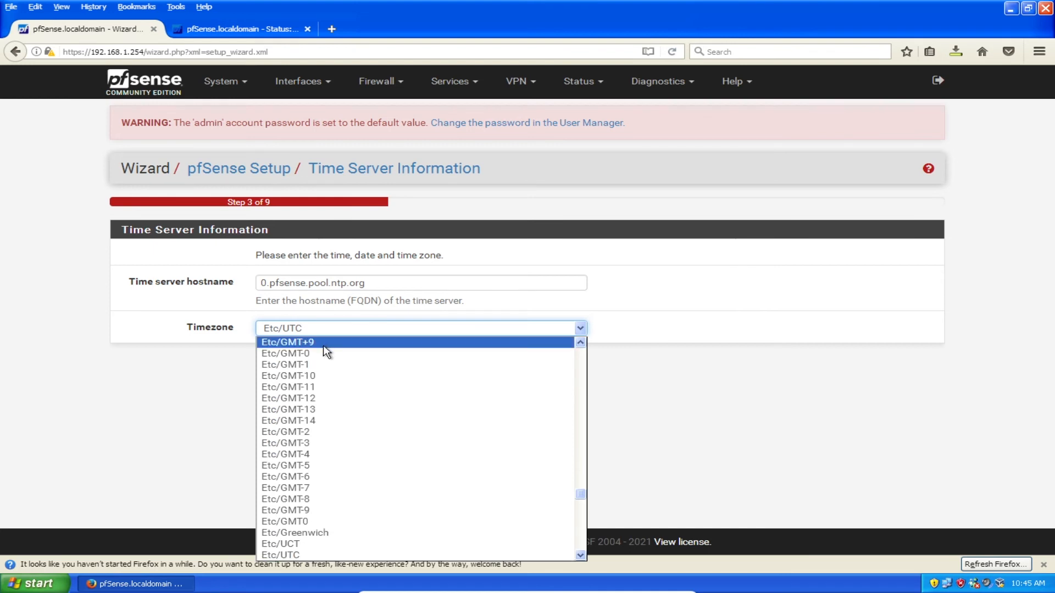
click(318, 531)
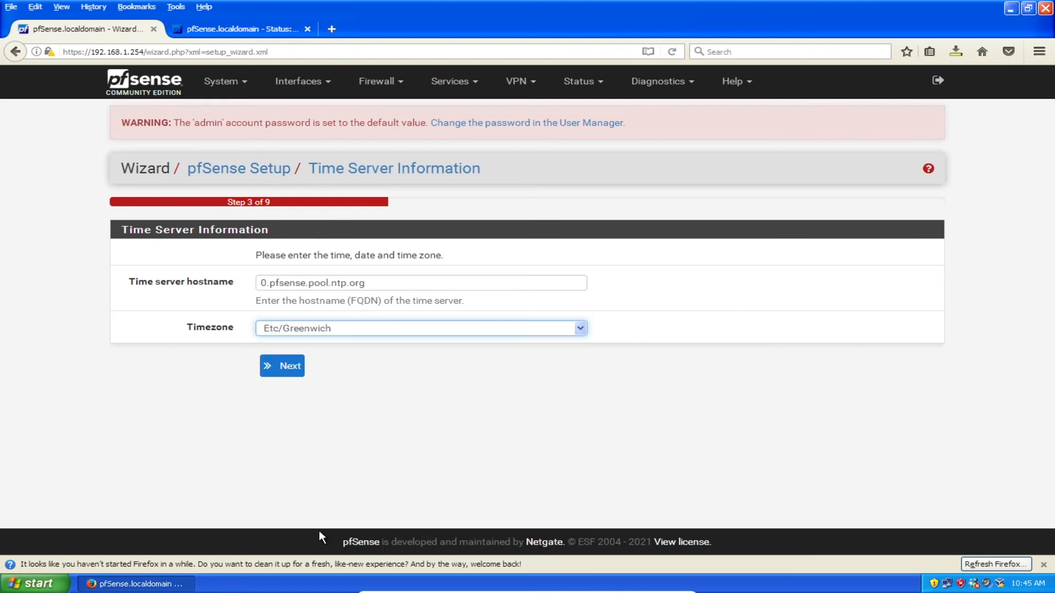
click(286, 368)
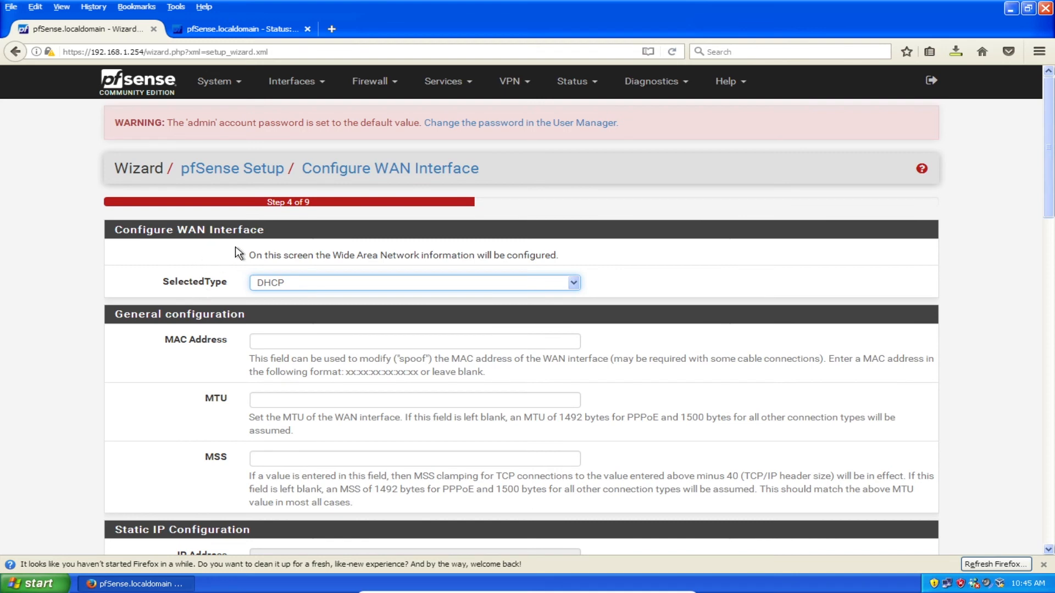
Set the WAN SelectedType to DHCP after briefly switching it to Static
click(334, 291)
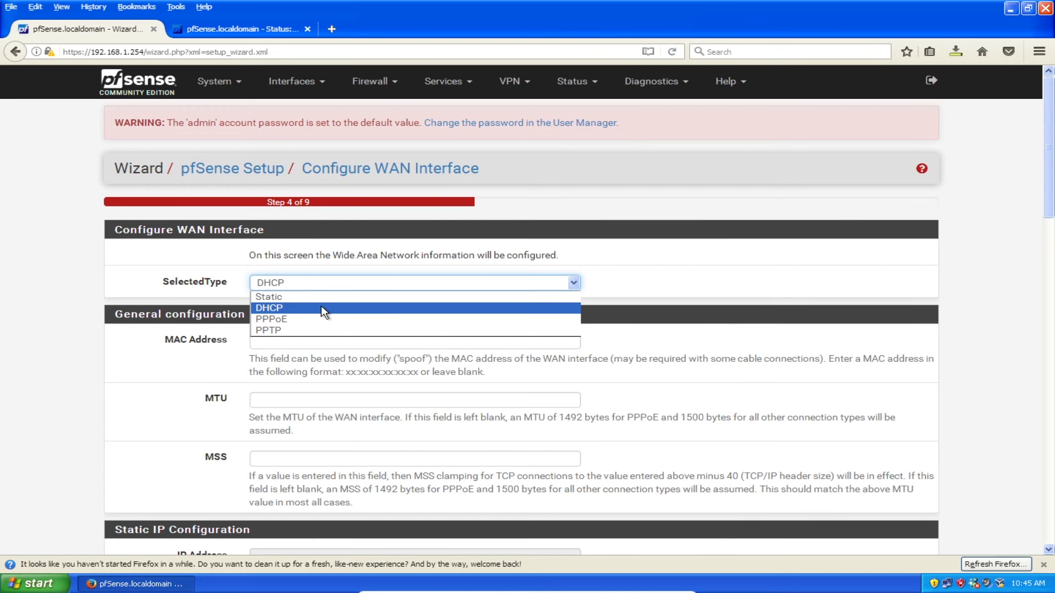
click(322, 308)
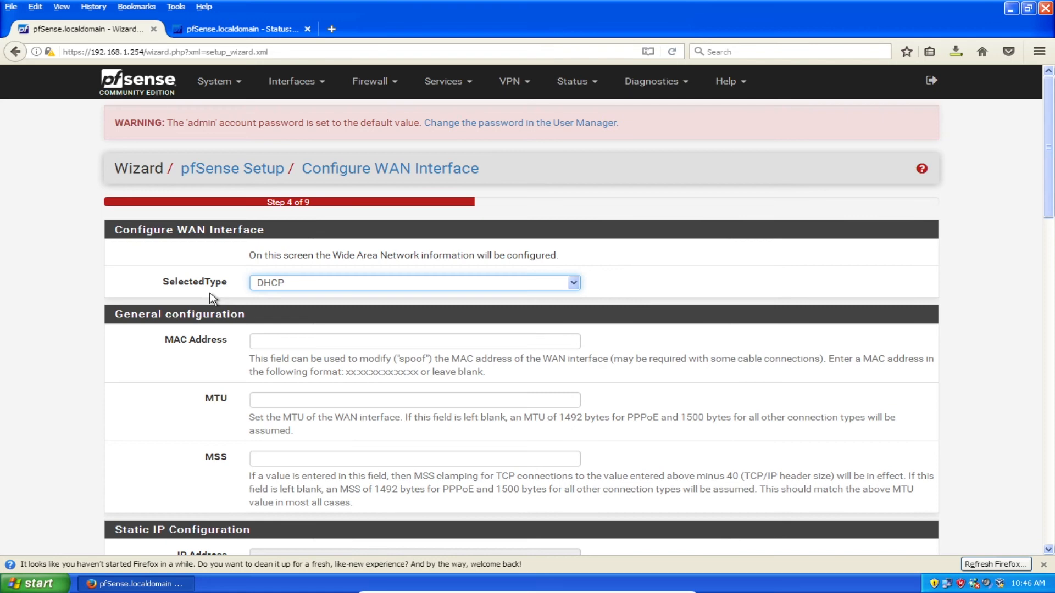
click(279, 283)
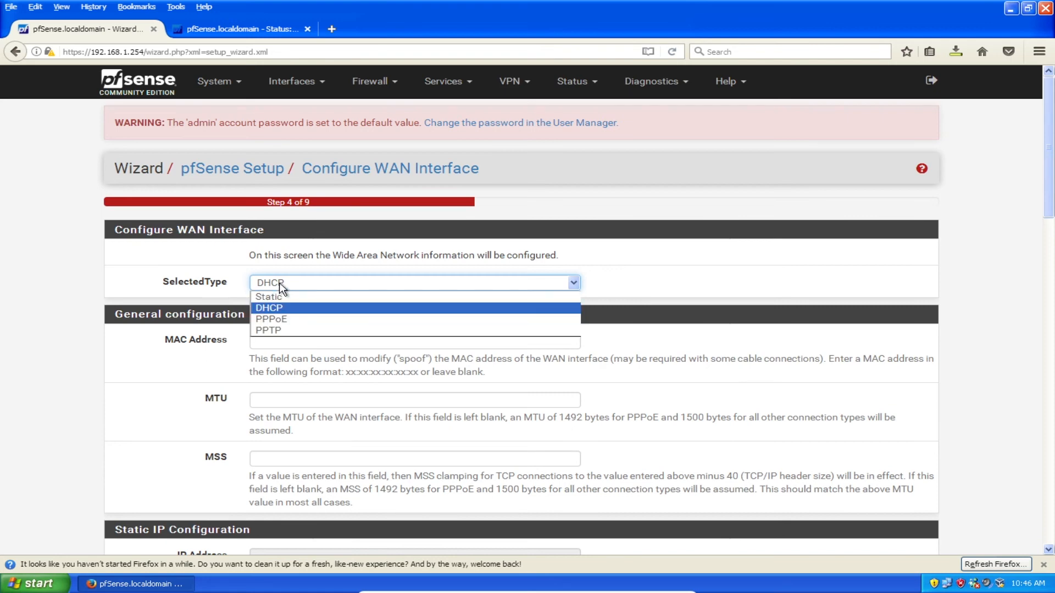
click(279, 298)
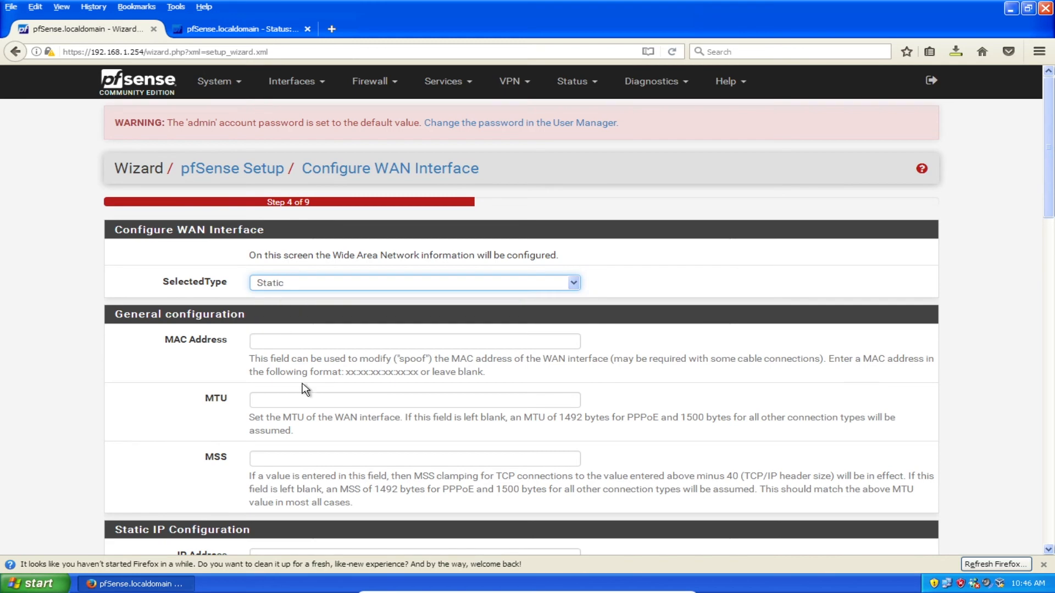
scroll(301, 386, down, 10)
scroll(293, 363, down, 3)
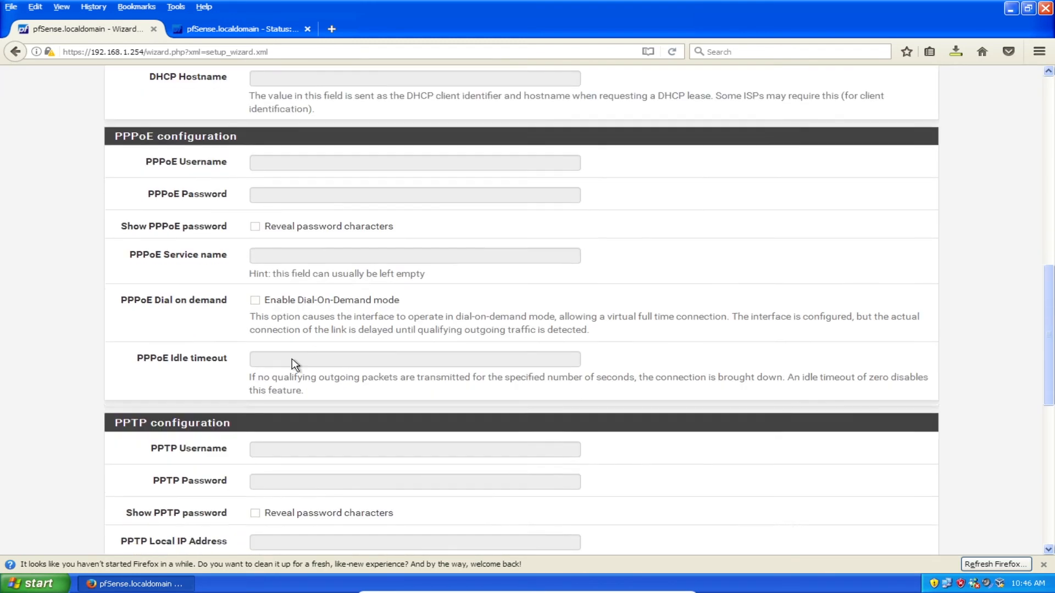
scroll(297, 352, up, 5)
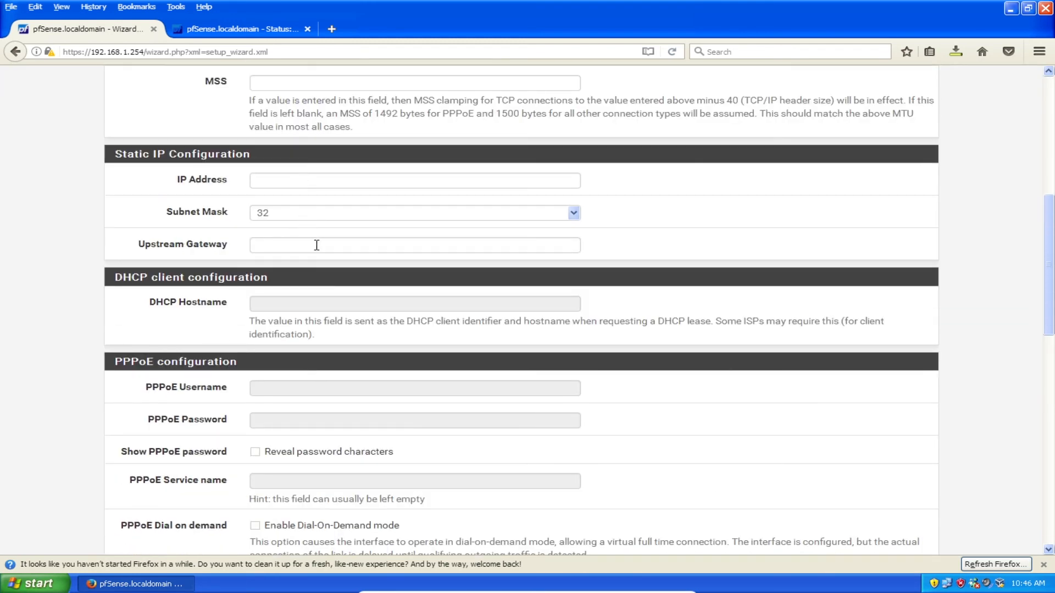
scroll(316, 245, up, 8)
click(317, 283)
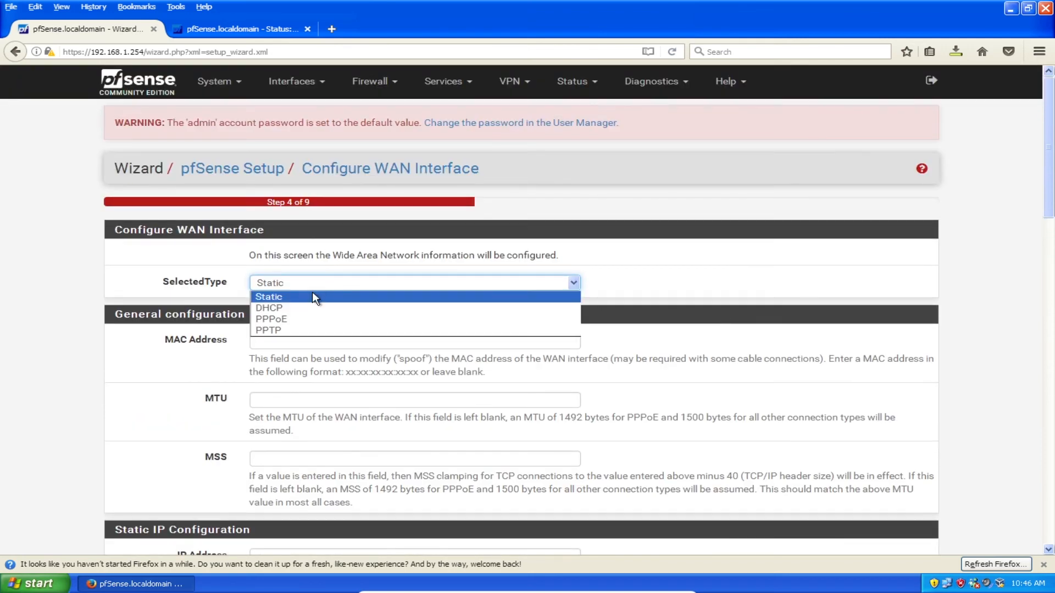
click(307, 306)
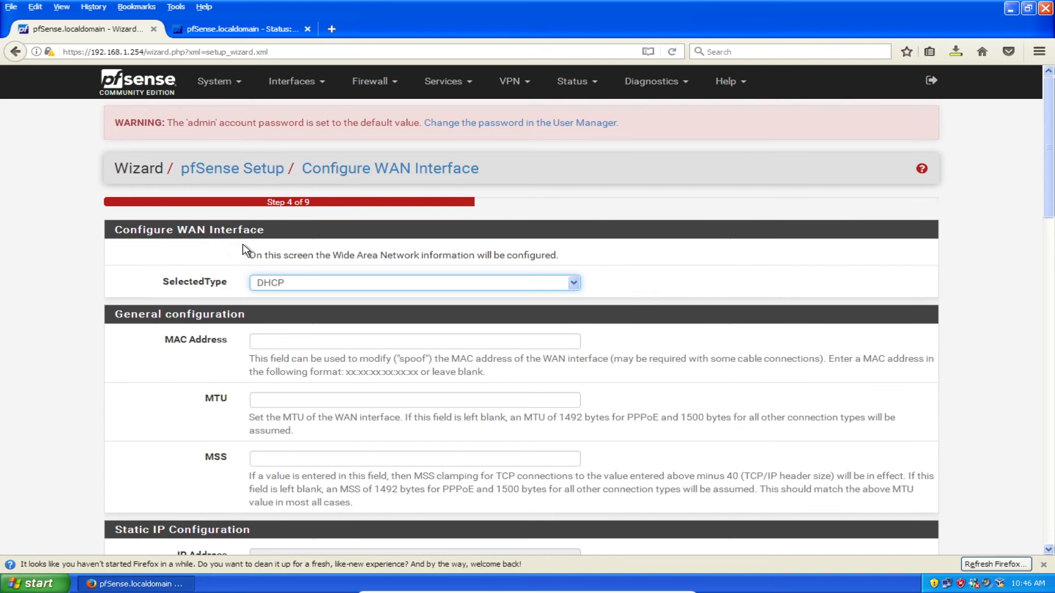
Leave RFC1918 and bogon blocking checked on the WAN page and continue to LAN setup
scroll(246, 253, down, 10)
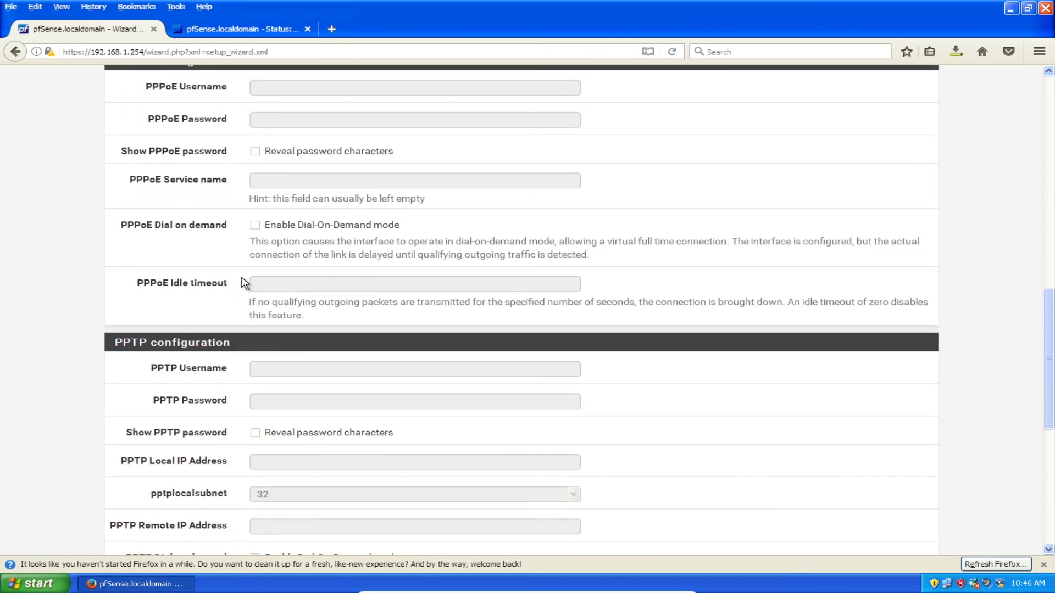
scroll(313, 139, up, 5)
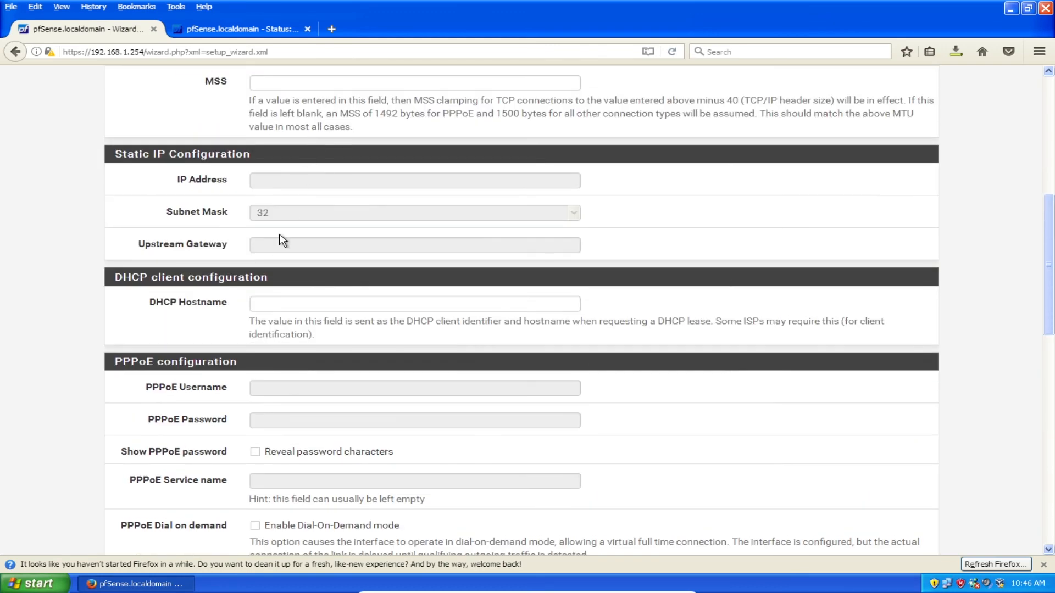
scroll(275, 247, down, 10)
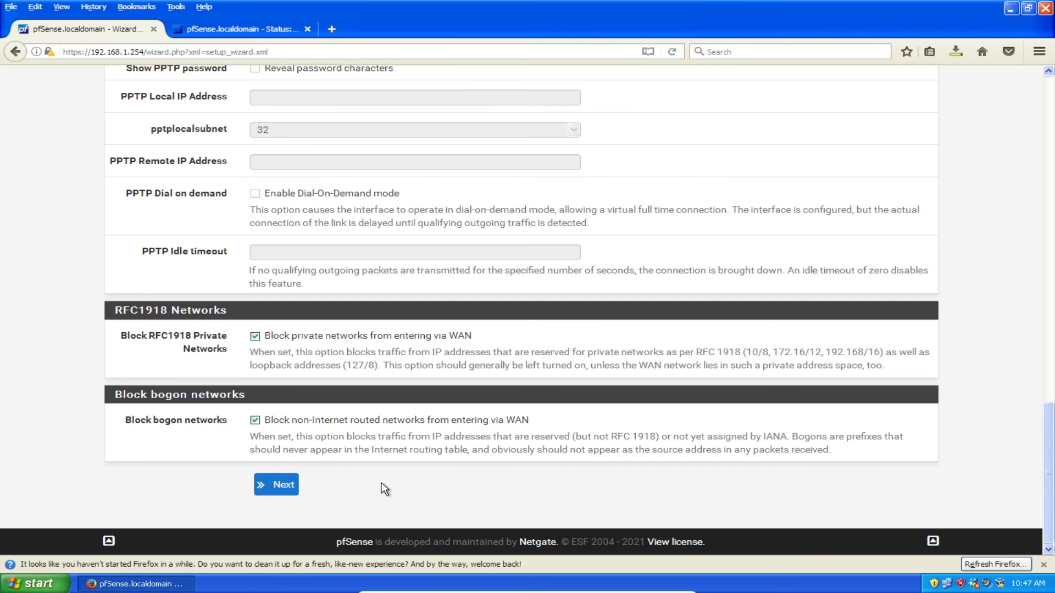
scroll(361, 231, up, 4)
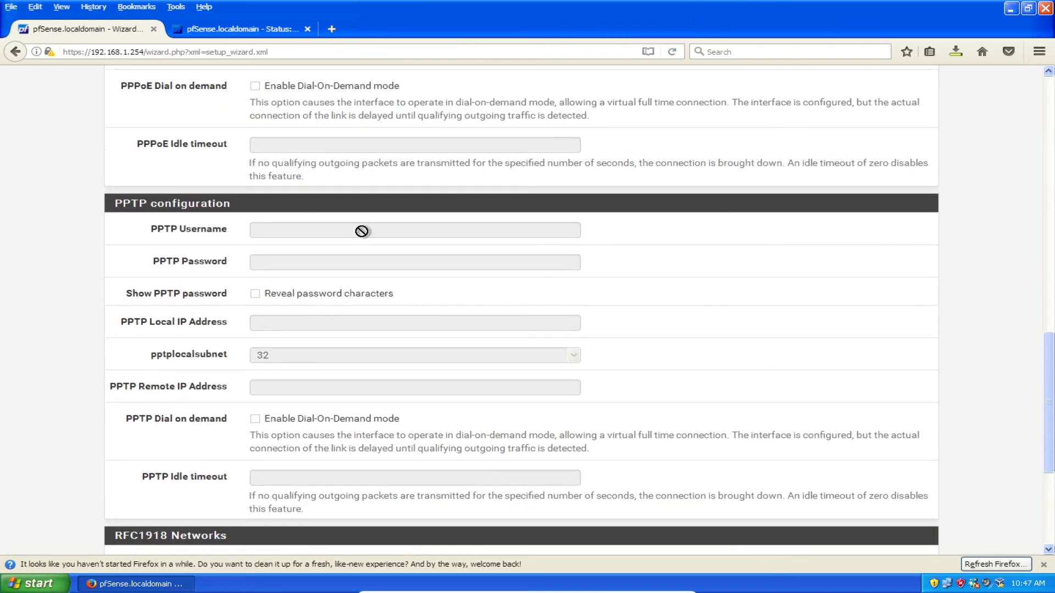
scroll(342, 236, up, 4)
scroll(362, 332, down, 7)
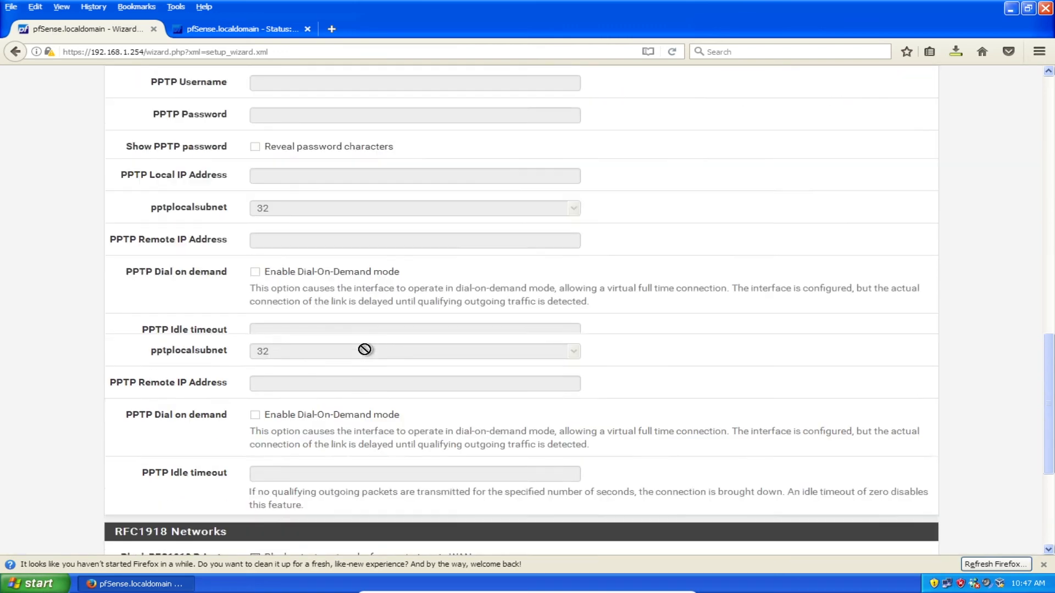
scroll(364, 349, down, 4)
click(278, 488)
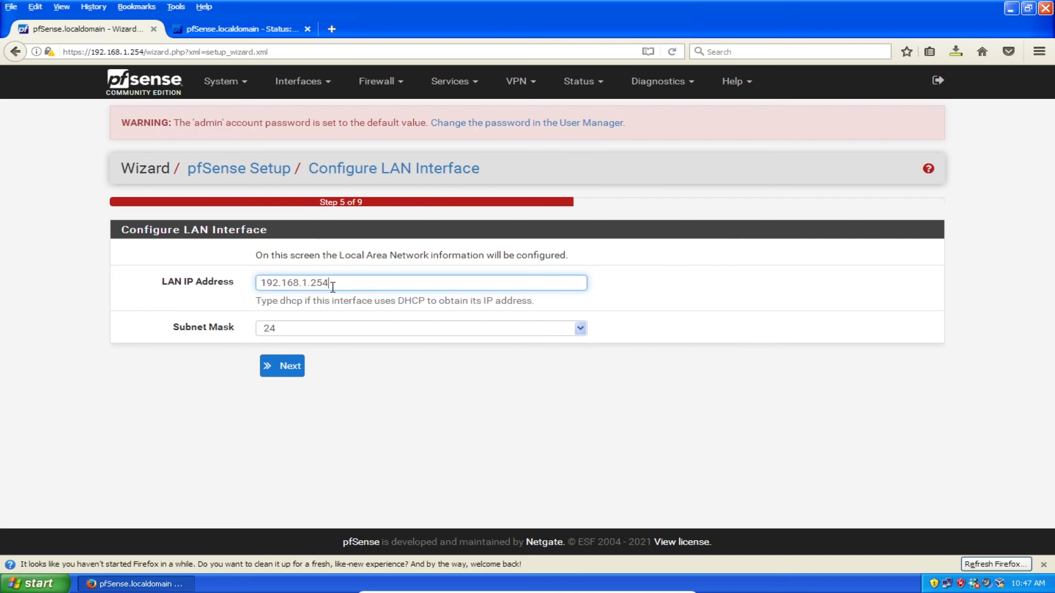
Keep LAN 192.168.1.254 with subnet mask 24 and continue to the admin password step
click(330, 329)
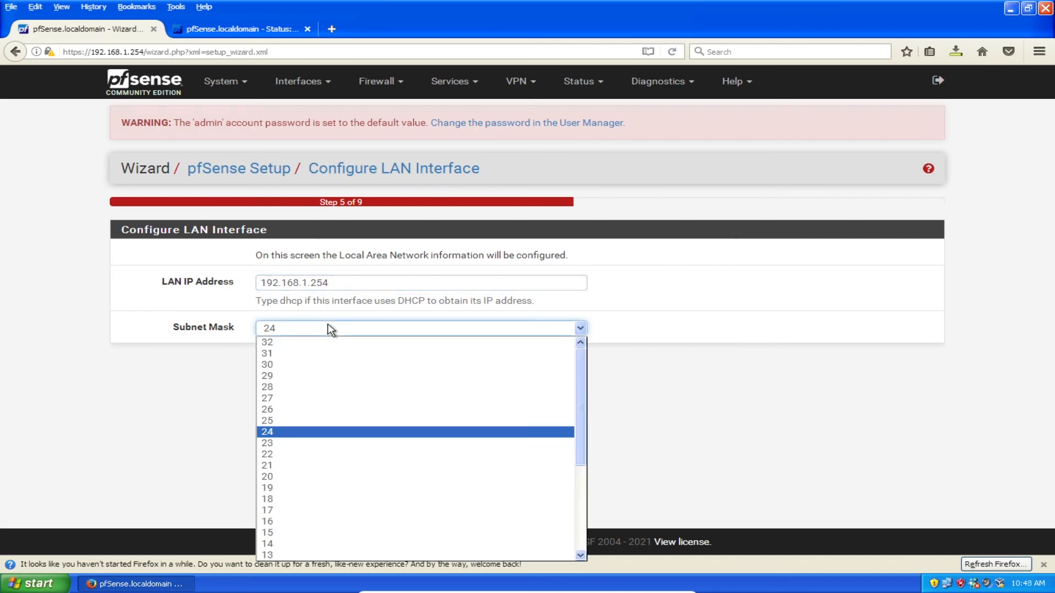
scroll(586, 388, down, 1)
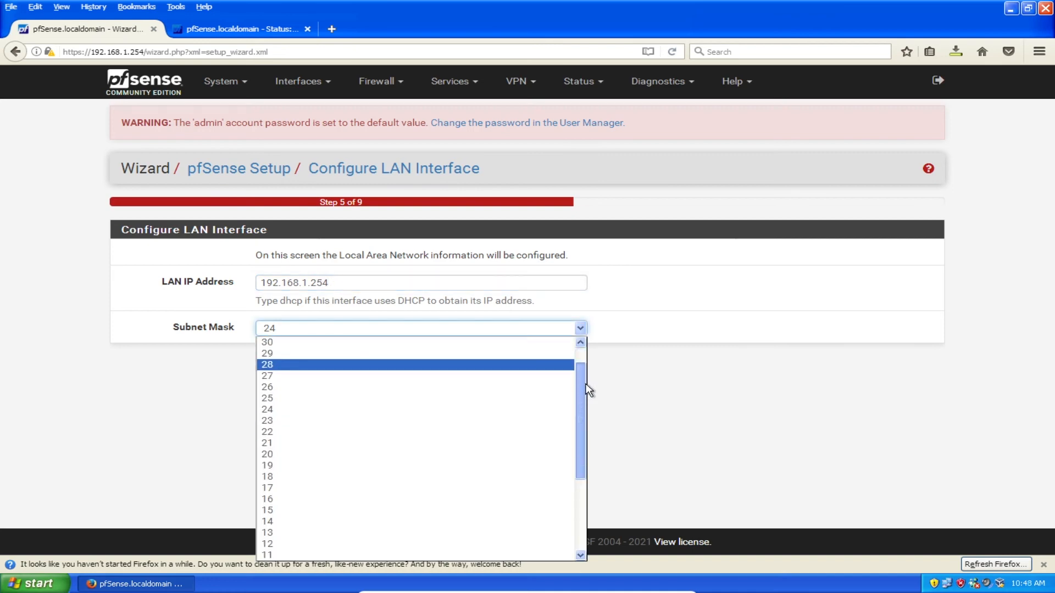
drag(583, 371, 578, 547)
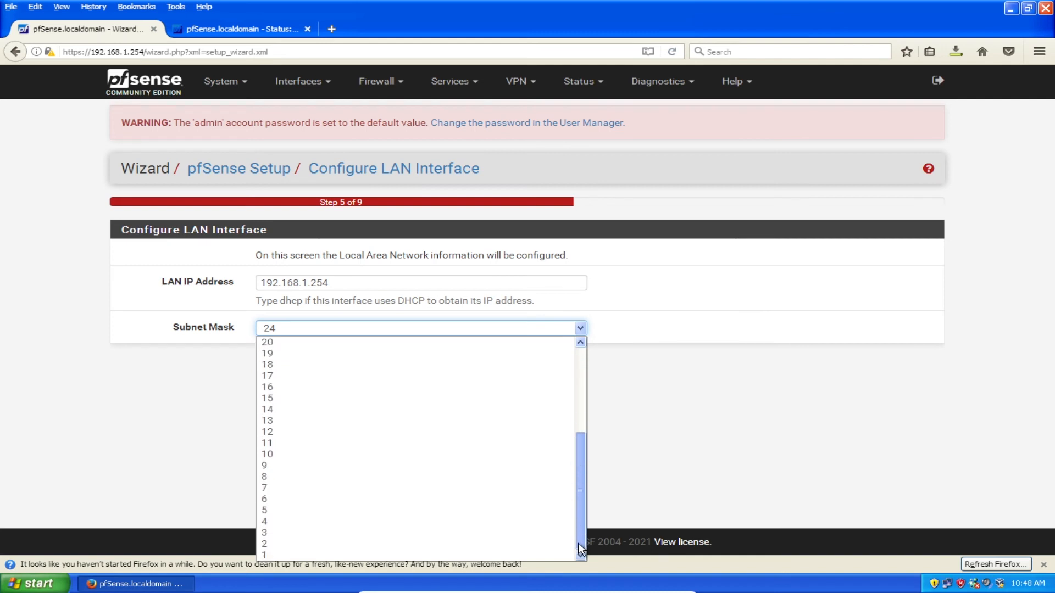
click(790, 397)
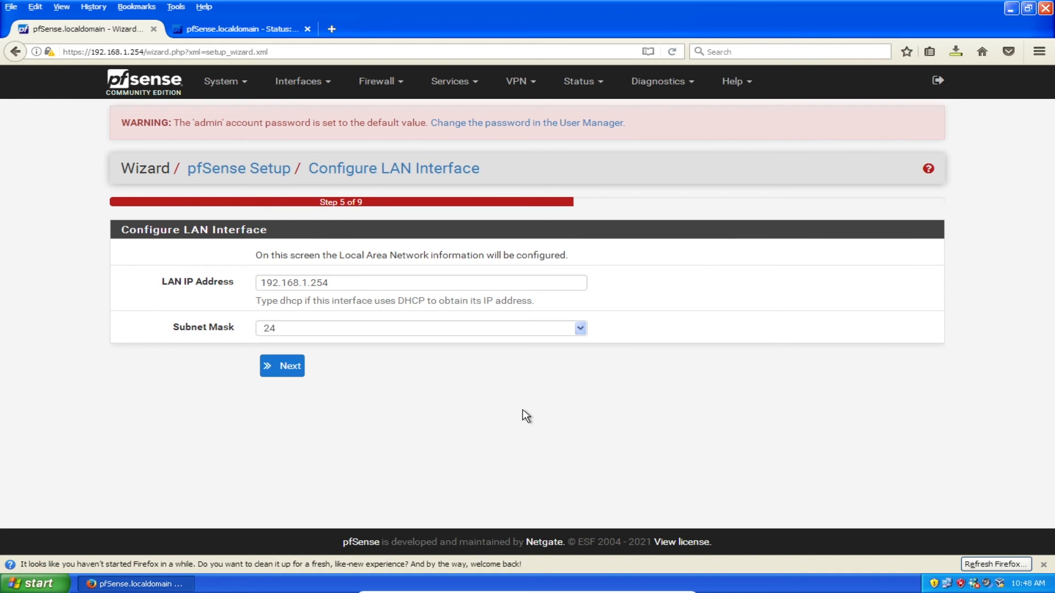
click(536, 331)
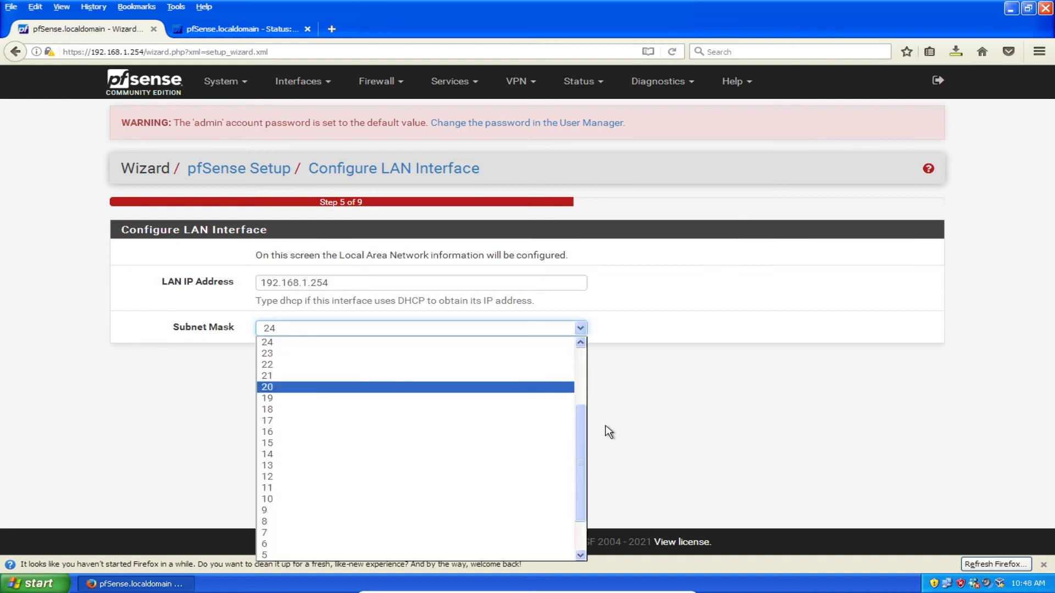
click(649, 411)
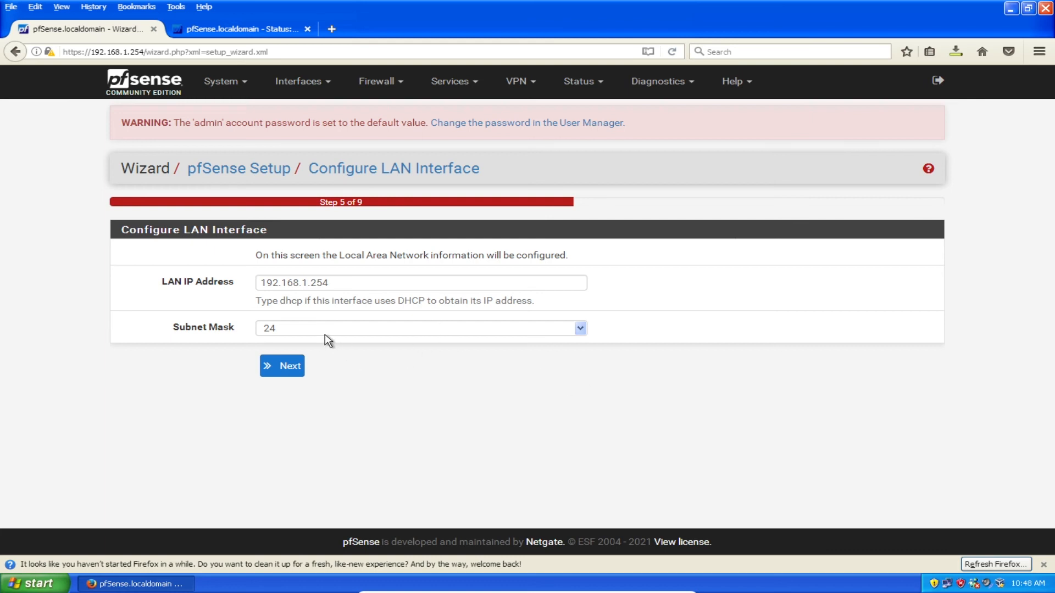
click(288, 371)
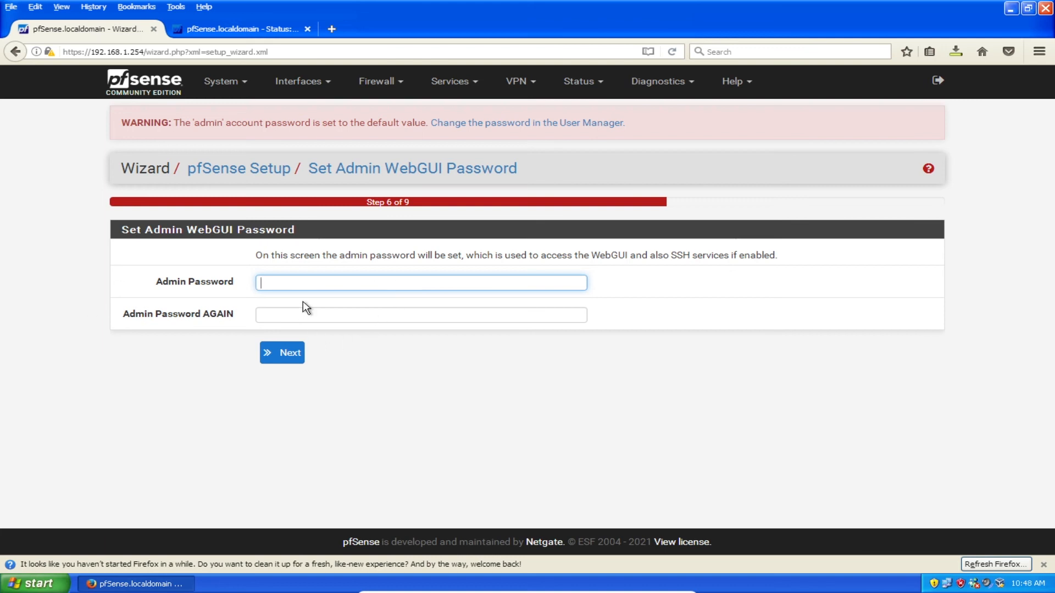
Skip the admin password change and reload pfSense to complete the wizard
click(300, 357)
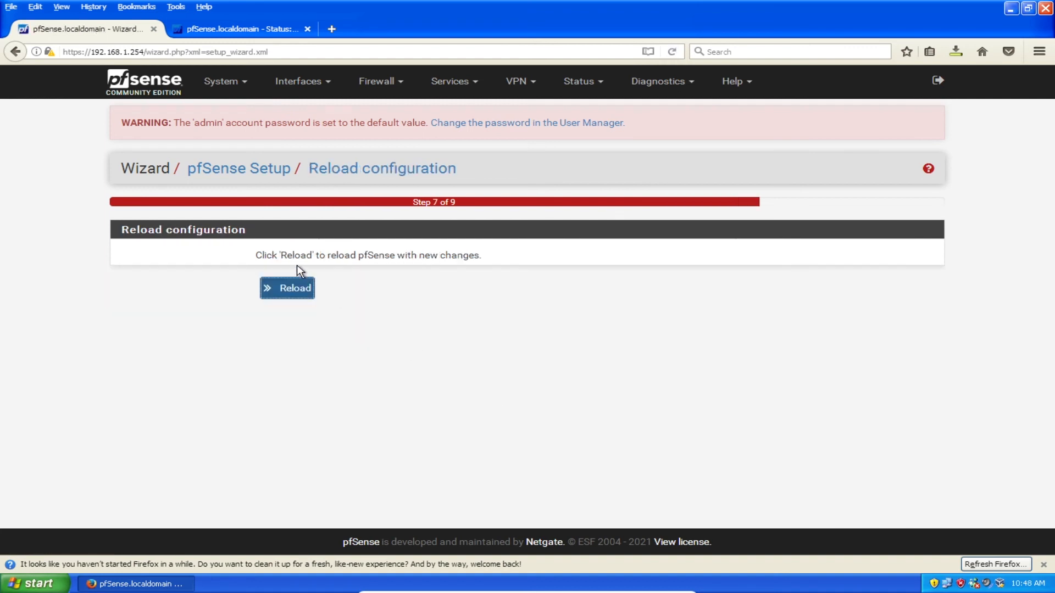
click(282, 289)
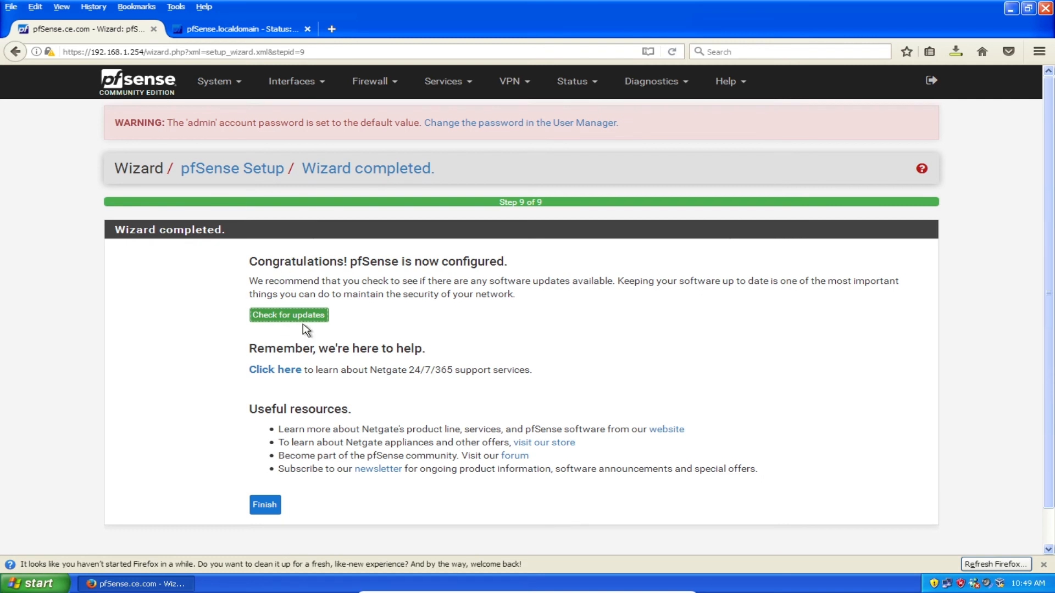
Finish the setup wizard, accept the copyright notice, and go to the admin user's password page
scroll(291, 520, down, 1)
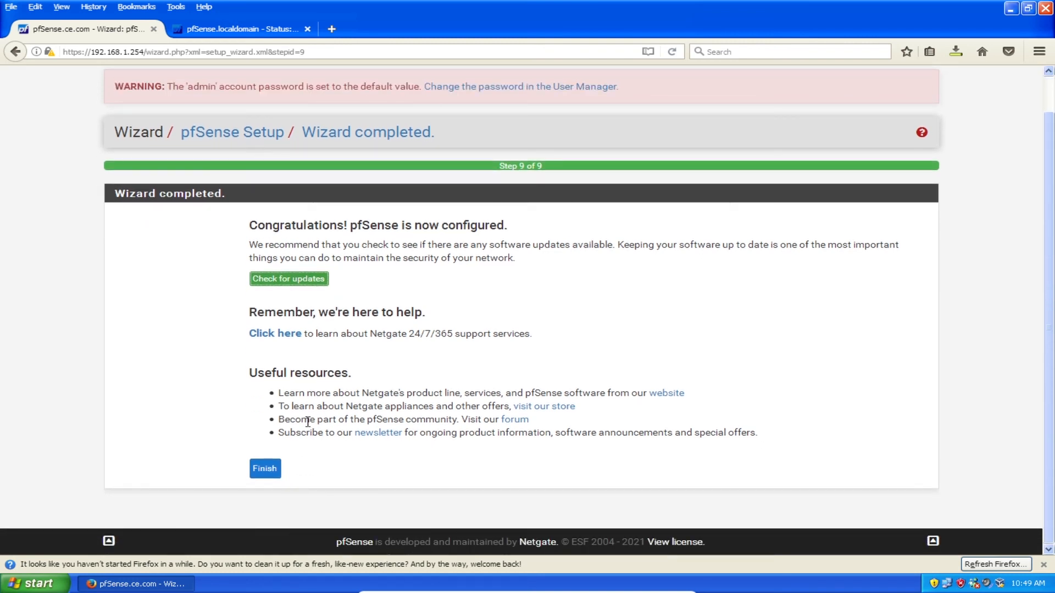
click(260, 472)
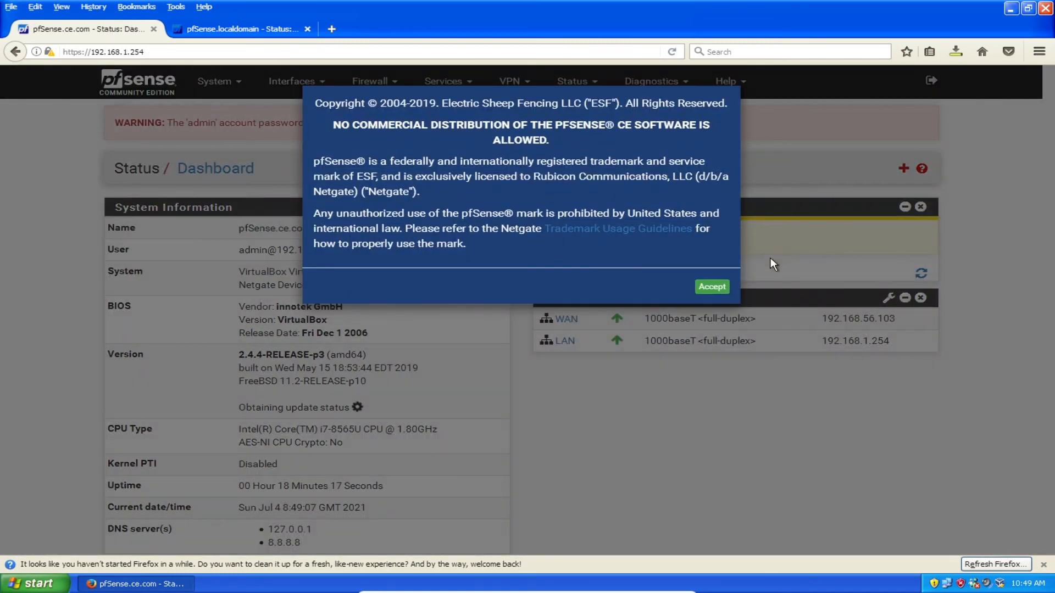
click(720, 285)
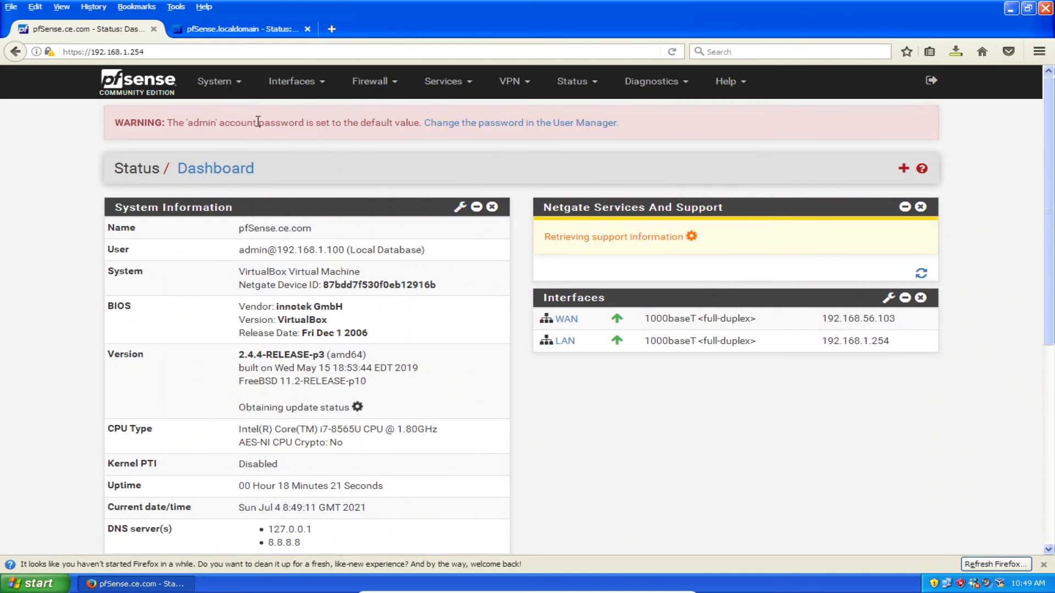
click(473, 124)
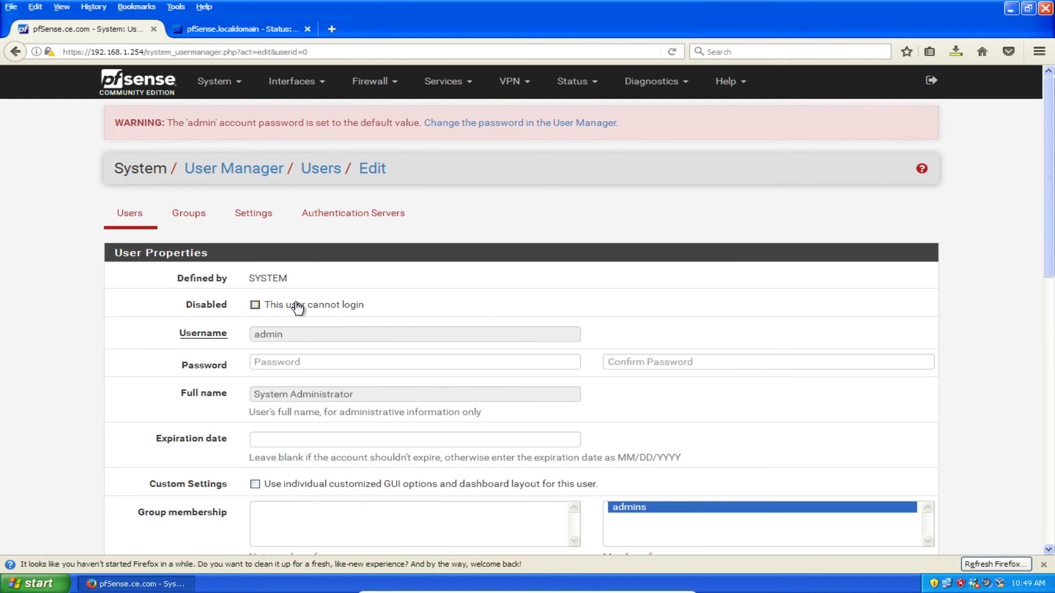
Enter and confirm a new admin password, save it, and let Firefox remember the login
click(308, 362)
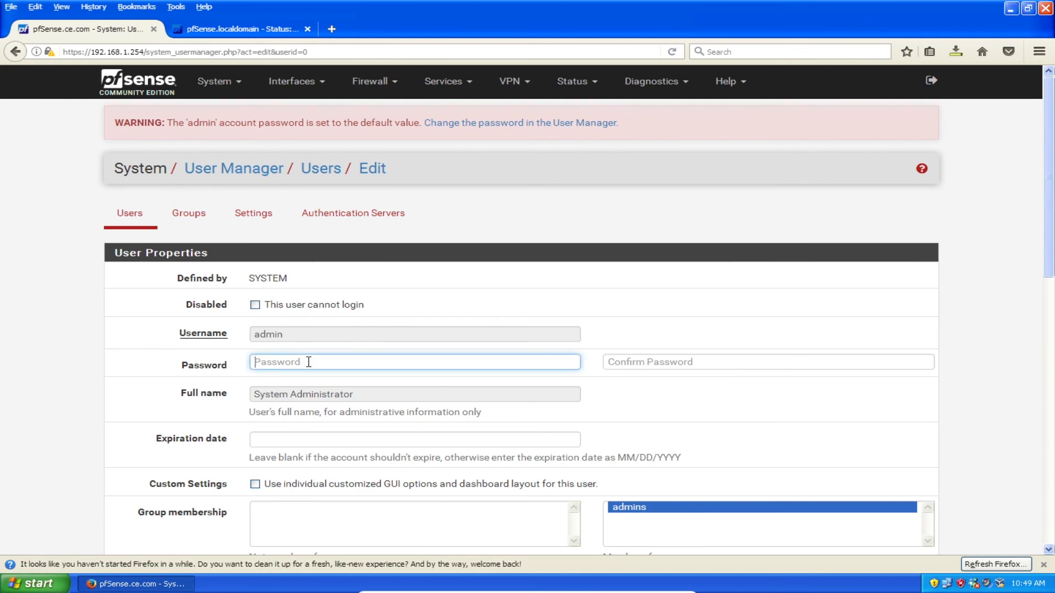
text(********)
key(Tab)
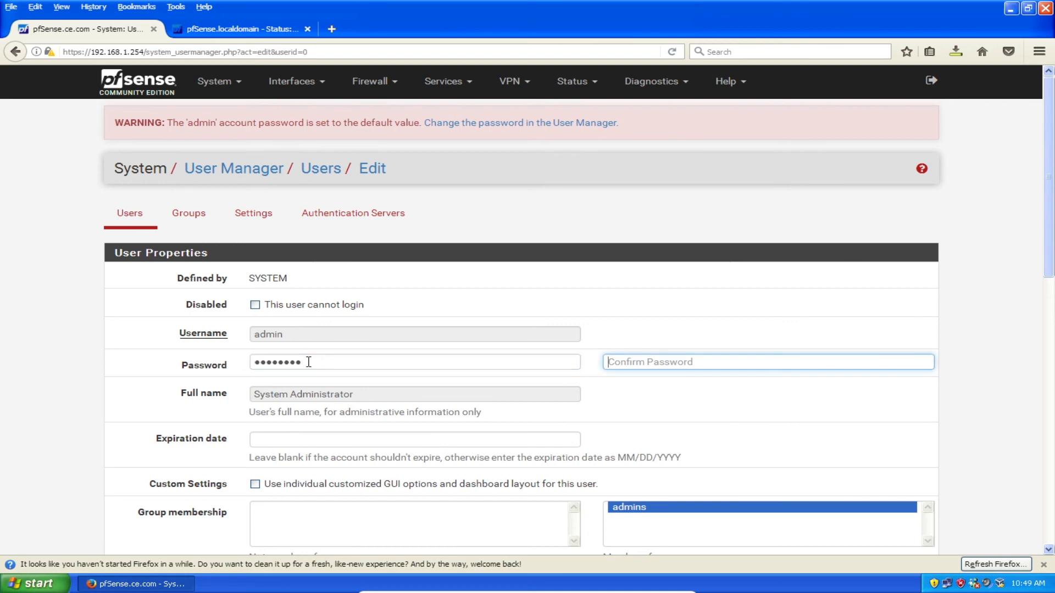
text(********)
scroll(503, 397, down, 5)
scroll(515, 384, down, 8)
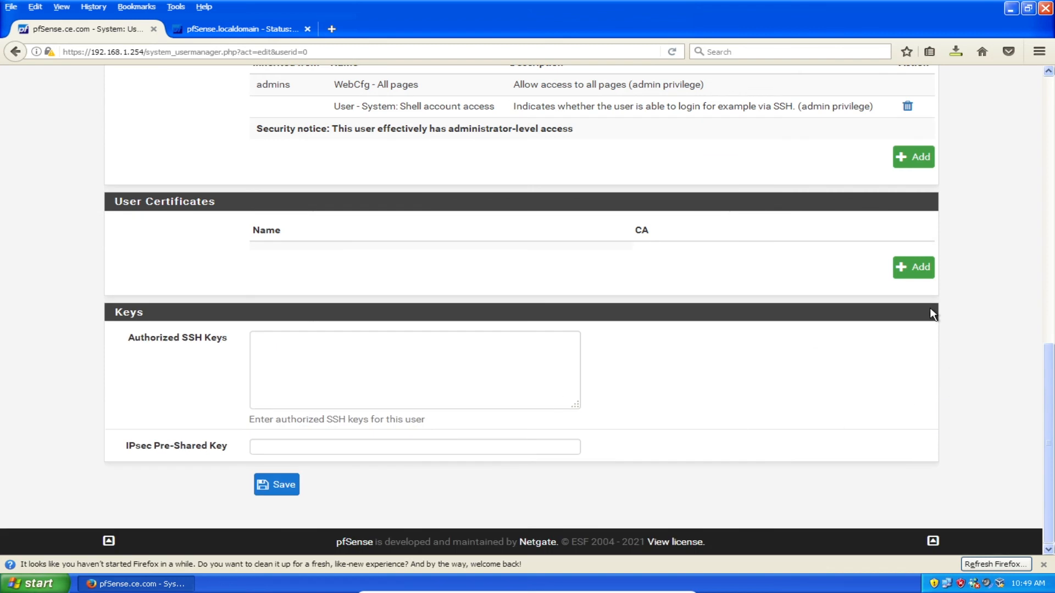
click(287, 486)
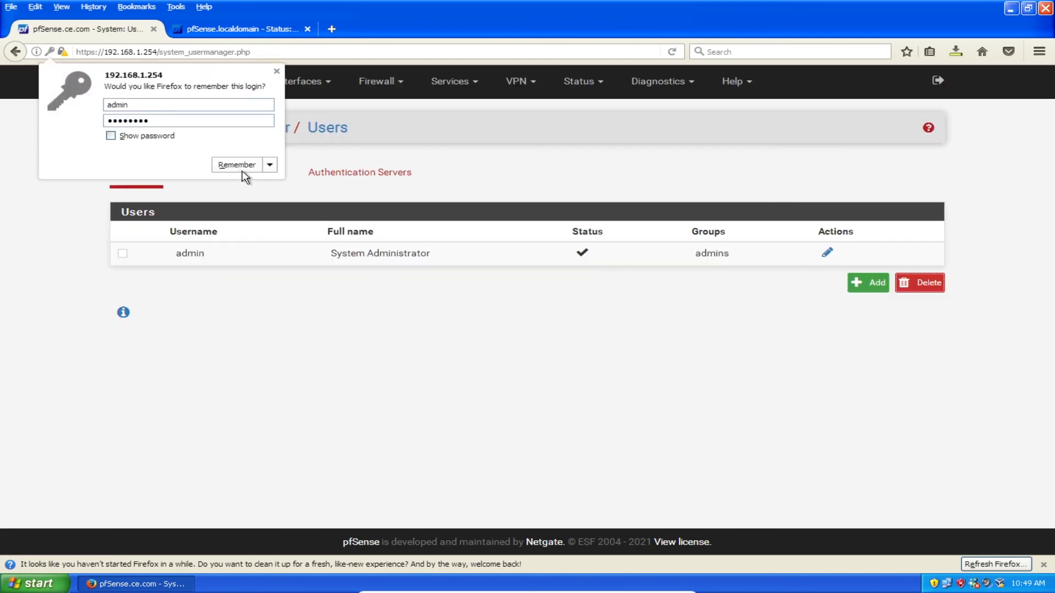
click(242, 165)
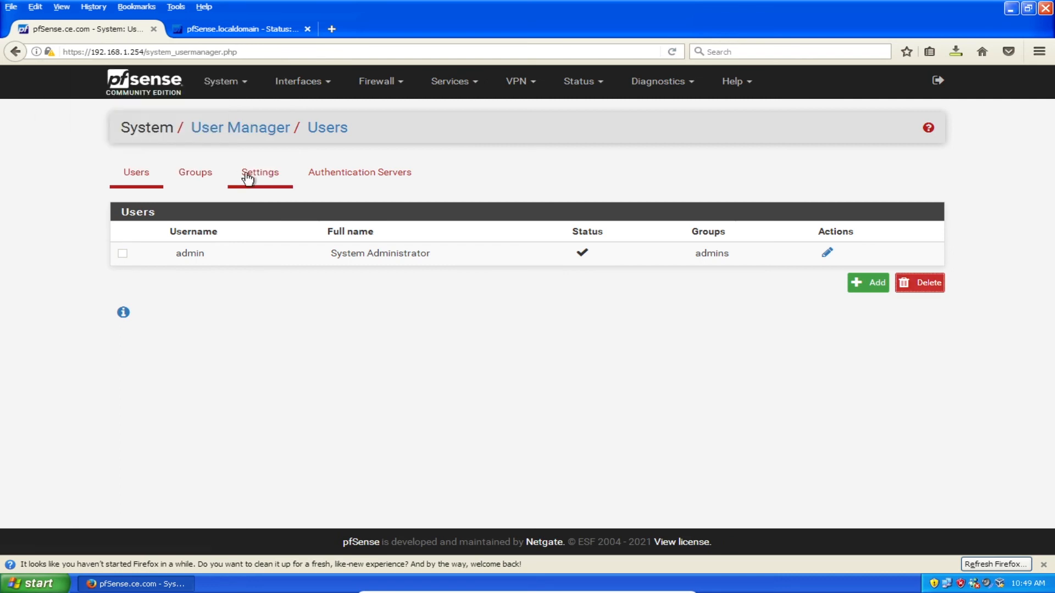
click(167, 89)
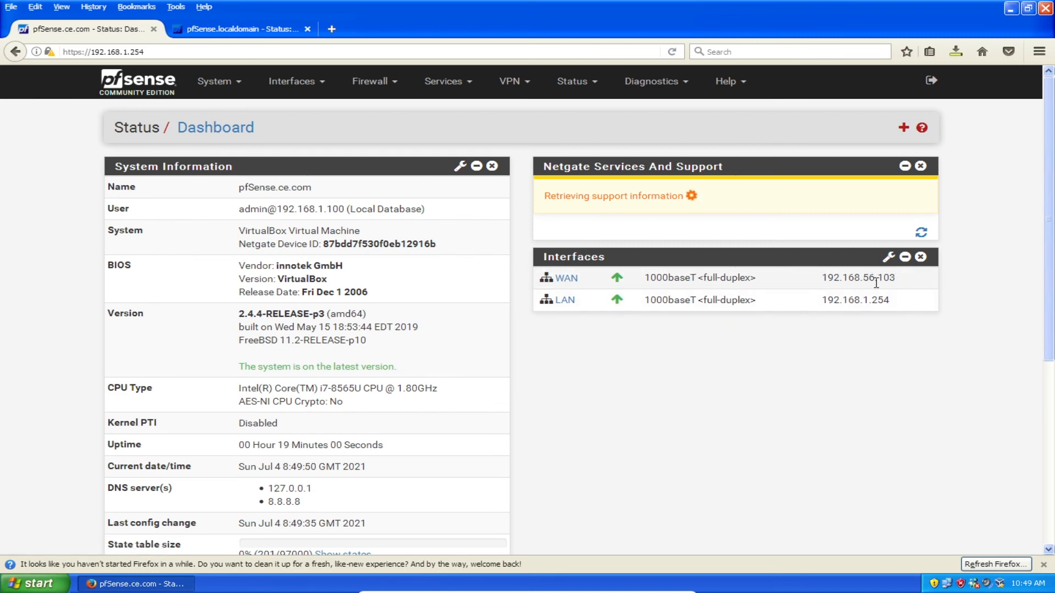
mouse_move(578, 285)
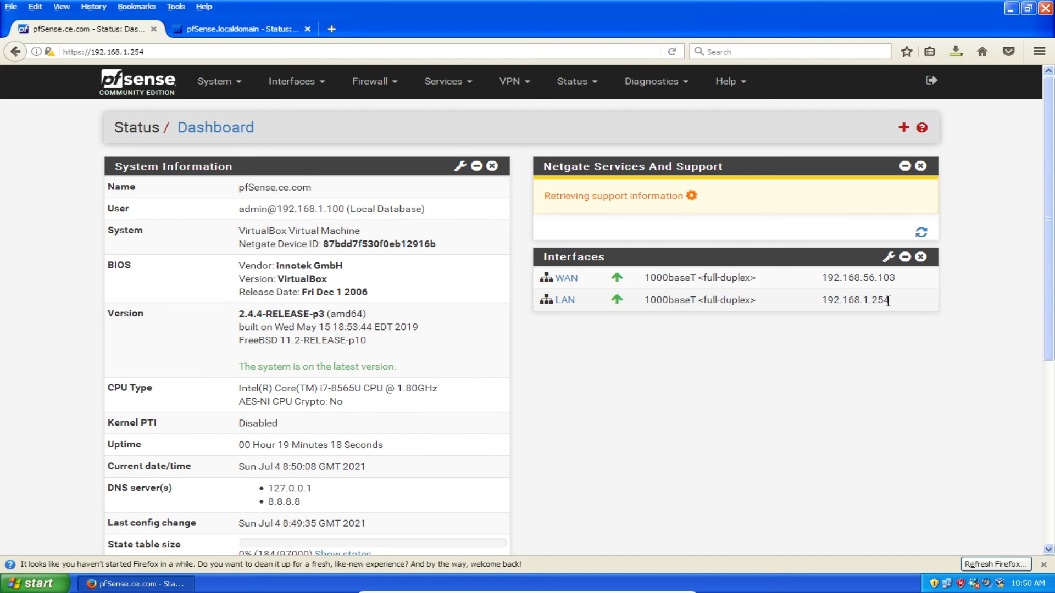
scroll(729, 347, down, 5)
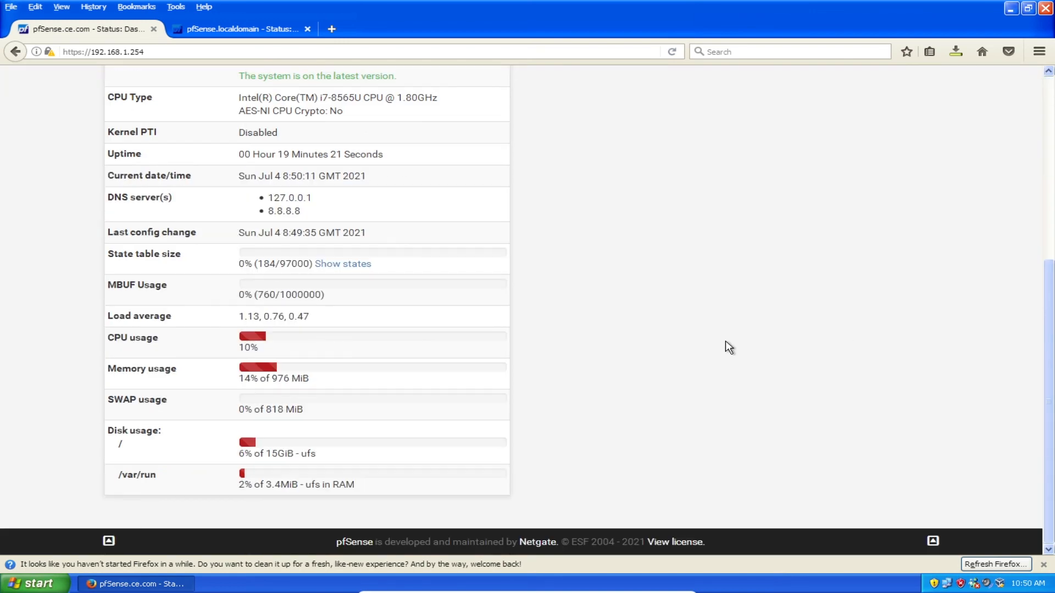
scroll(728, 348, up, 5)
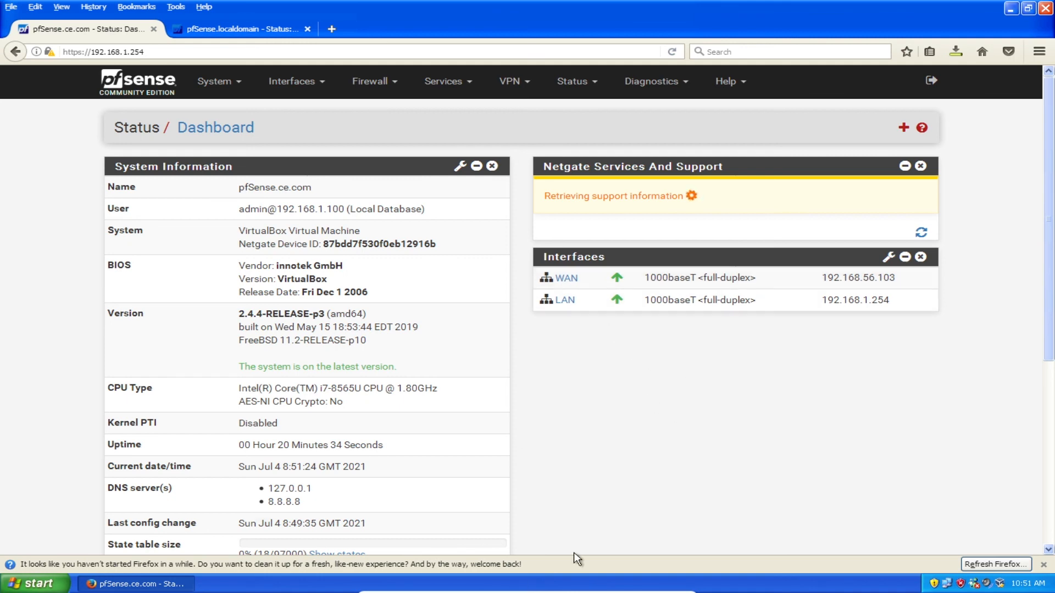
Open Status > DHCP Leases, showing leases 192.168.1.100, .101 and .102
click(455, 87)
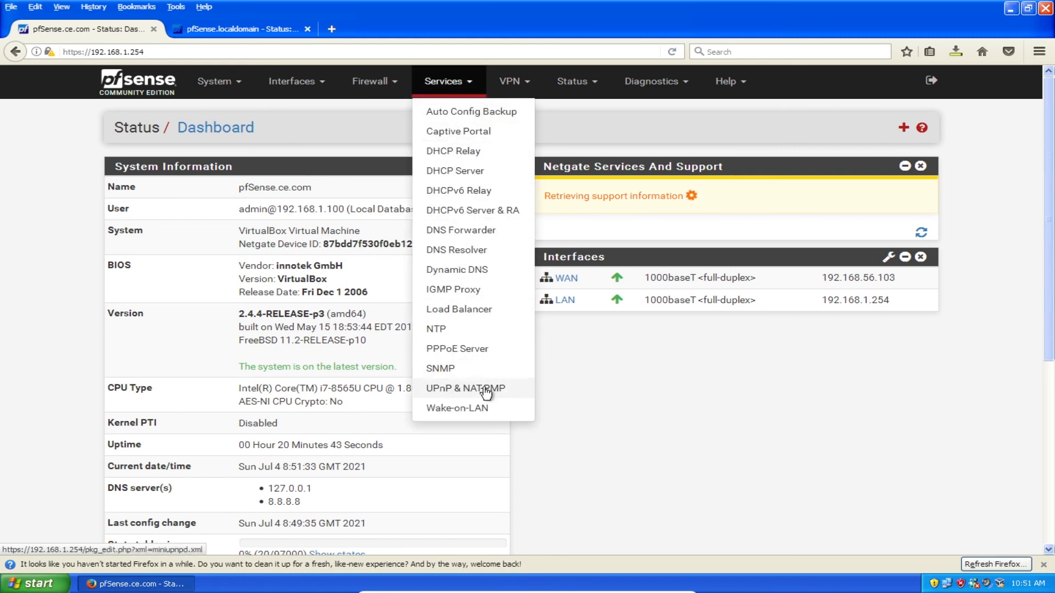
click(651, 83)
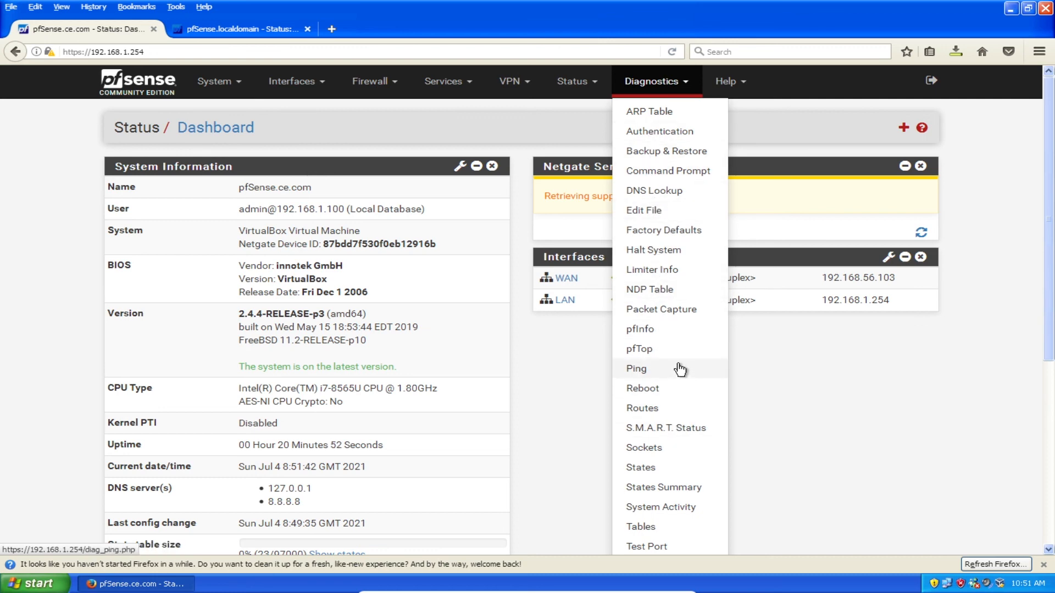
click(585, 87)
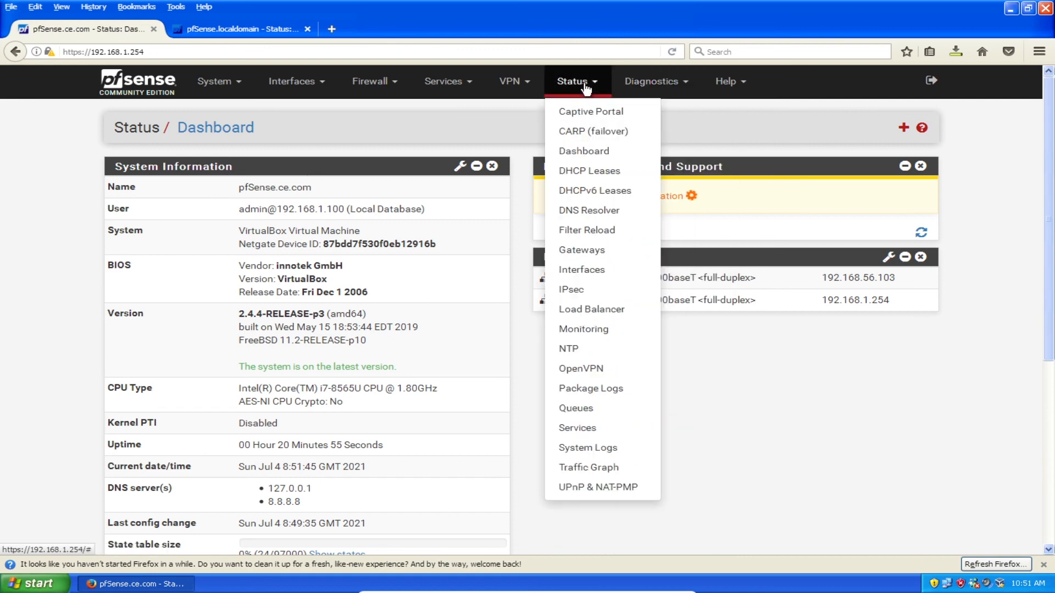
click(594, 171)
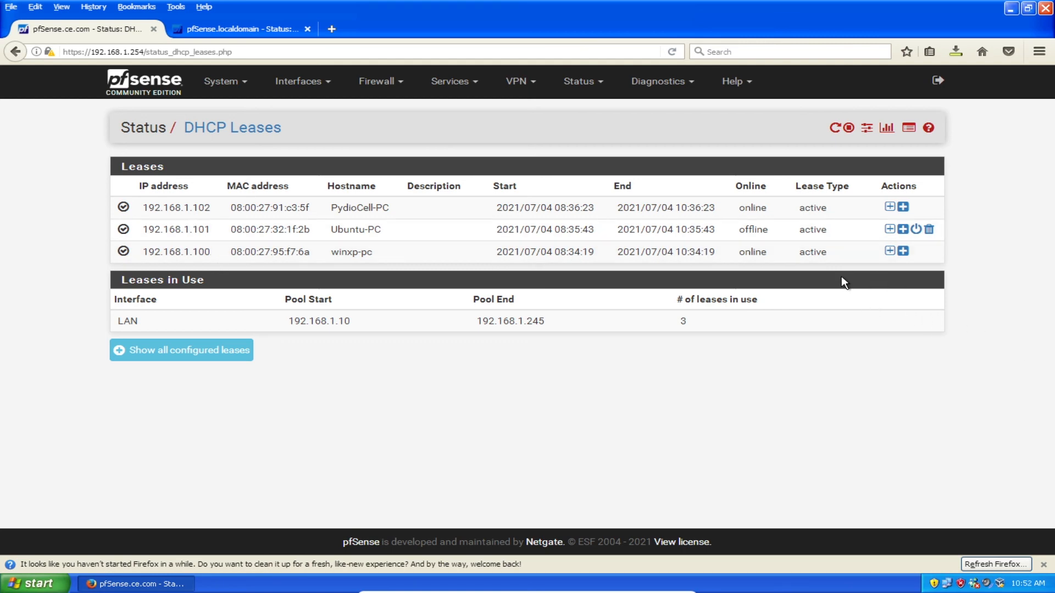
click(928, 230)
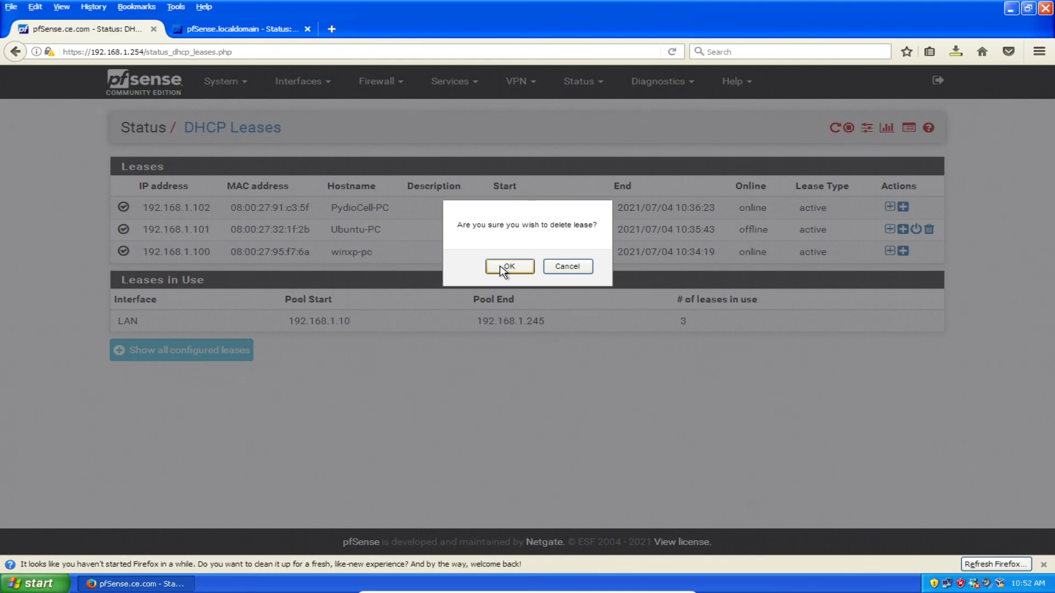
click(567, 267)
click(201, 354)
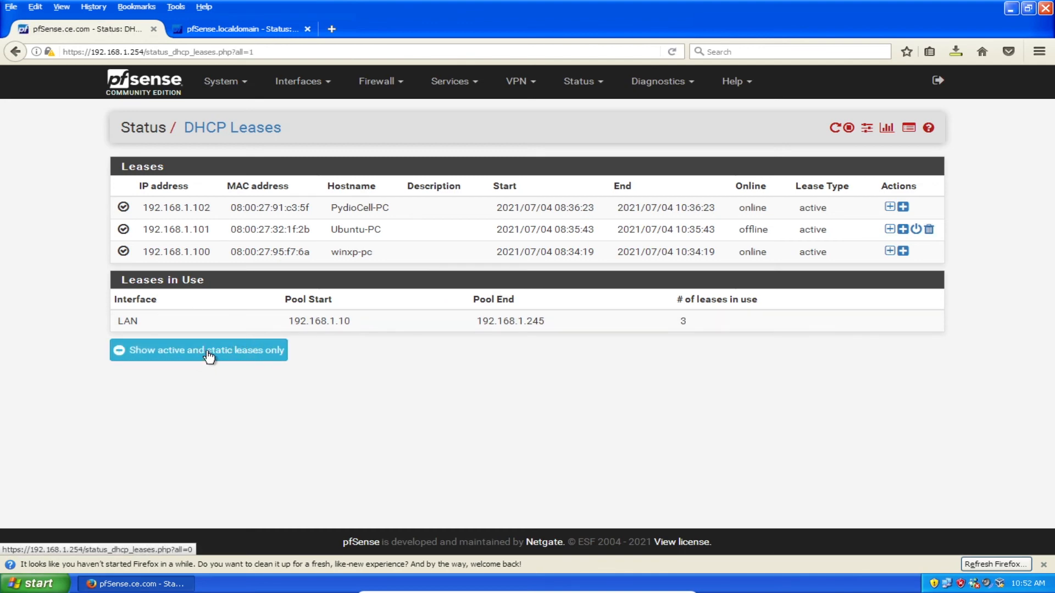
click(208, 356)
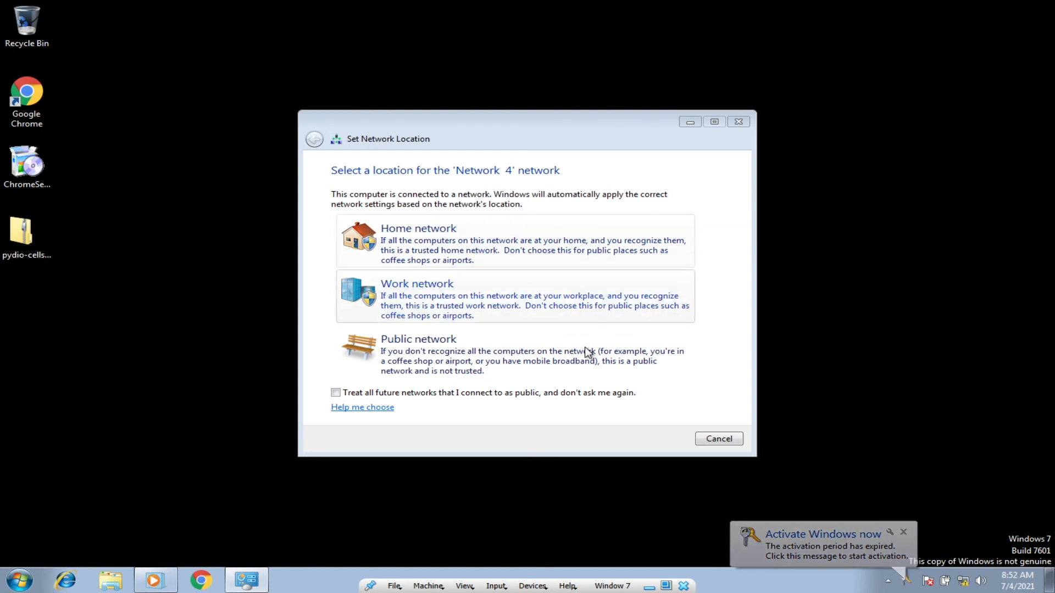
Set Network 4's location to Home network
click(405, 242)
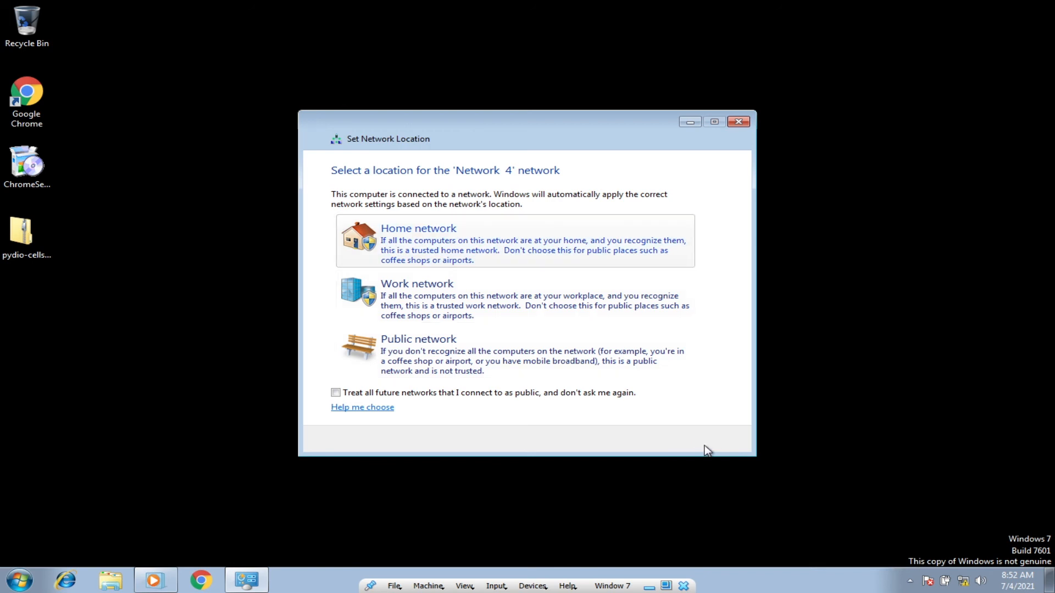
Close the network location prompt and leave the screen resolution settings unchanged
click(717, 440)
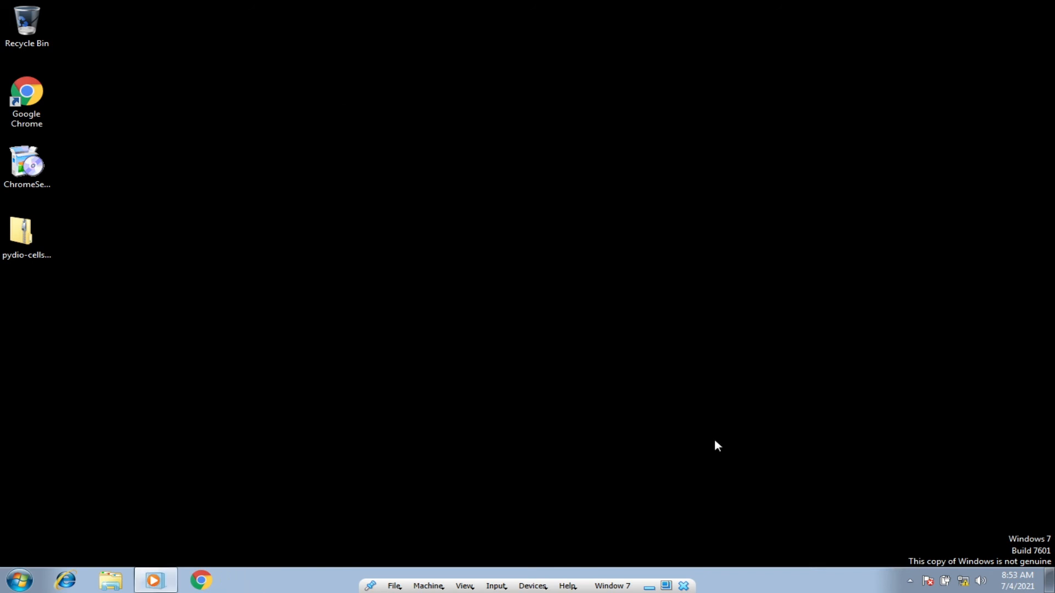
right_click(528, 82)
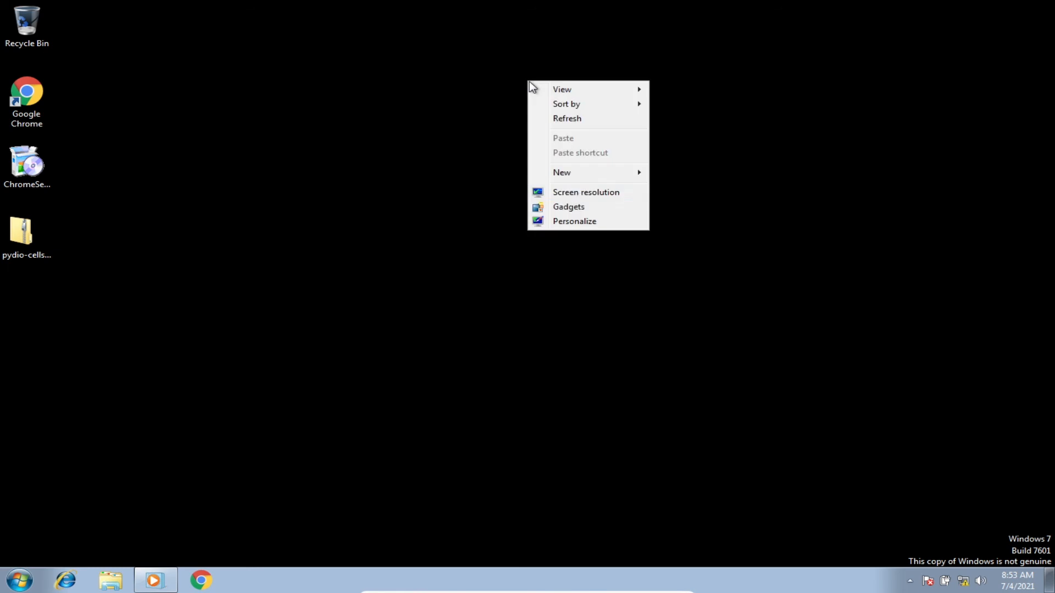
click(588, 194)
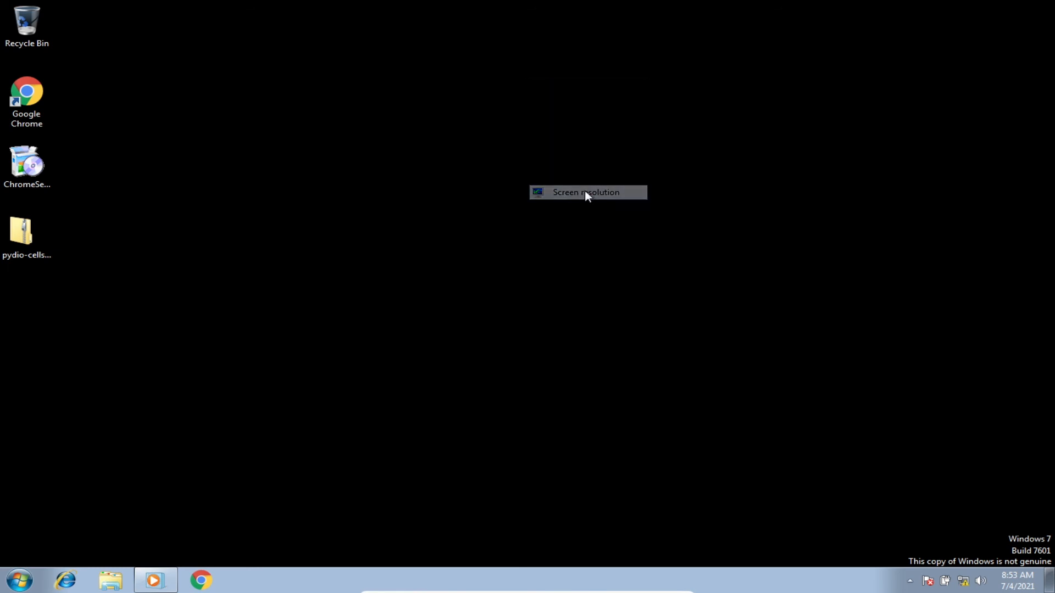
click(683, 379)
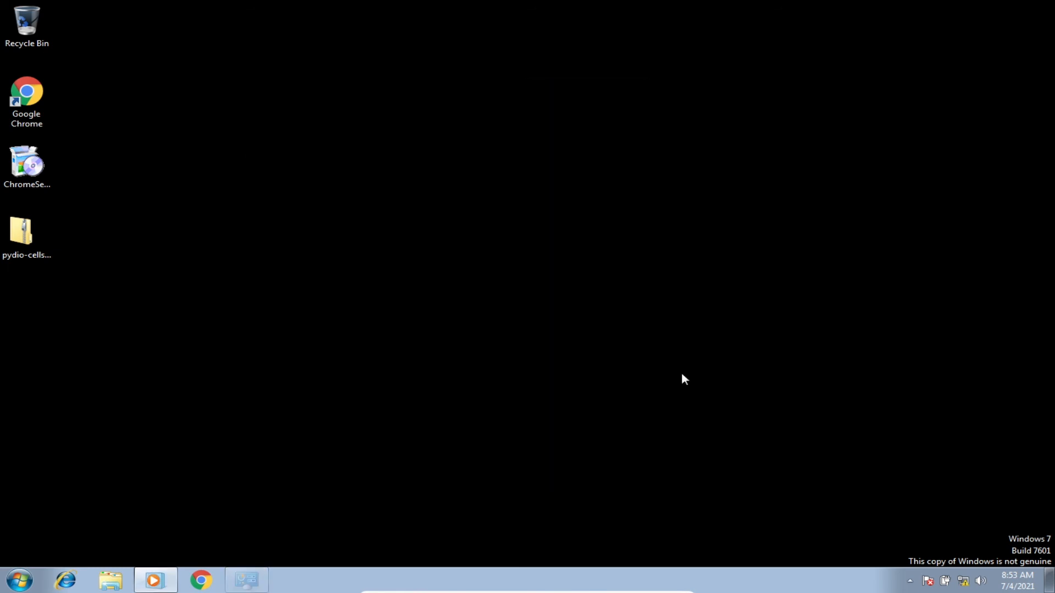
Apply the Windows 7 Aero theme from Personalize, giving the Harmony desktop background
right_click(555, 323)
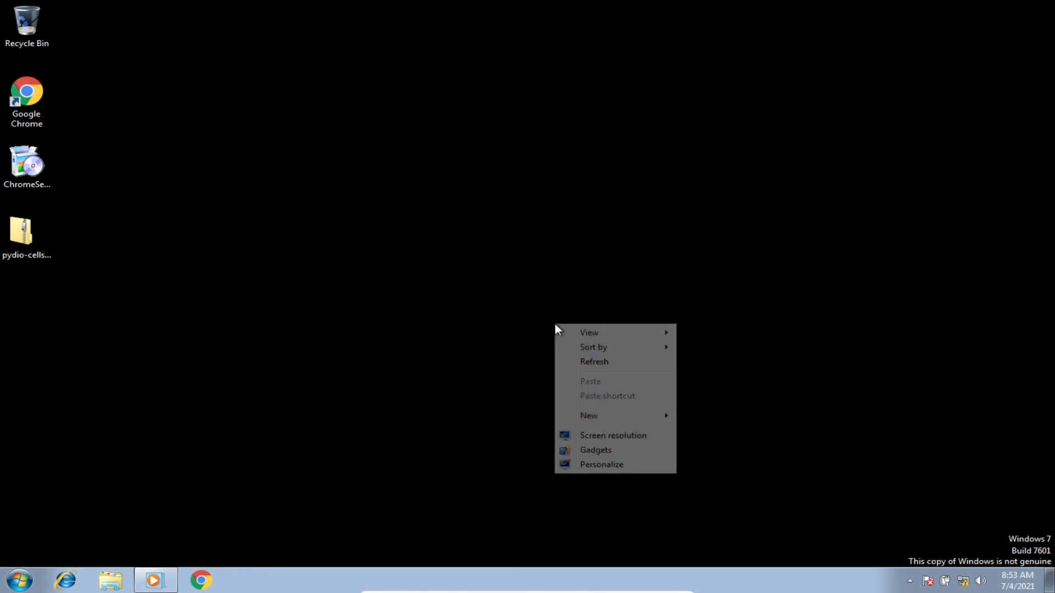
click(601, 466)
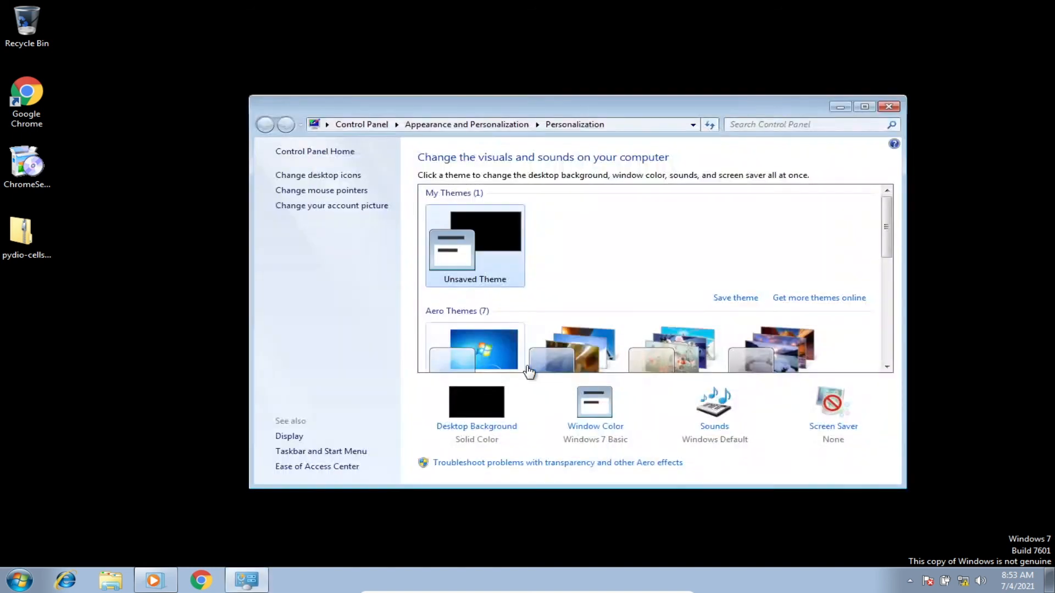
click(521, 352)
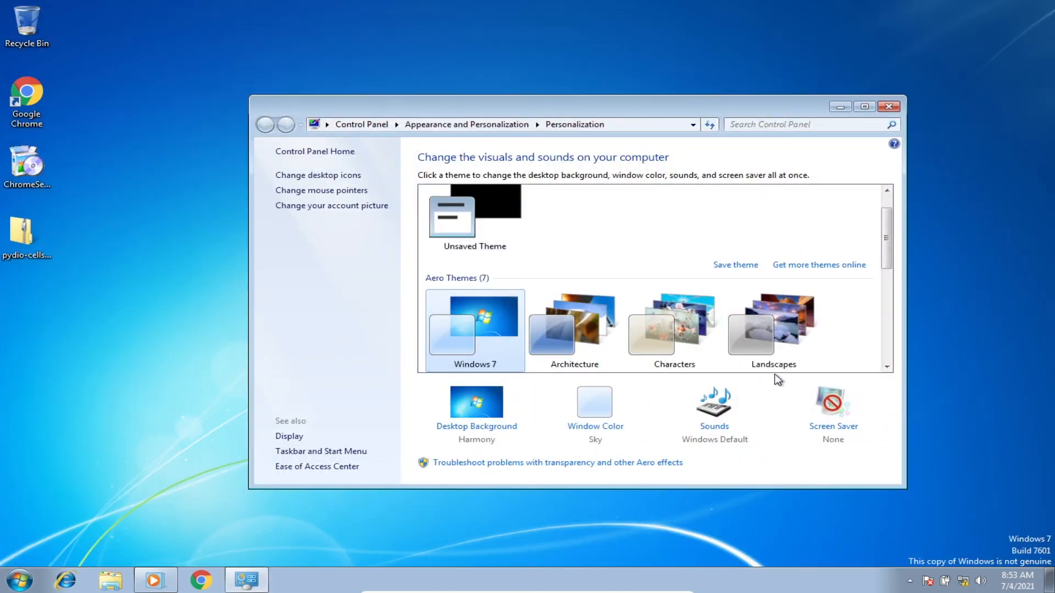
click(889, 106)
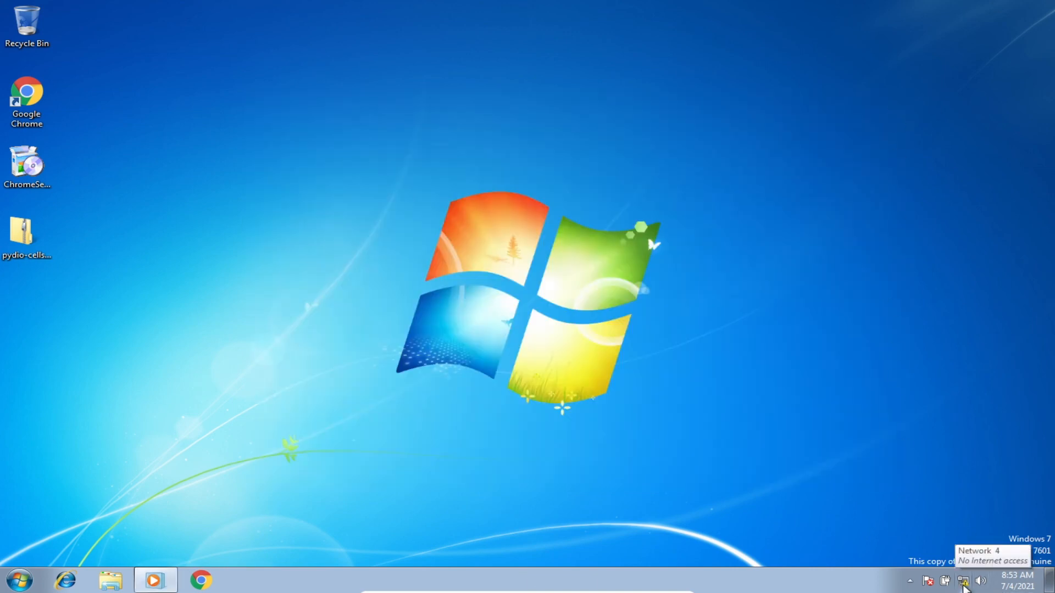
Check the current network status, then open Network Connections with ncpa.cpl
click(963, 583)
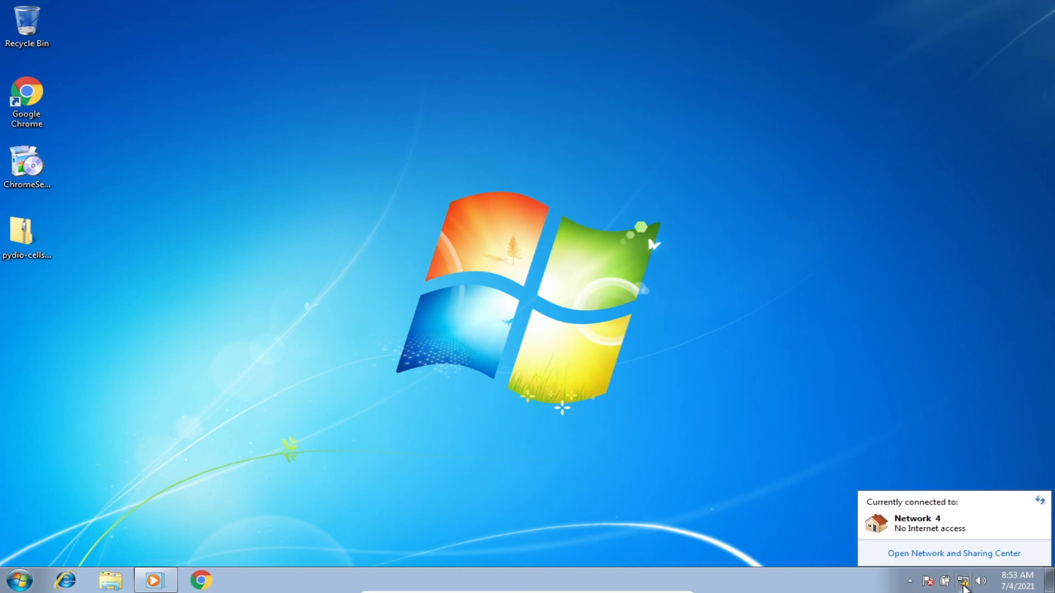
click(475, 420)
key(super)
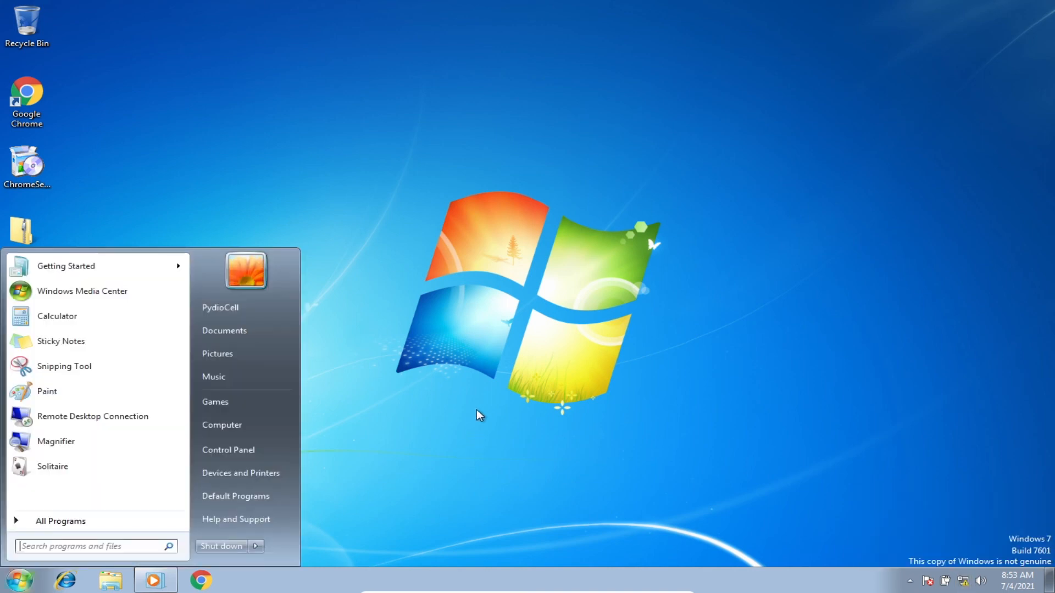
text(ncpa.cp)
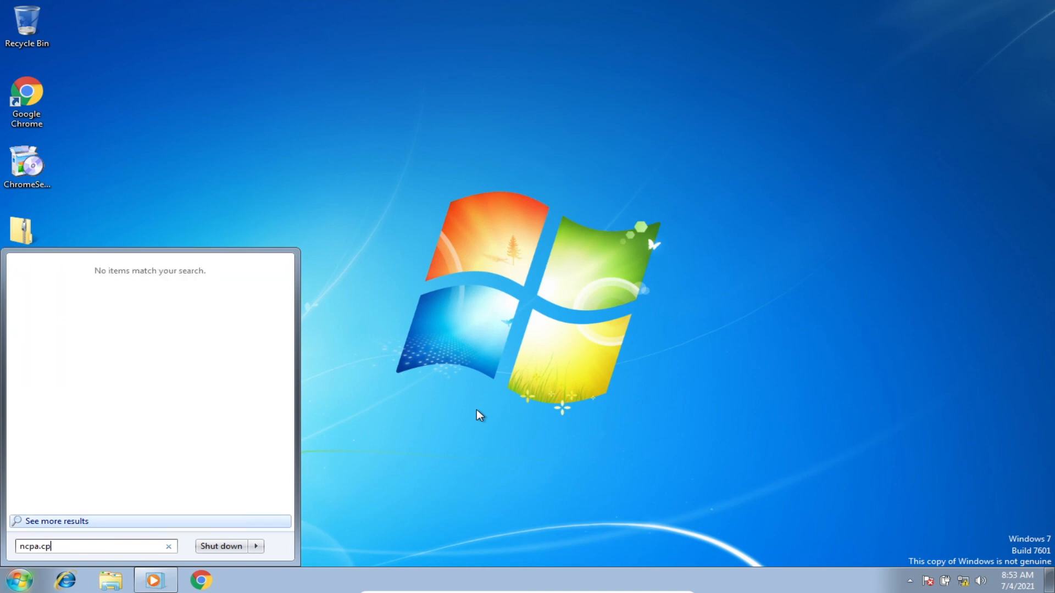
text(l)
key(Return)
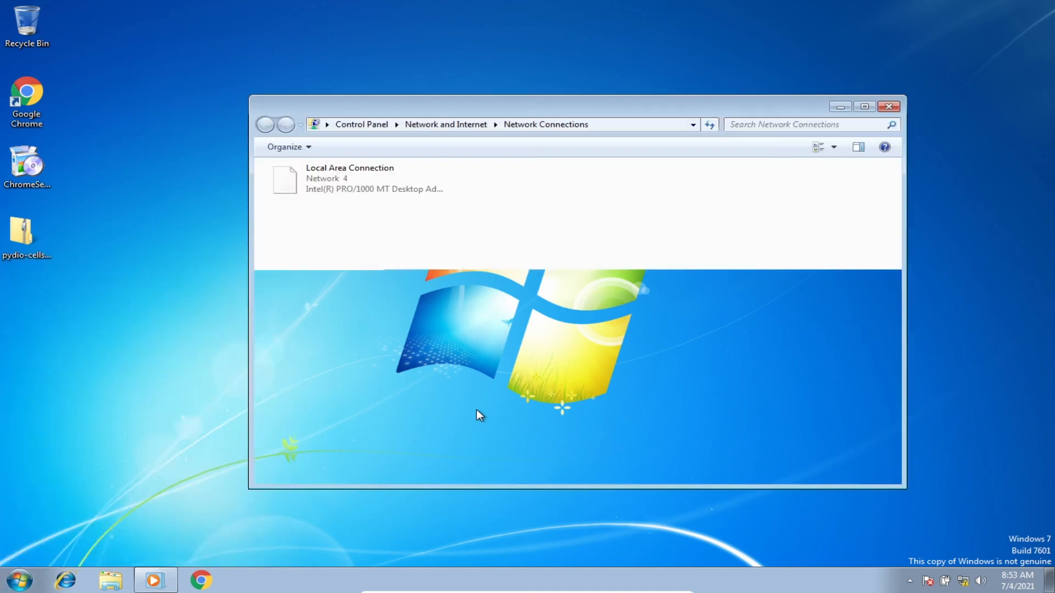
View the Local Area Connection's detailed address information, then close all network windows
click(334, 176)
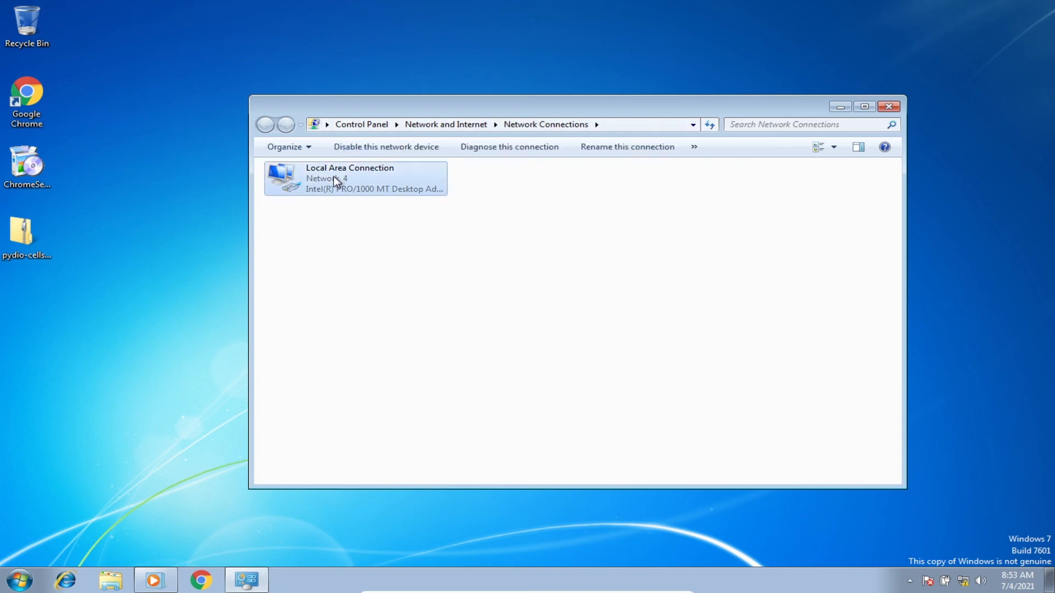
right_click(334, 176)
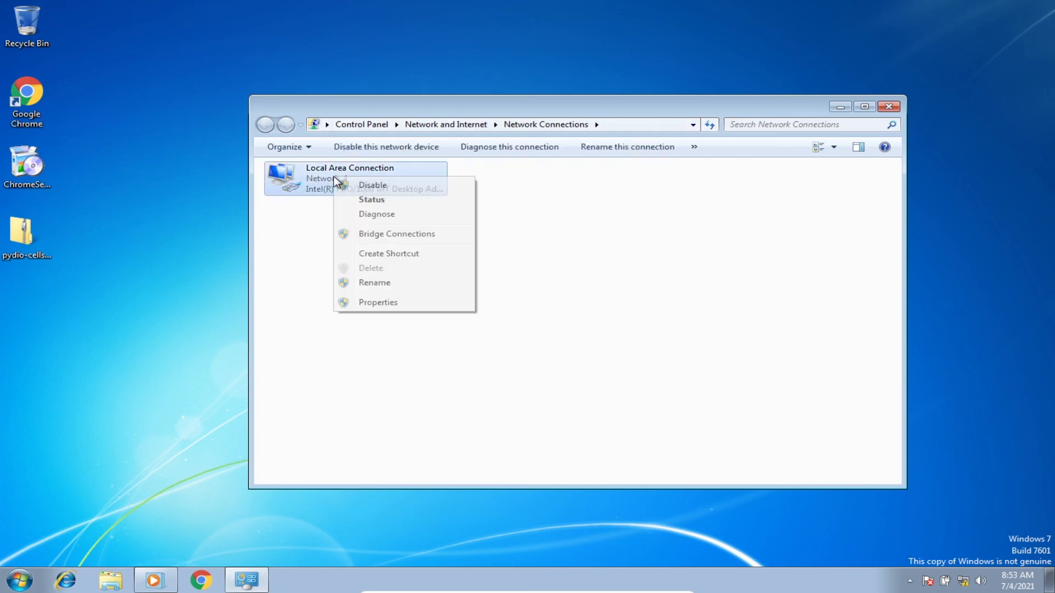
click(360, 201)
click(446, 282)
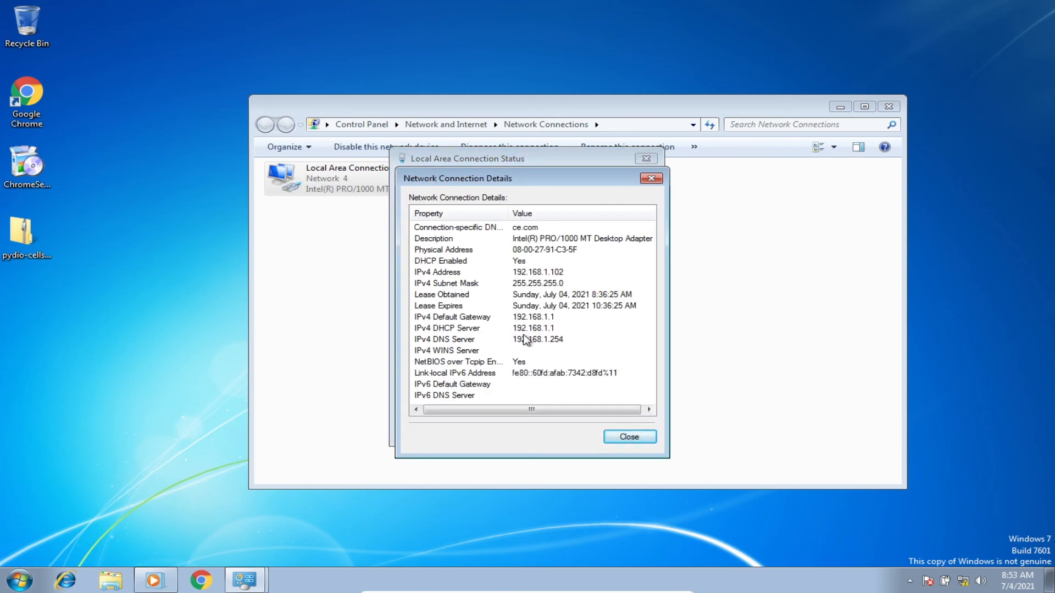
click(629, 439)
click(613, 433)
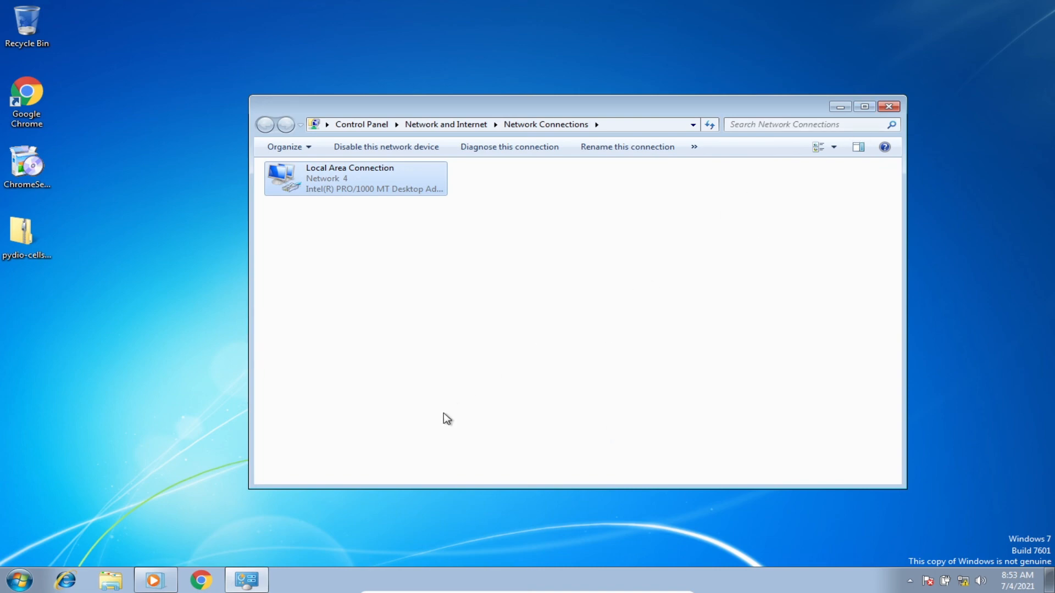
click(884, 109)
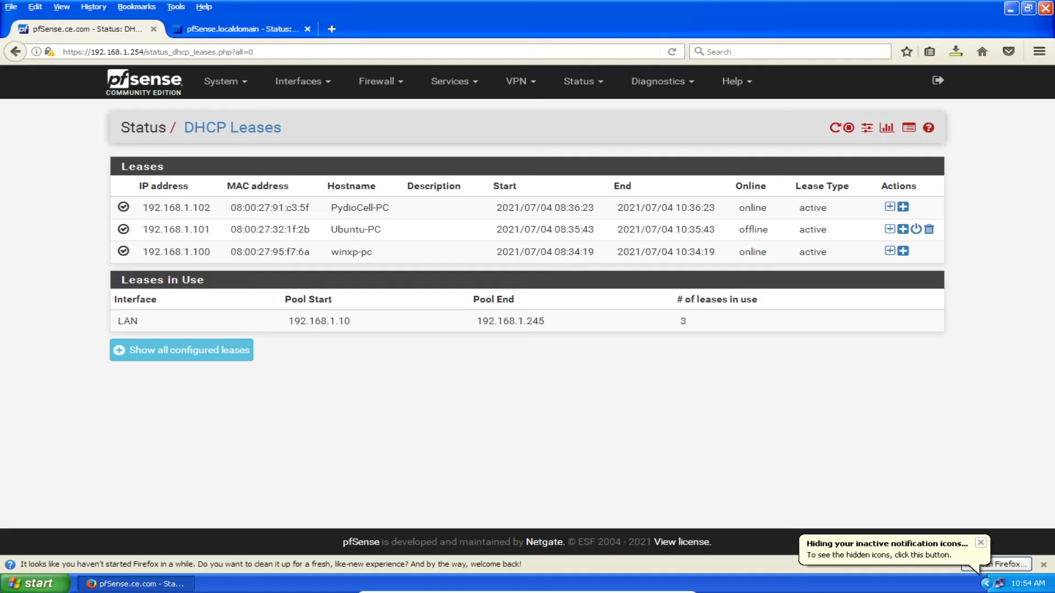
Check Interfaces > LAN: static 192.168.1.254/24 with IPv4 upstream gateway None
click(326, 87)
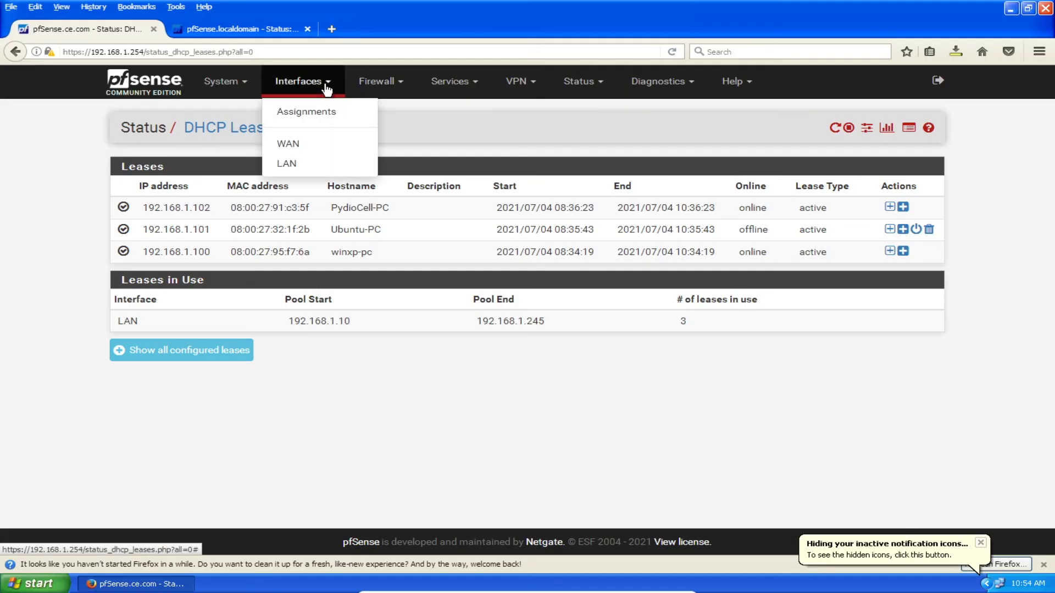
click(284, 167)
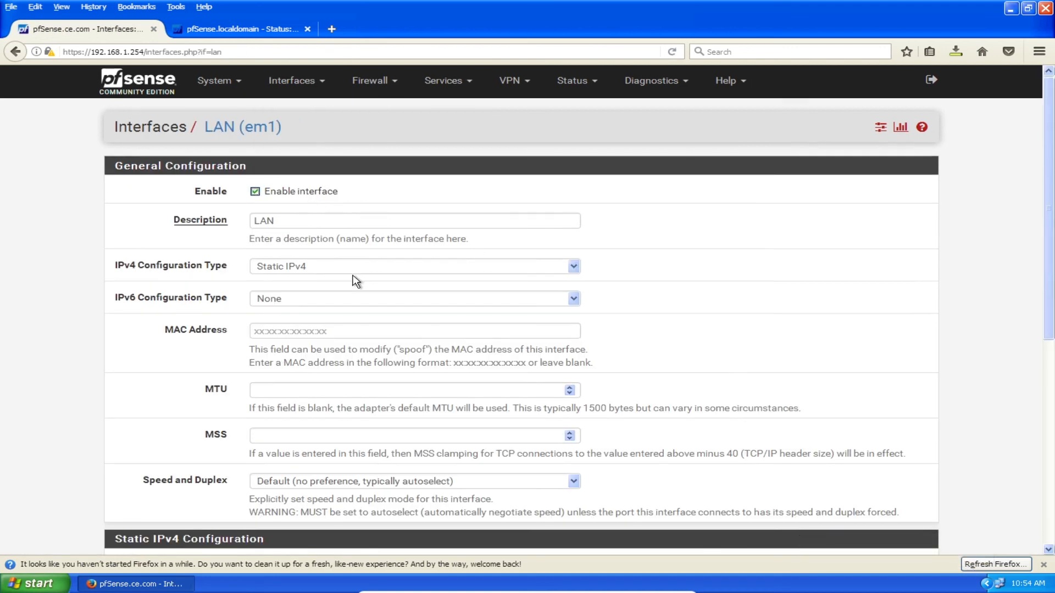
scroll(354, 281, down, 5)
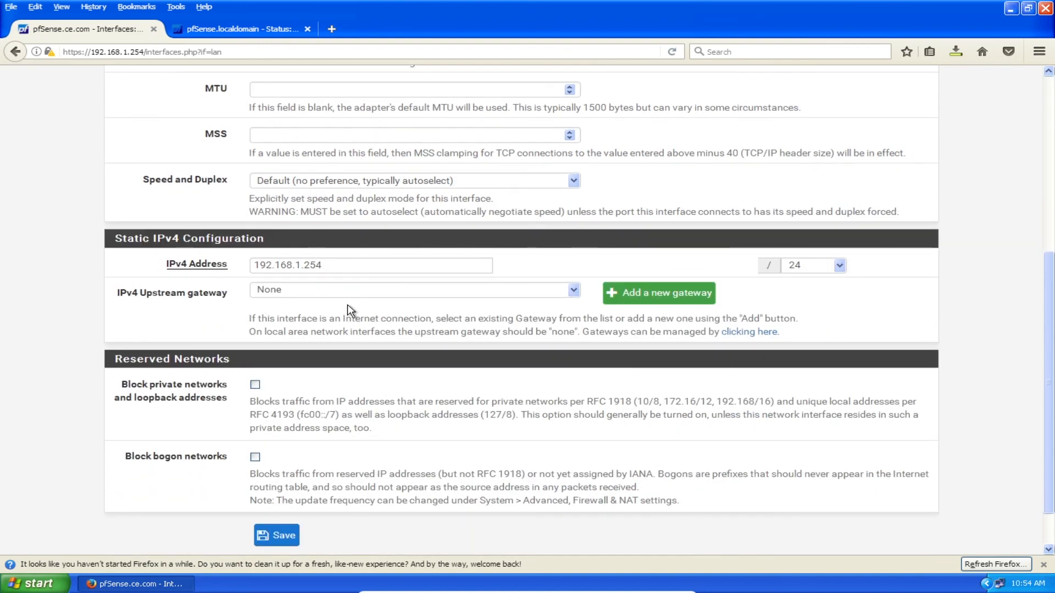
click(438, 296)
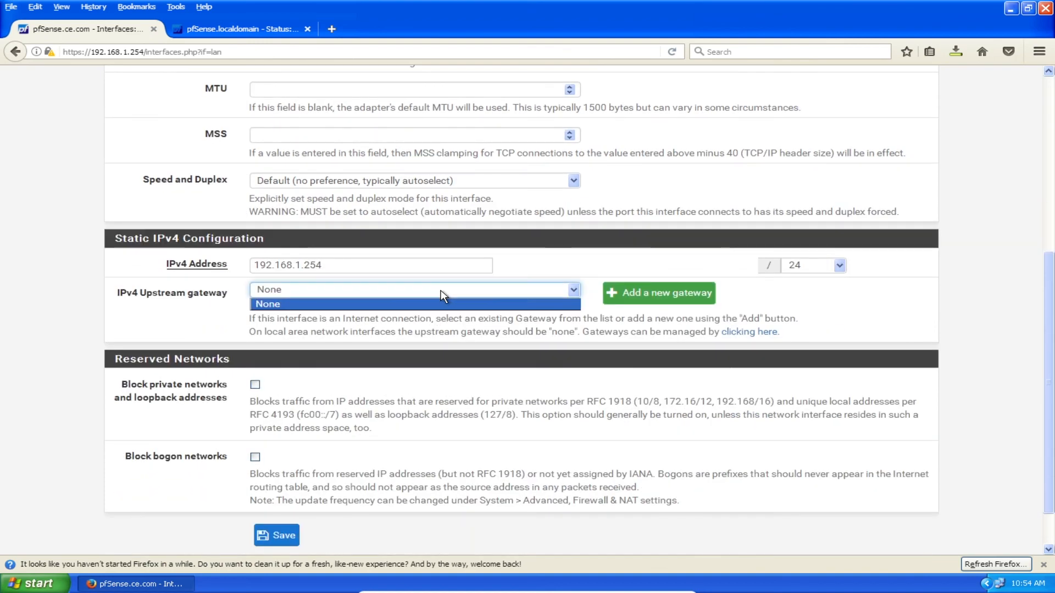
click(441, 292)
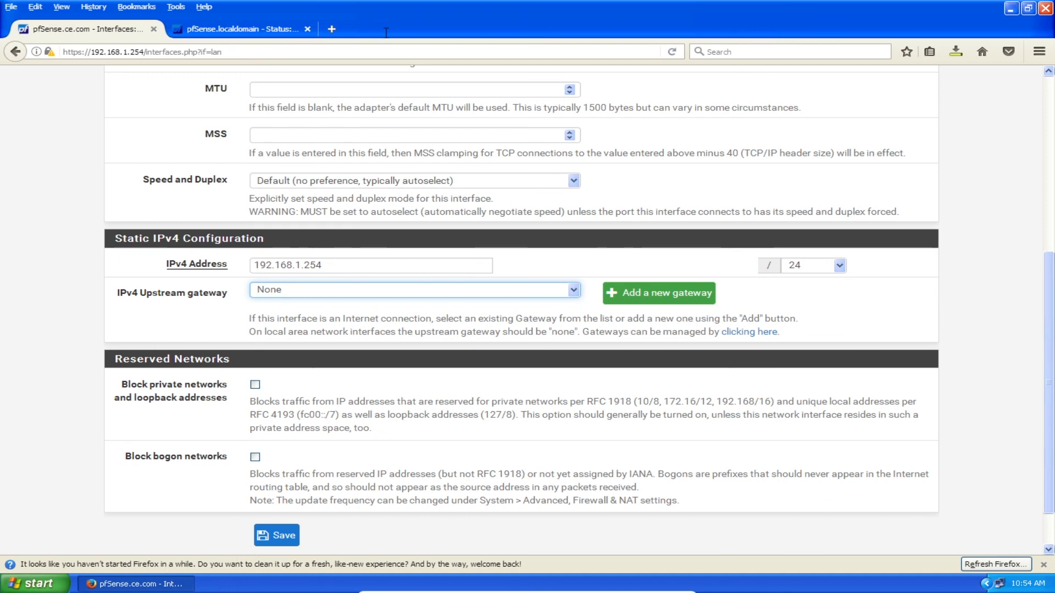
Try ghanaweb.com in a new tab (Server not found); confirm address 192.168.1.100, gateway 192.168.1.254
click(332, 29)
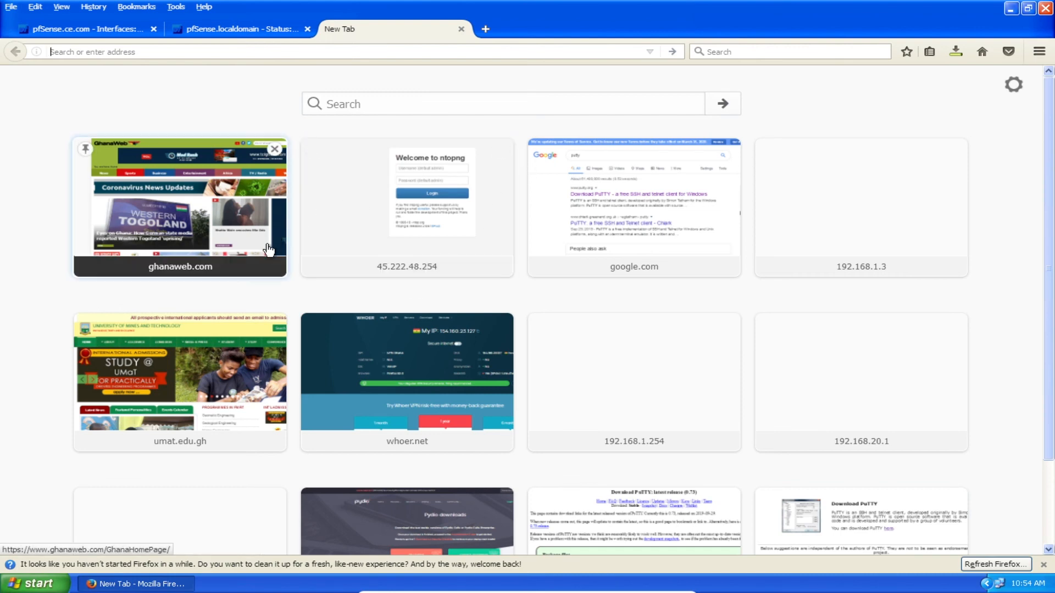
click(215, 192)
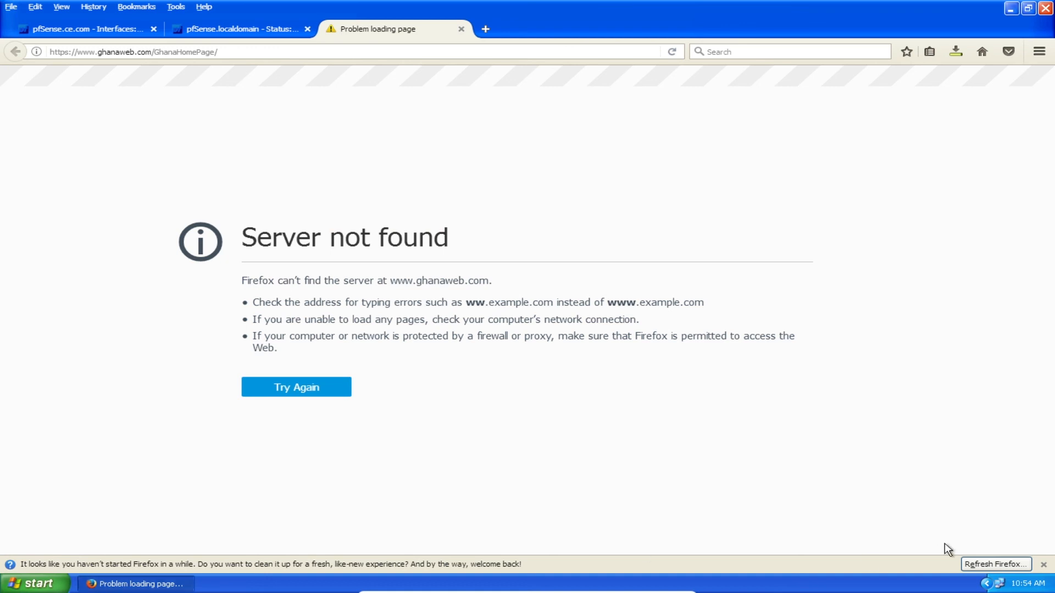
double_click(998, 584)
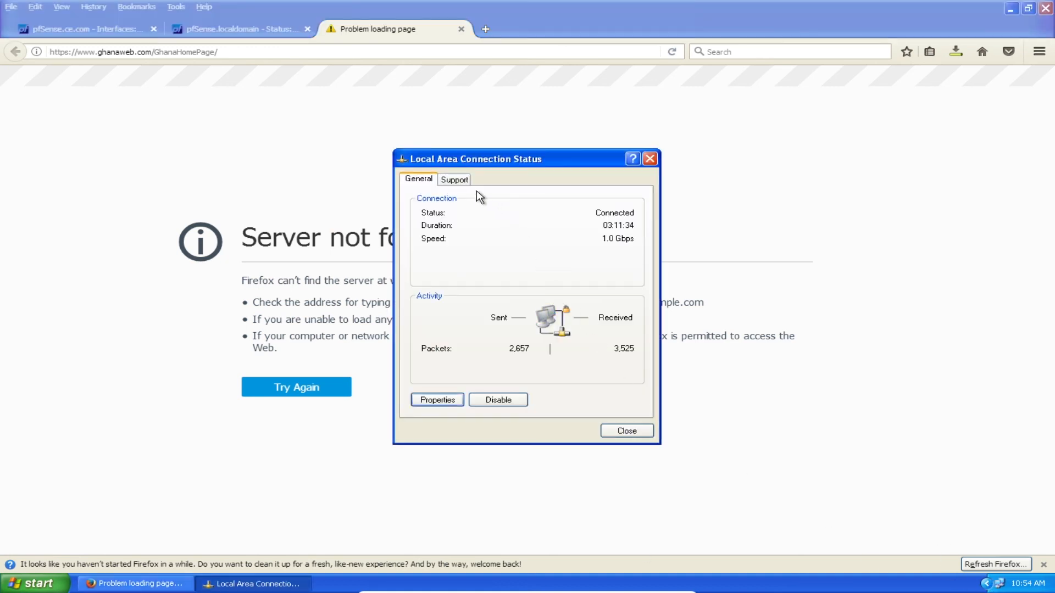
click(454, 179)
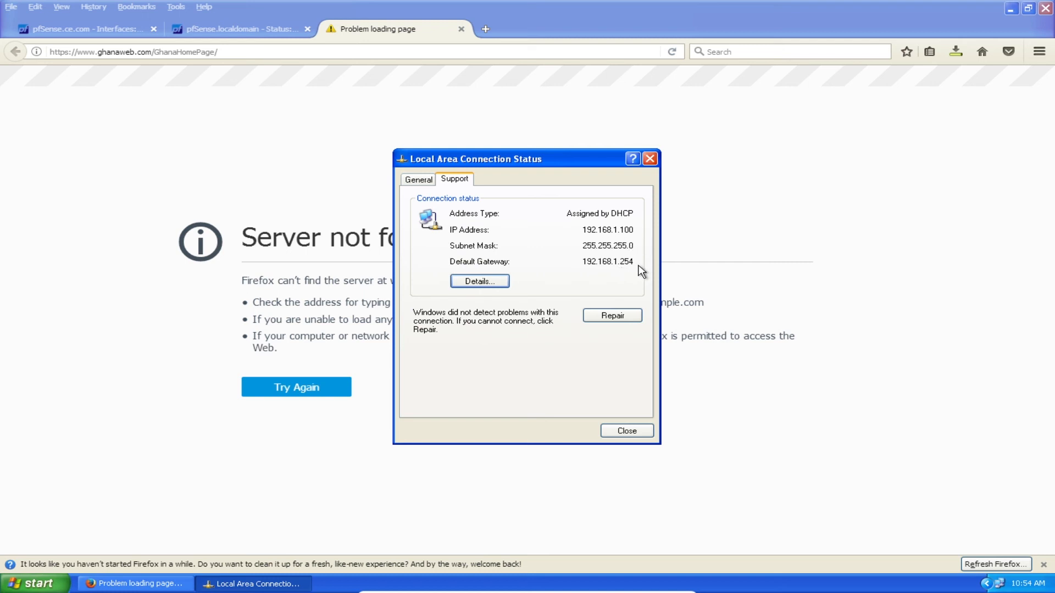
click(630, 429)
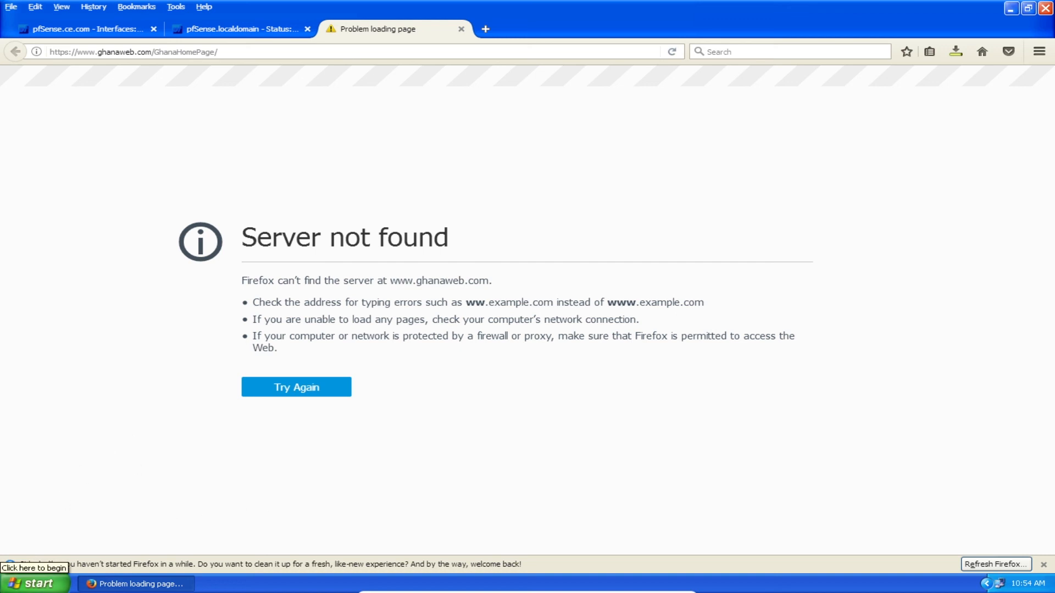
click(34, 585)
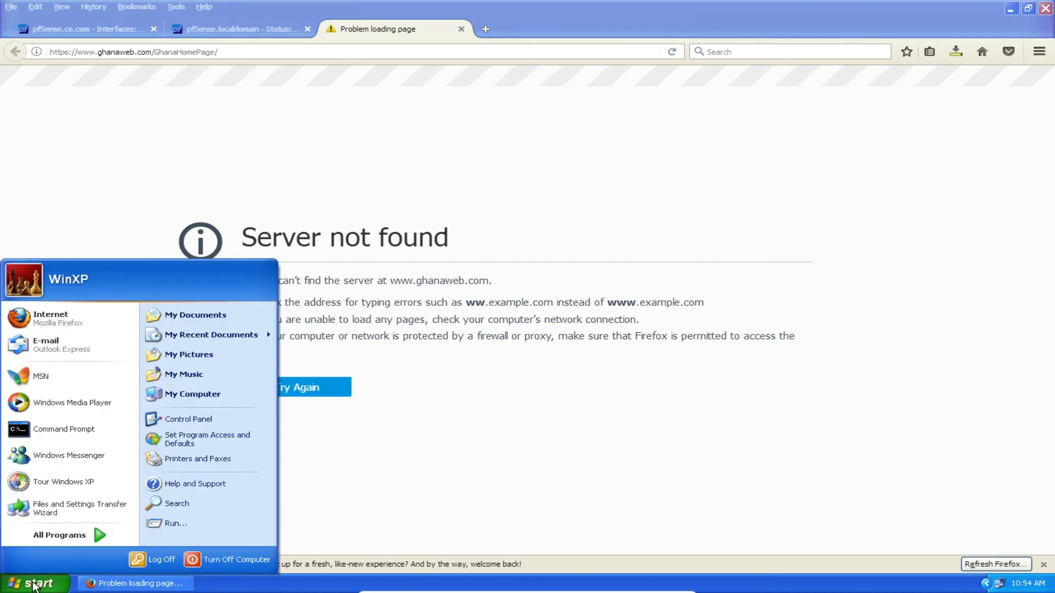
Launch a Command Prompt, then show pfSense DHCP Leases: .100 and .102 online, .101 offline
click(71, 435)
drag(316, 87, 664, 226)
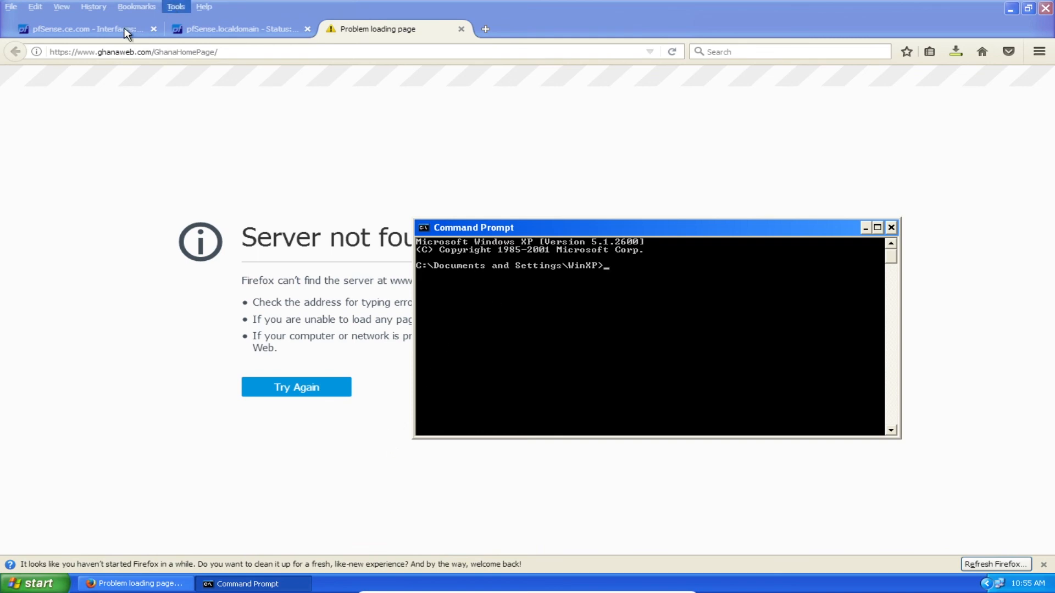
click(95, 30)
scroll(529, 259, up, 5)
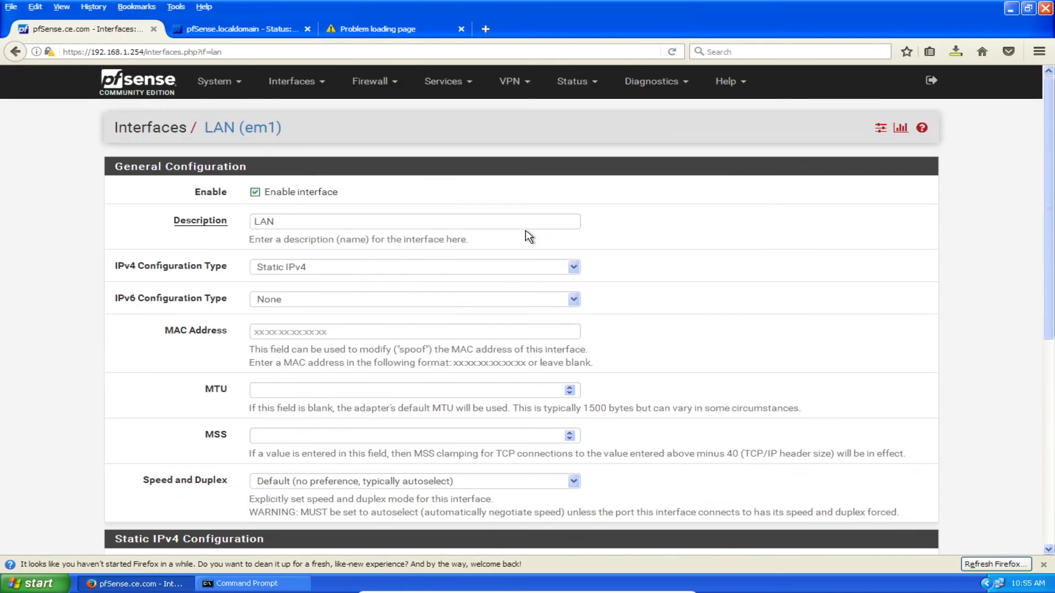
click(645, 88)
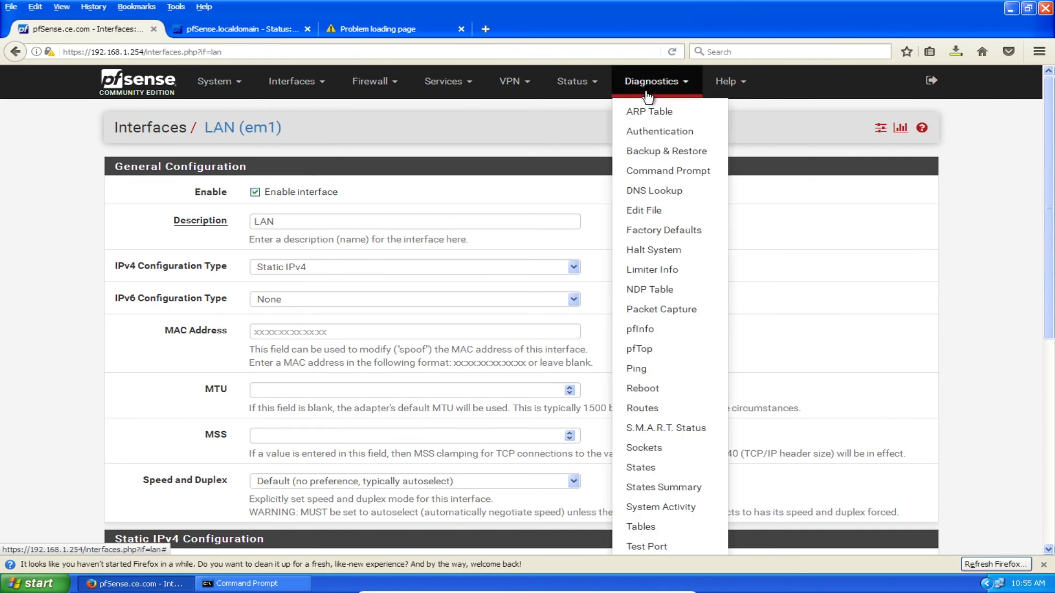
click(594, 89)
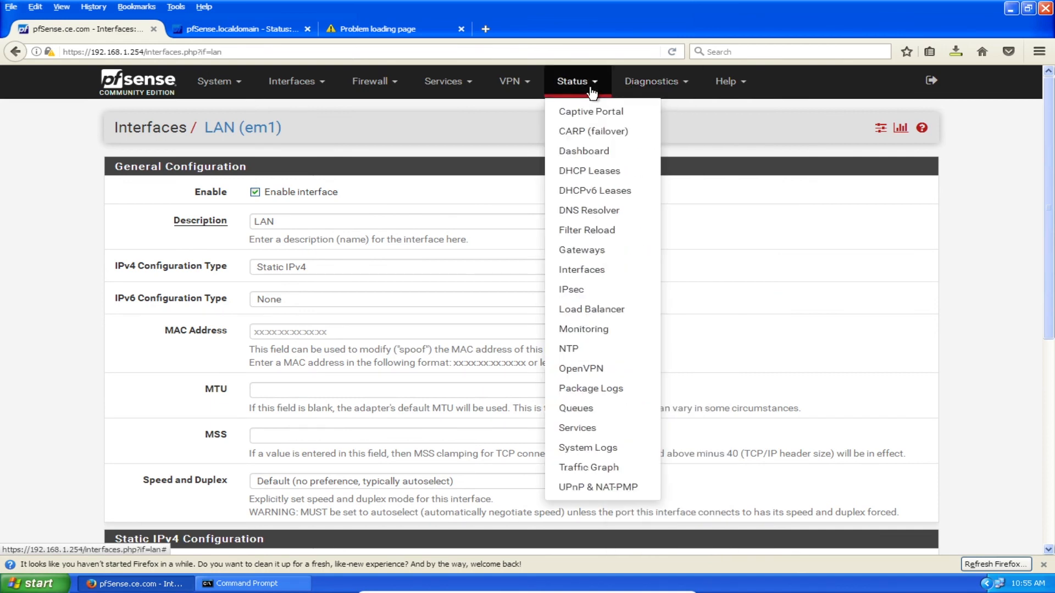
click(607, 173)
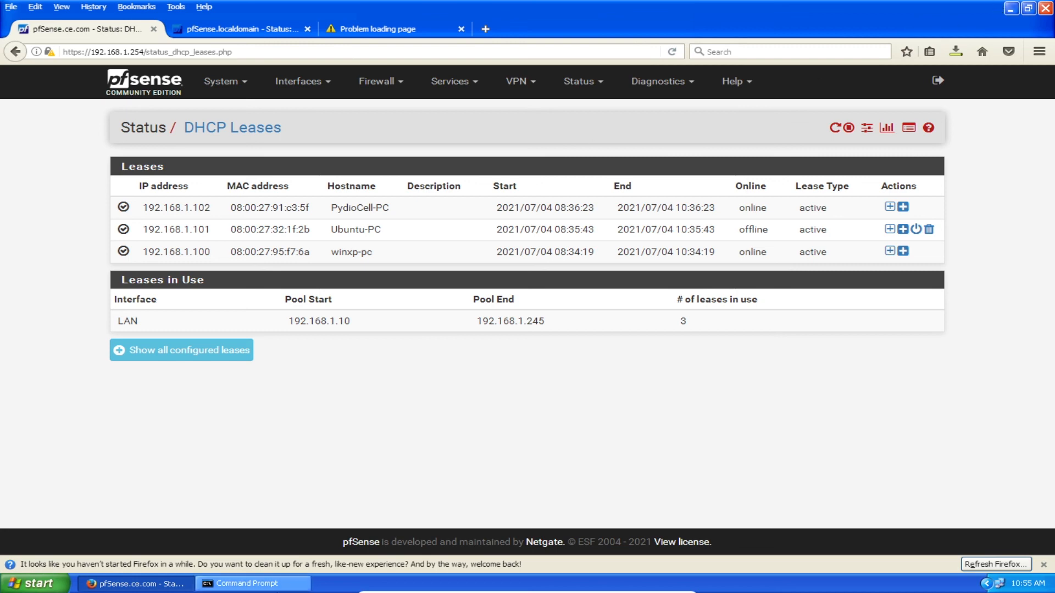
Ping 192.168.1.101 and 192.168.1.102 from the Command Prompt
click(263, 571)
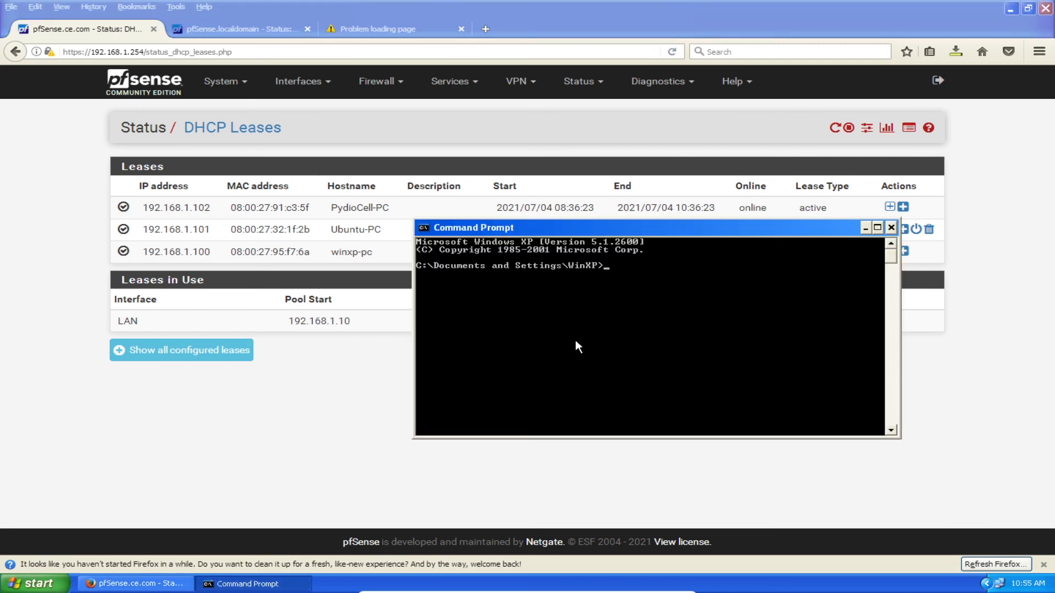
text(ping 192.168.1.101)
key(Return)
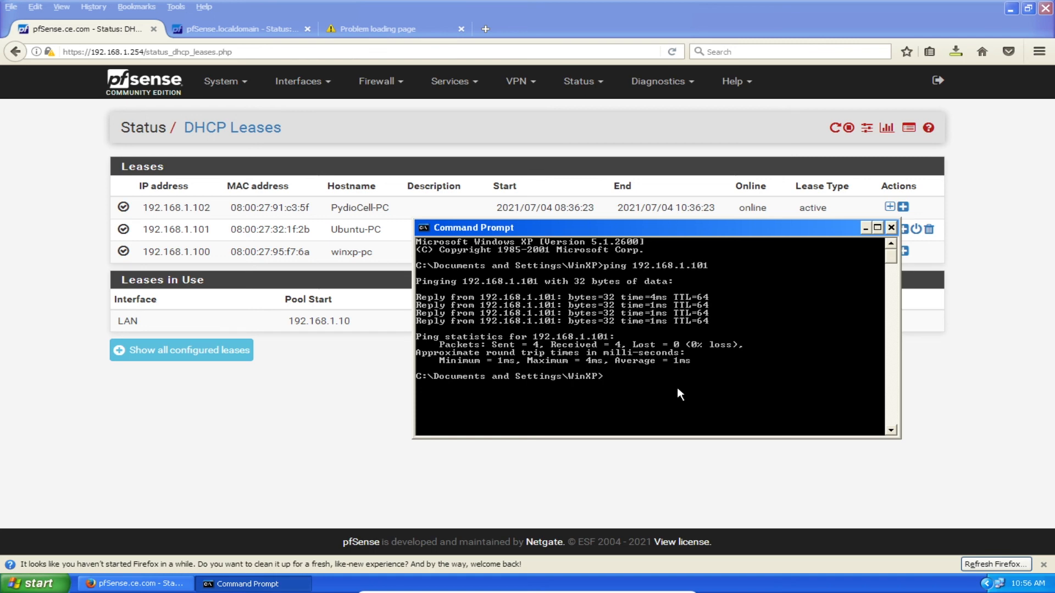
text(ping 192.168.1.)
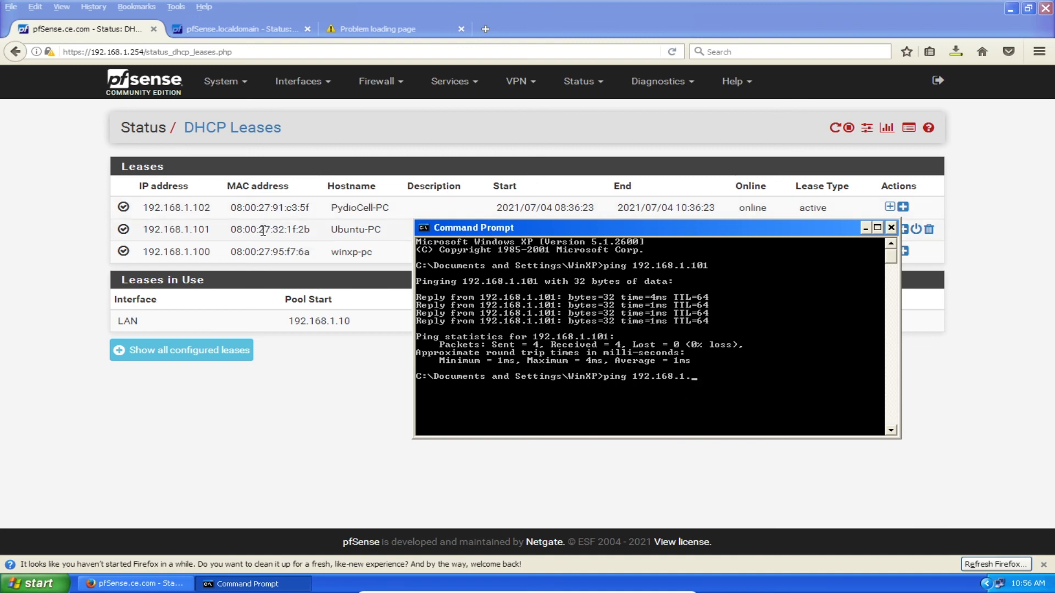
text(102)
key(Return)
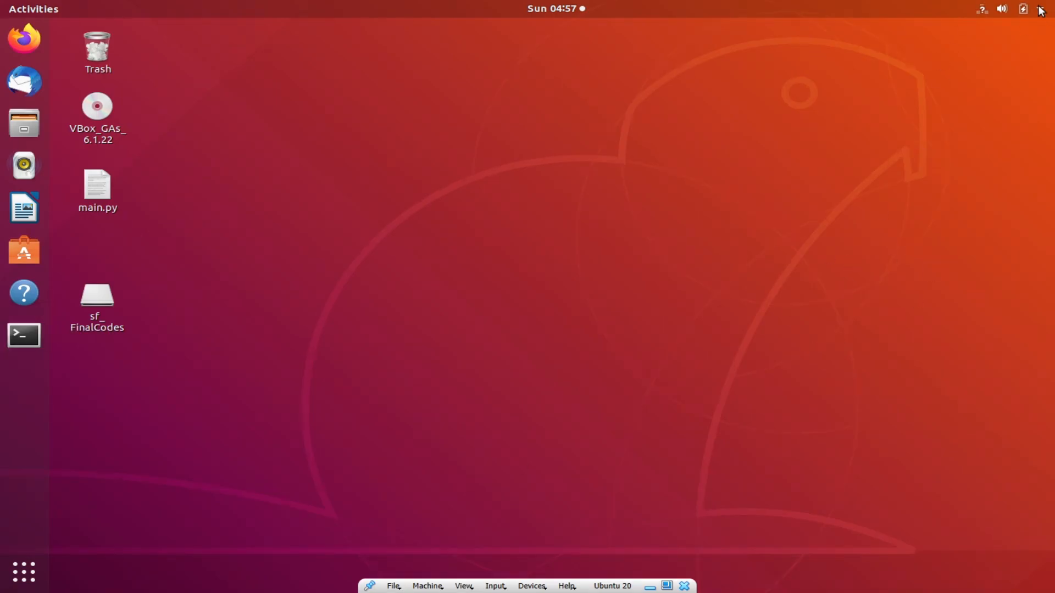
Restart the Ubuntu client machine from its power-off options
click(1040, 11)
click(1008, 170)
click(526, 344)
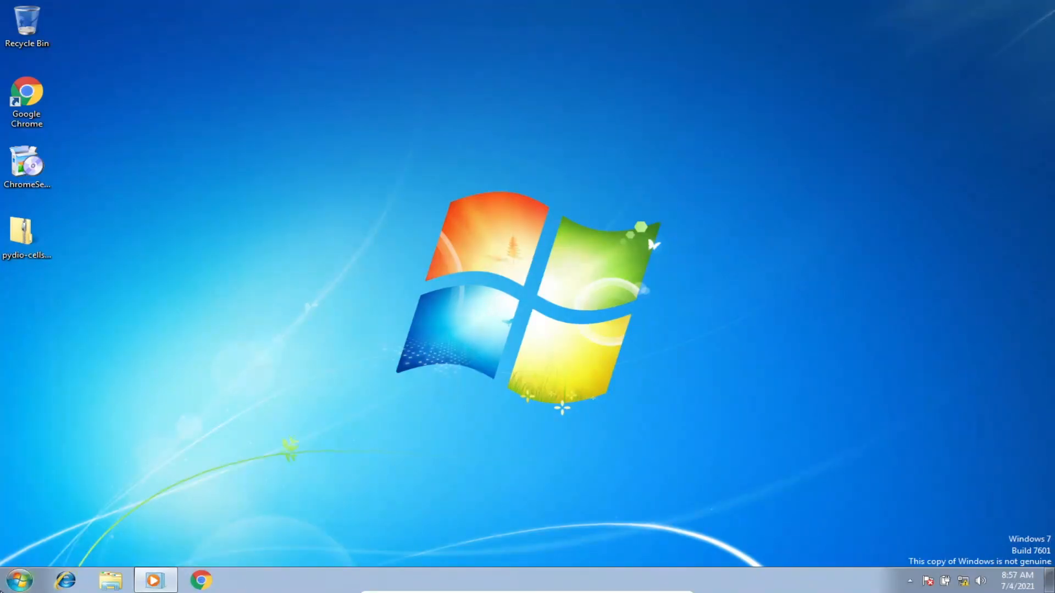
Restart the Windows 7 client from the Start menu's shutdown options
click(20, 580)
click(256, 547)
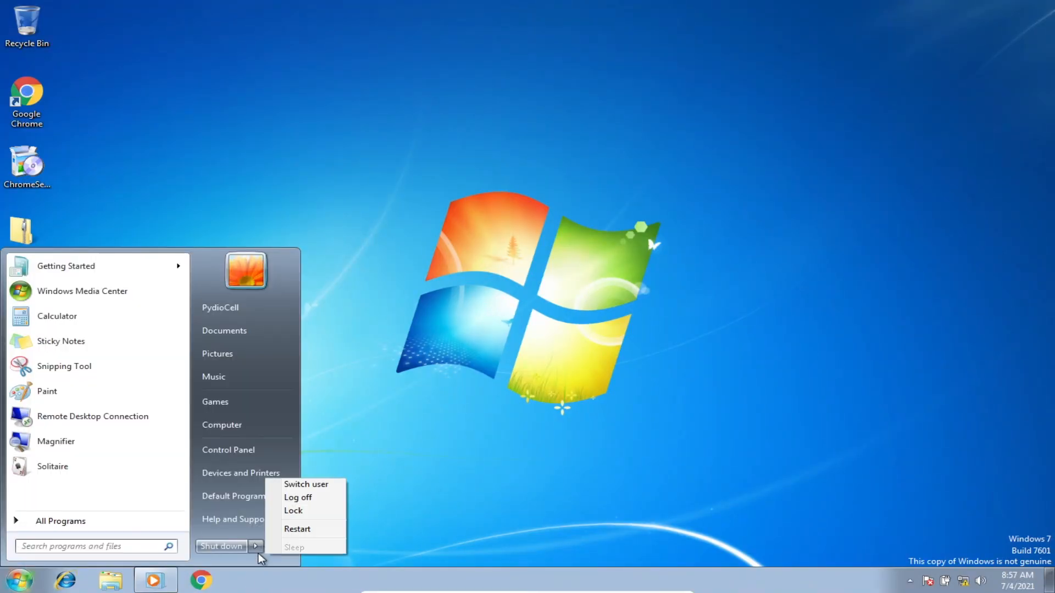
click(302, 530)
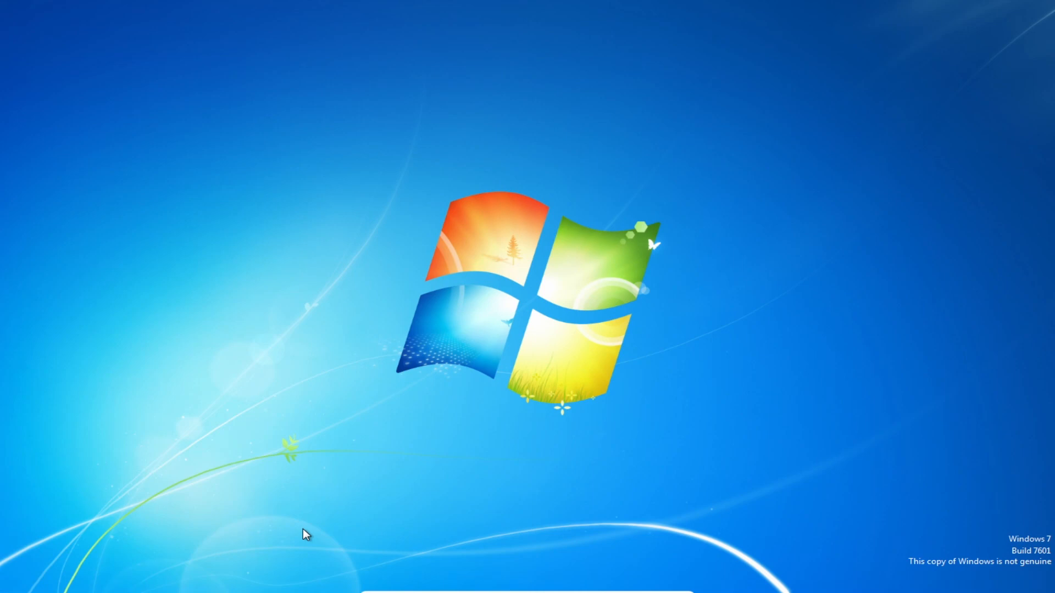